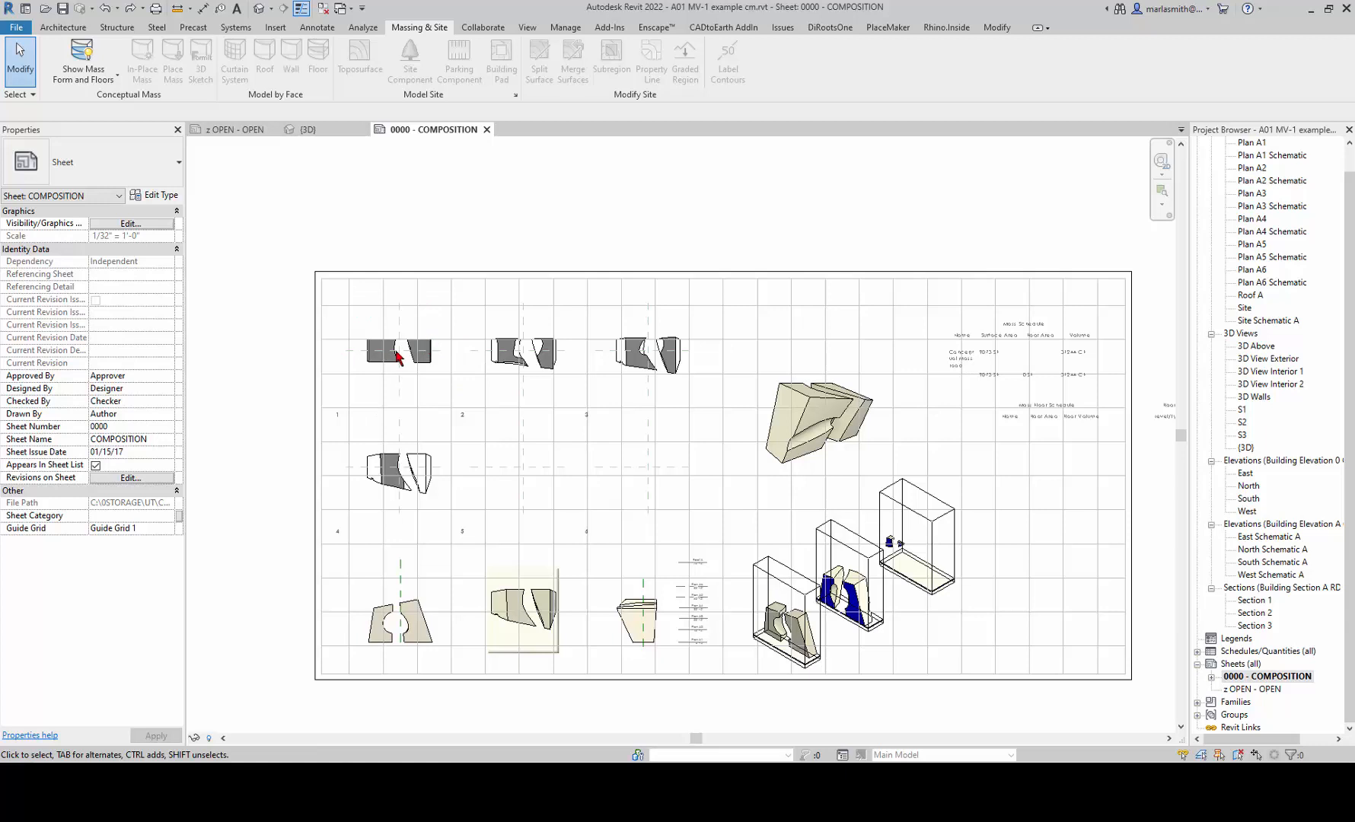
- Delete the plan viewports in the second row of the COMPOSITION sheet, starting with Plan A4 Schematic
click(434, 476)
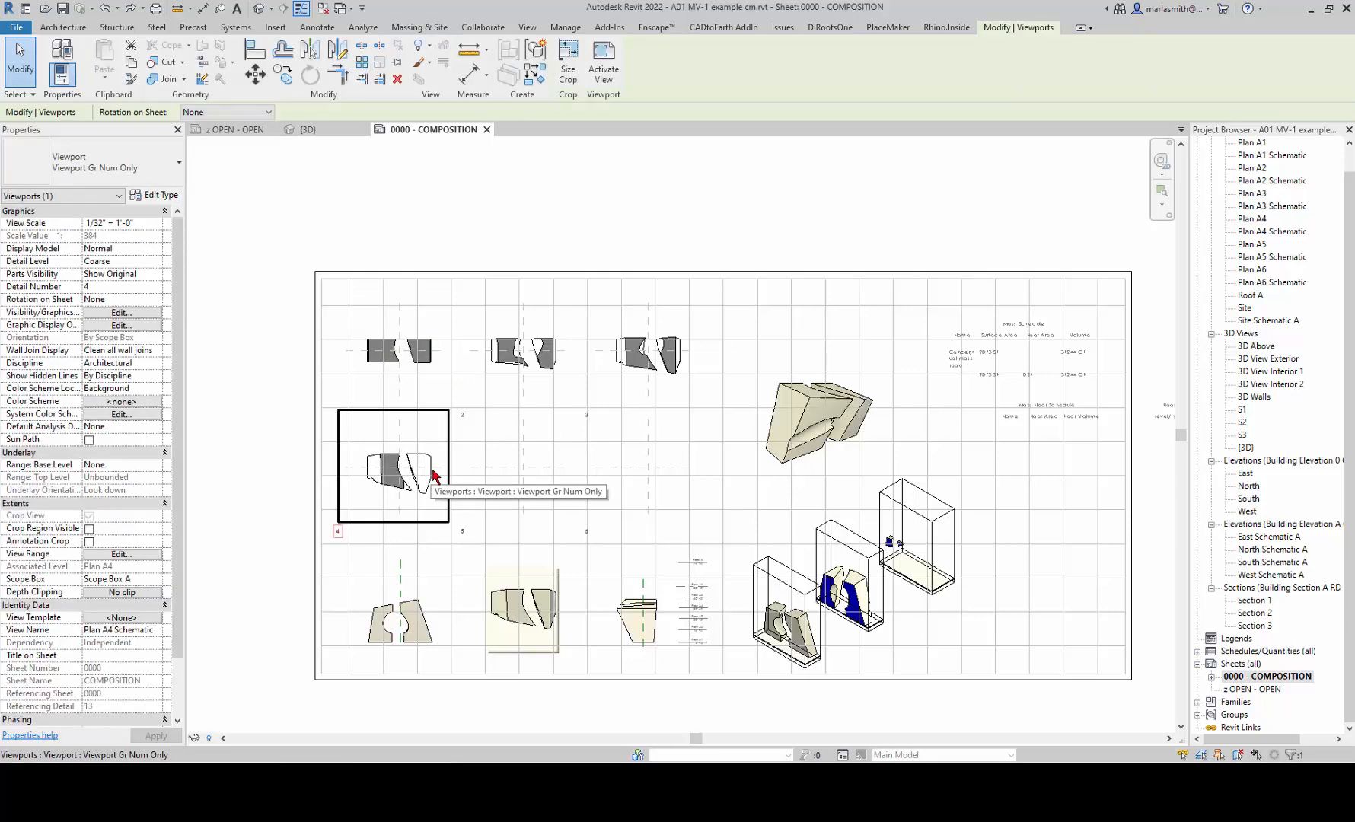
key(Delete)
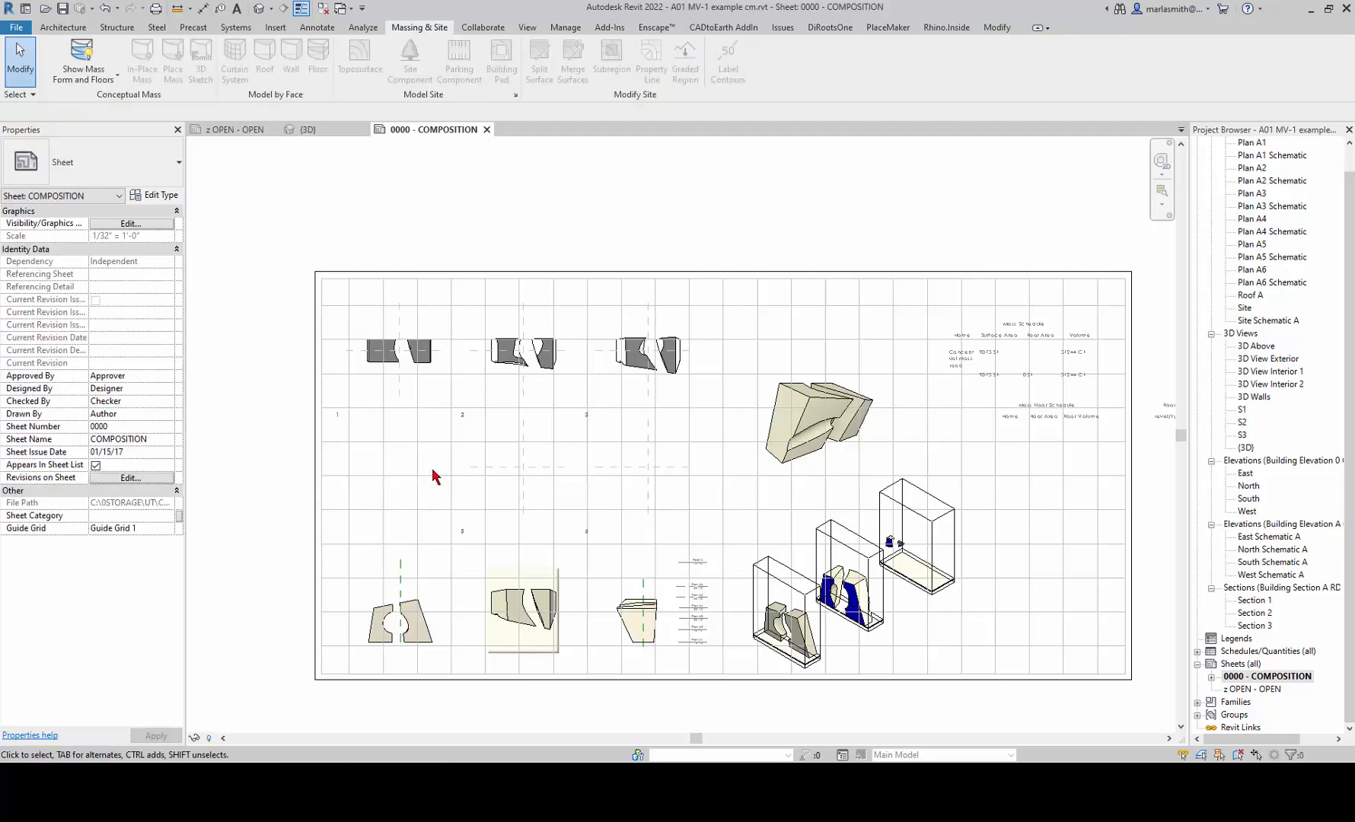
click(478, 531)
key(Delete)
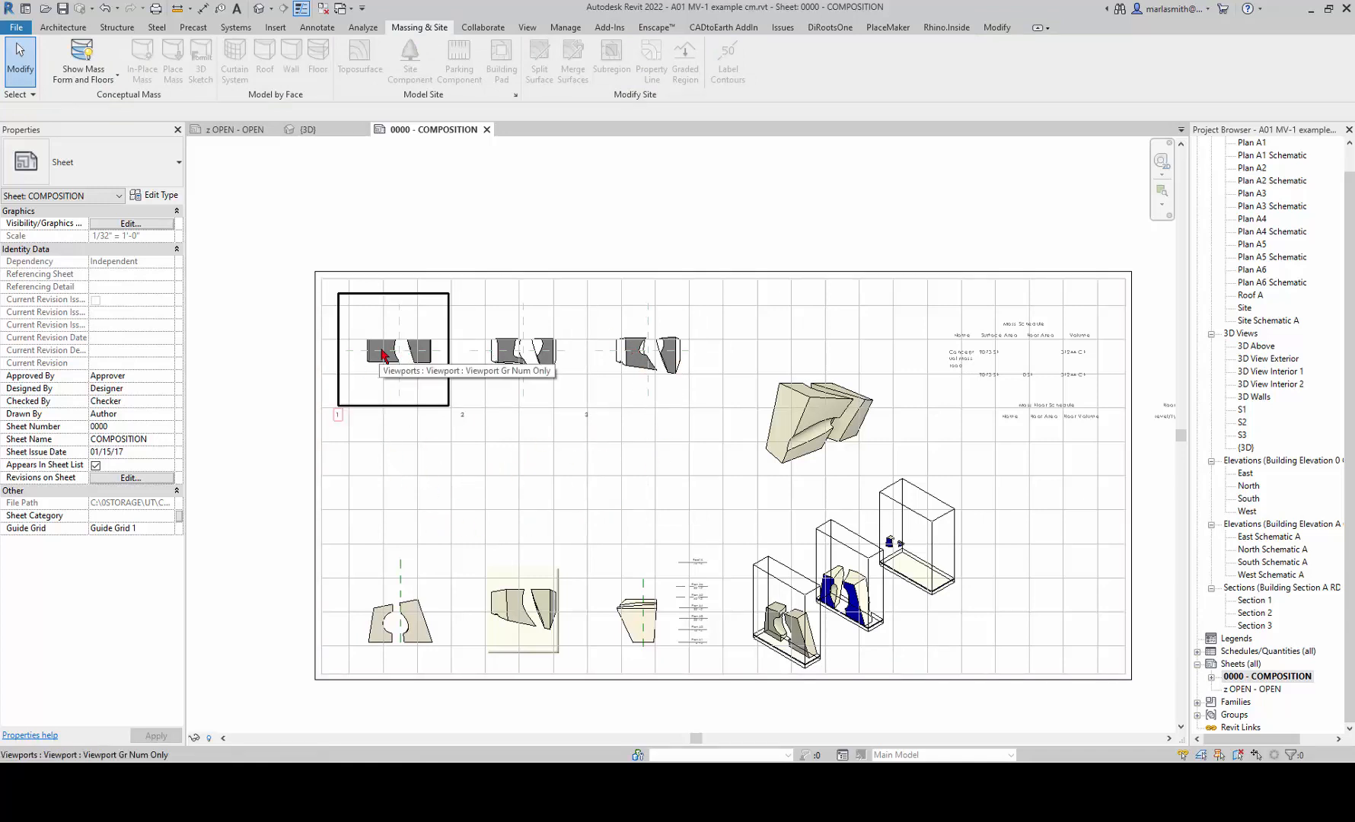
- Try a larger view scale on the Plan A1 Schematic viewport directly on the sheet, and undo the change
click(382, 355)
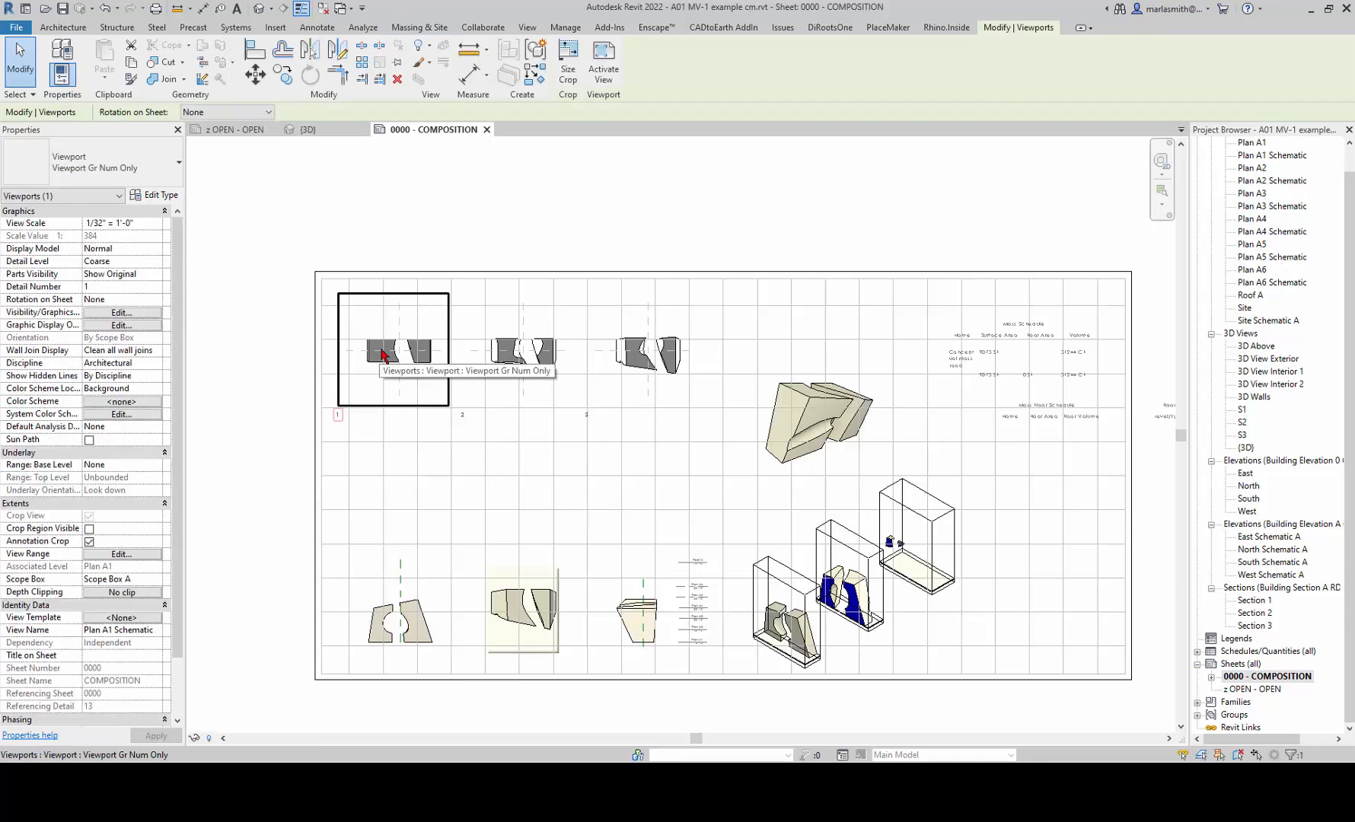
click(156, 223)
click(134, 247)
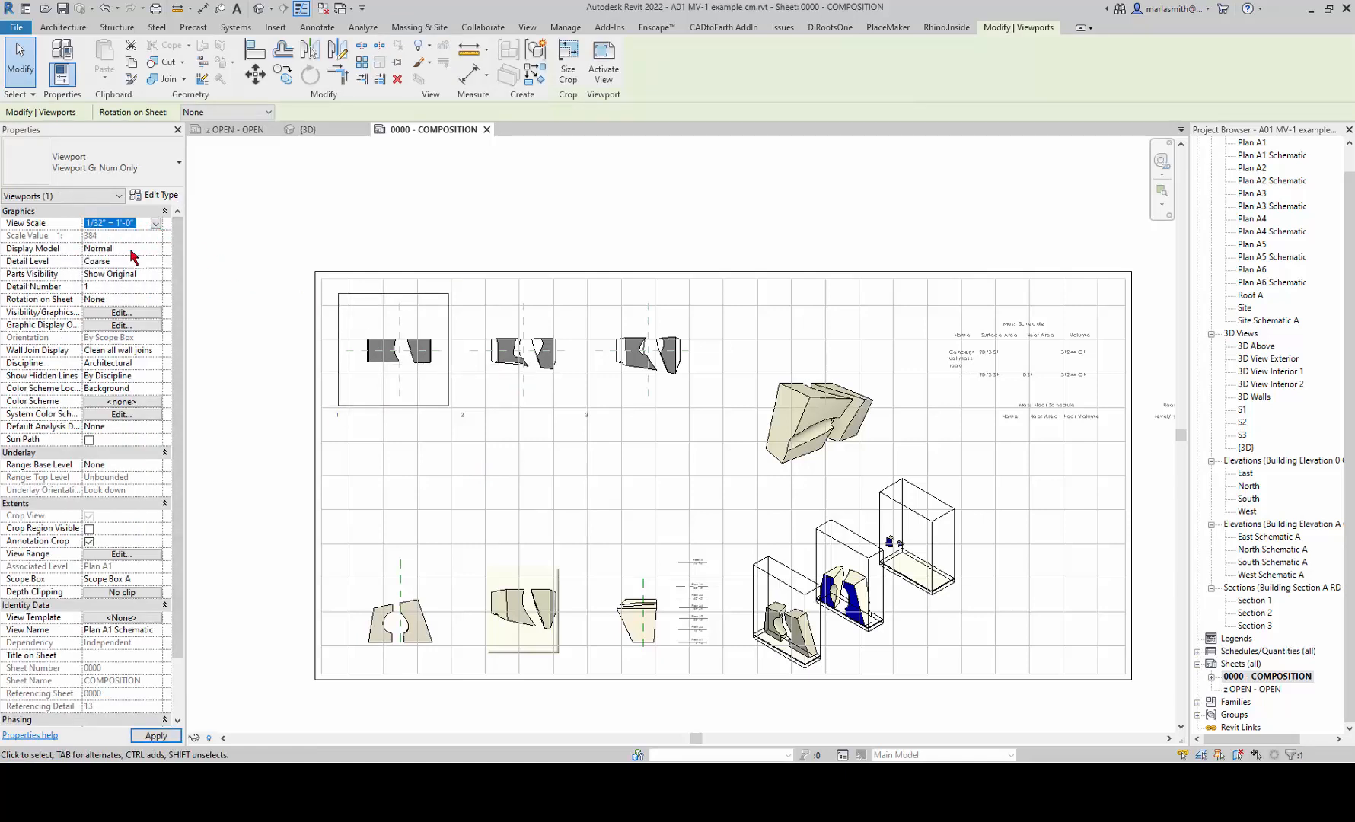
click(701, 233)
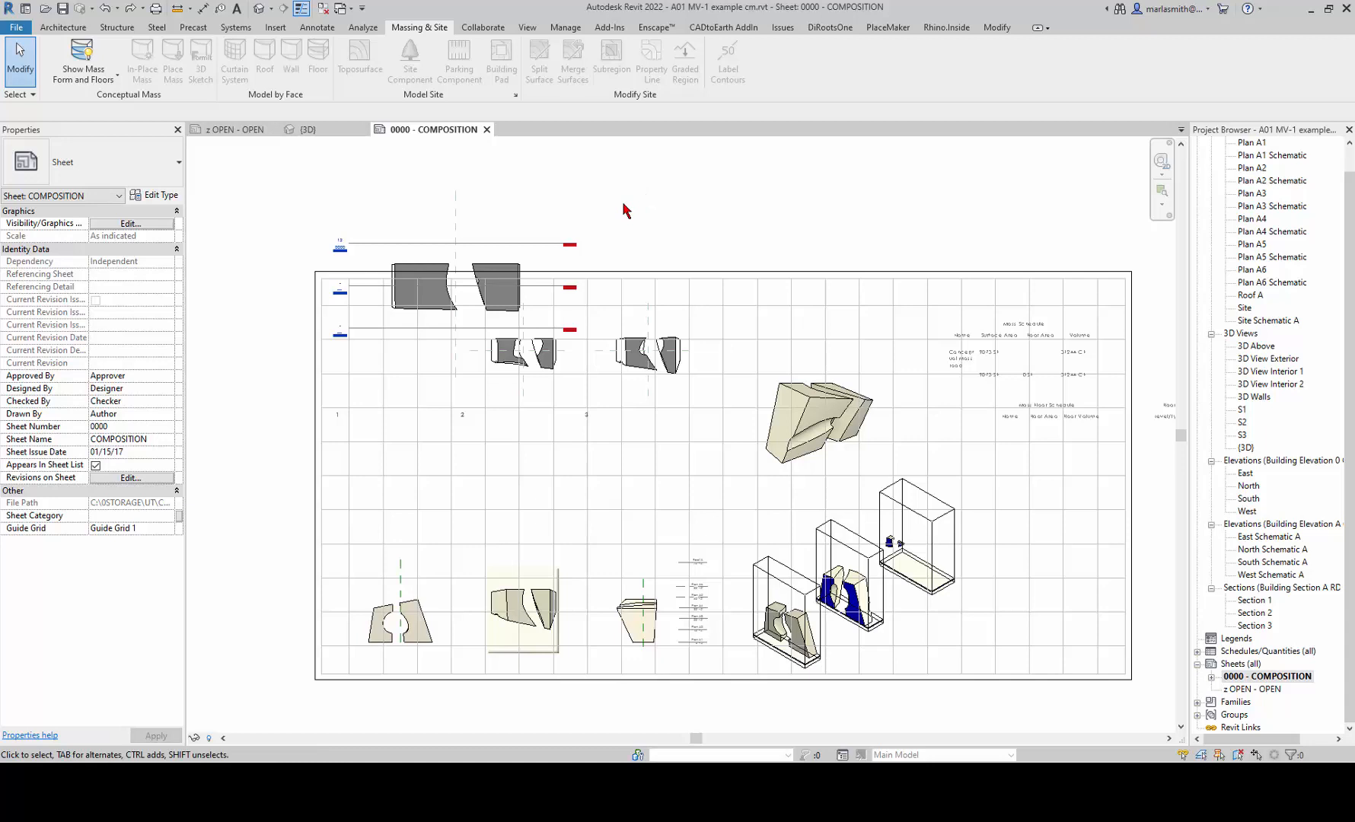
key(ctrl+z)
- Delete the Plan A1 Schematic viewport from the COMPOSITION sheet
click(426, 356)
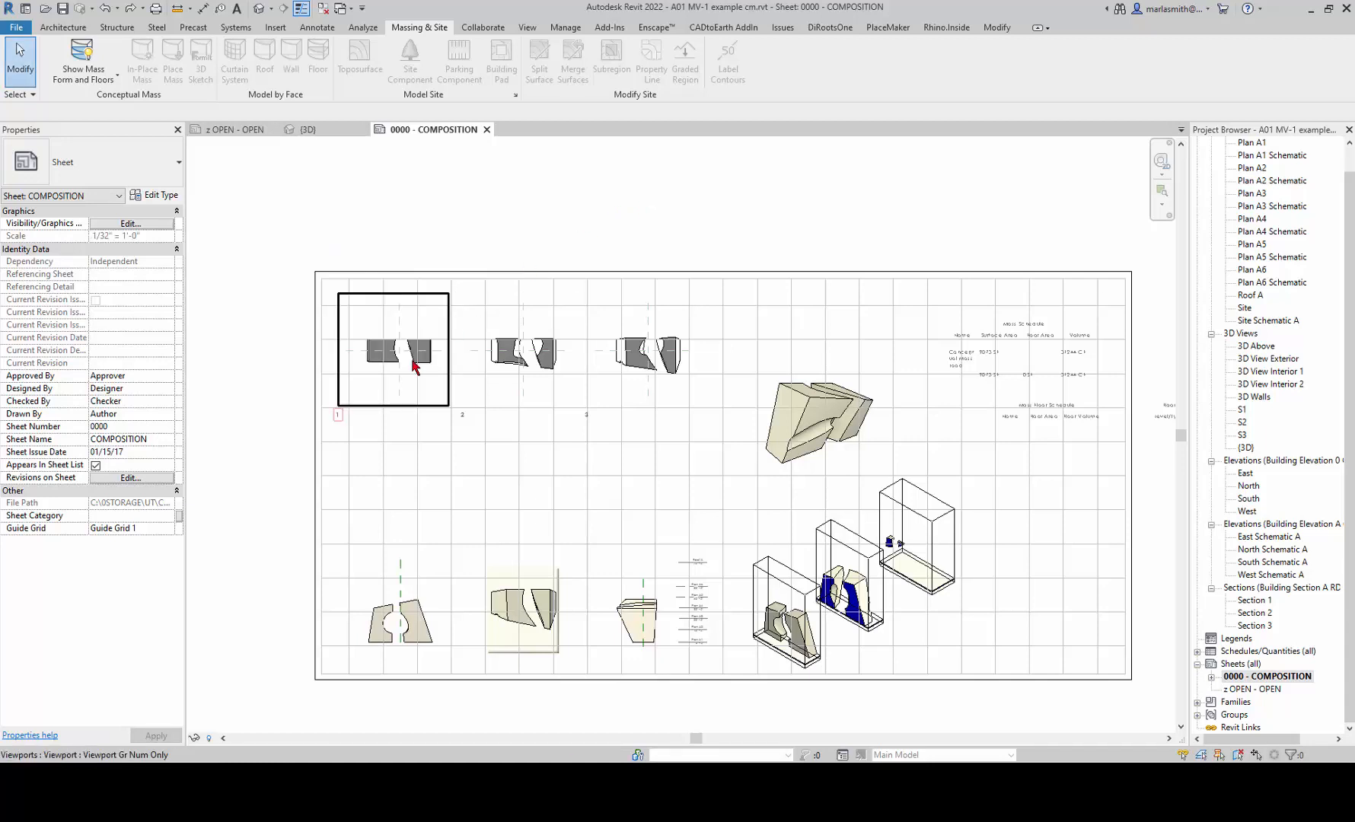
click(414, 364)
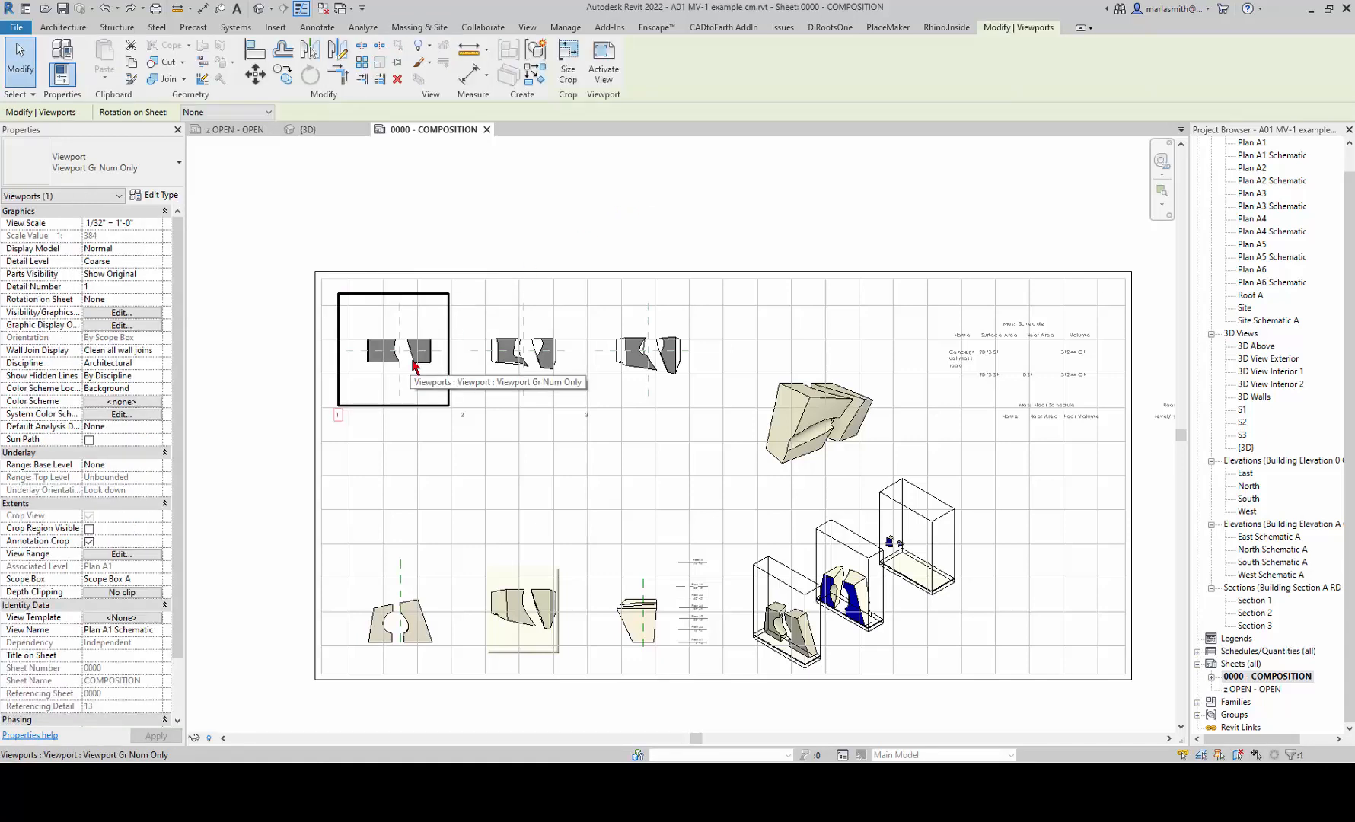
key(Delete)
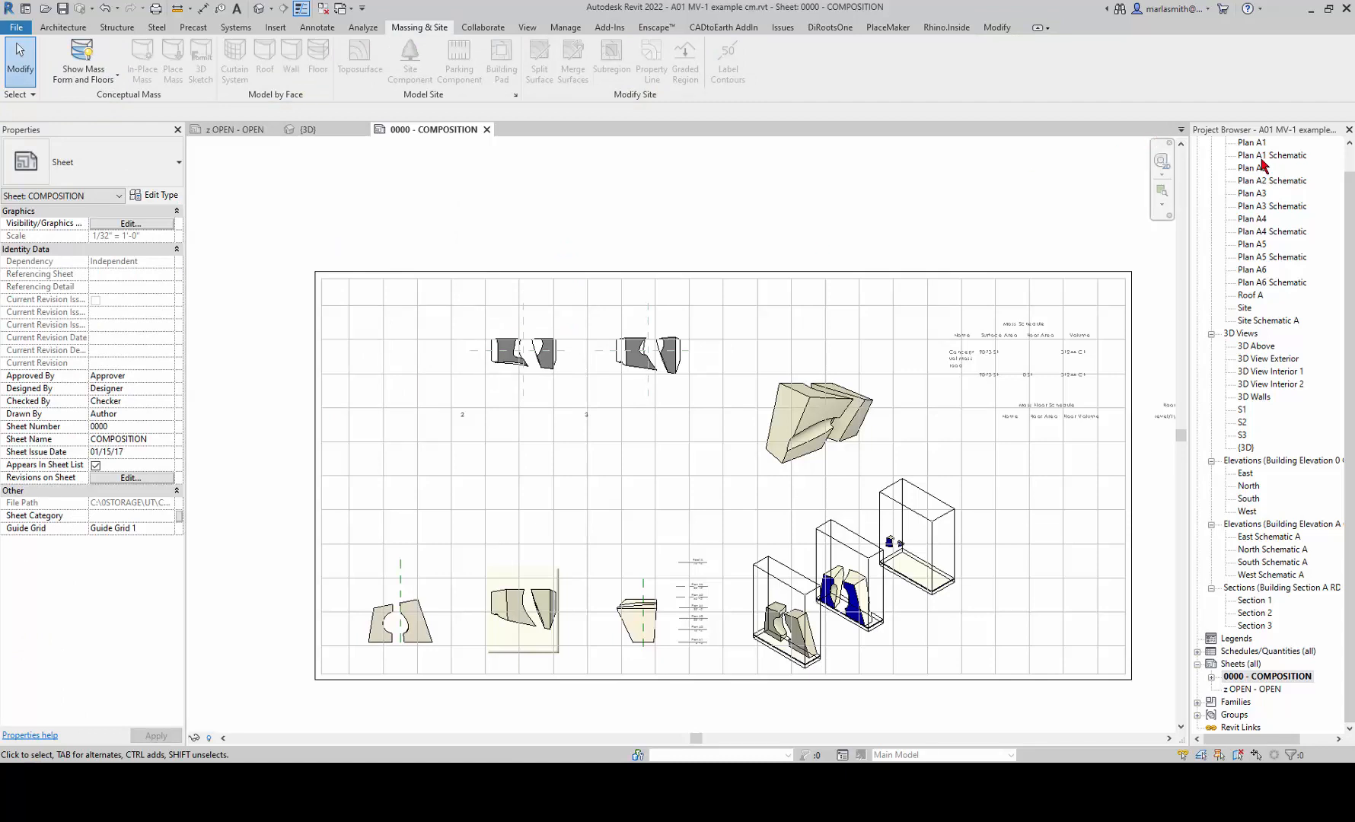
- Open the Plan A1 Schematic view and set its view scale to 1/16" = 1'-0"
double_click(1260, 156)
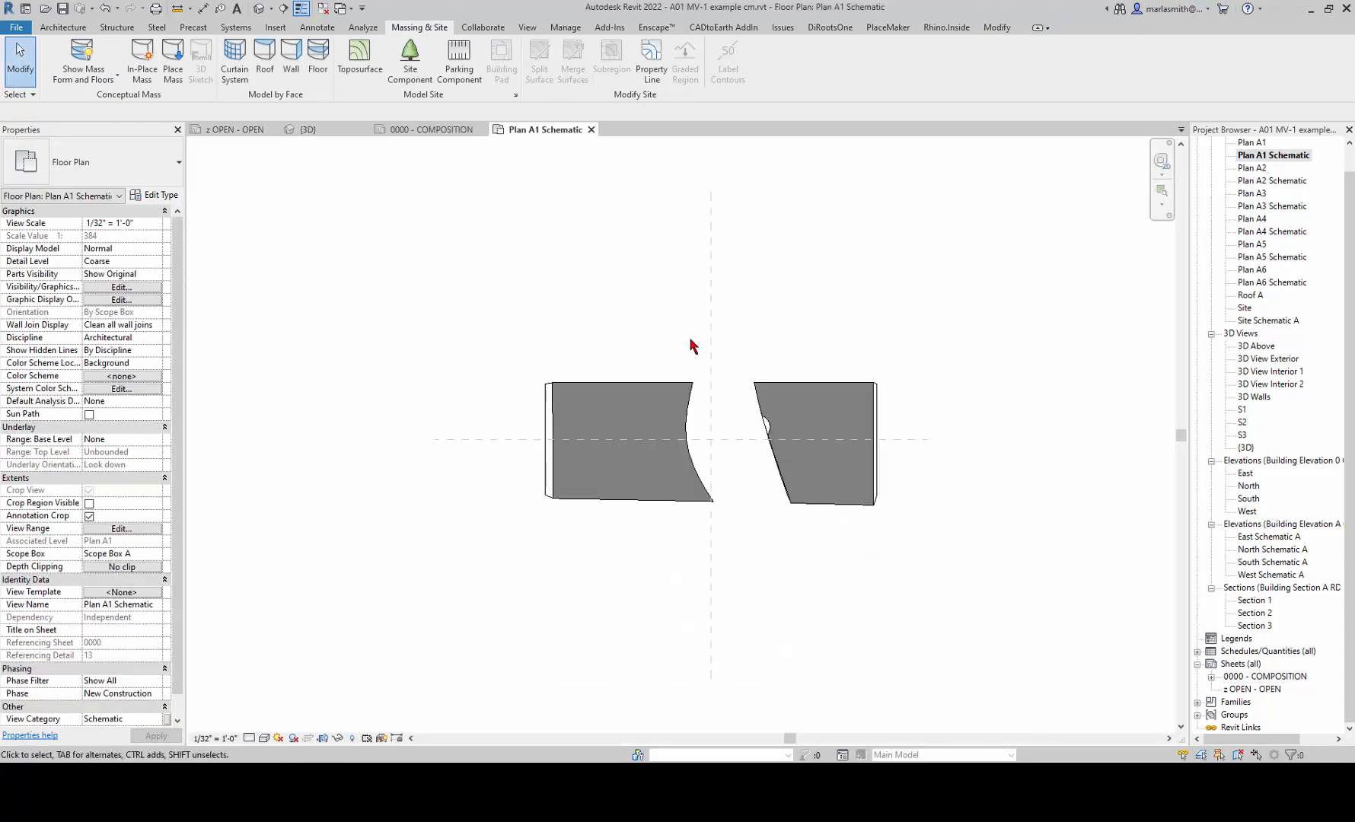
click(158, 224)
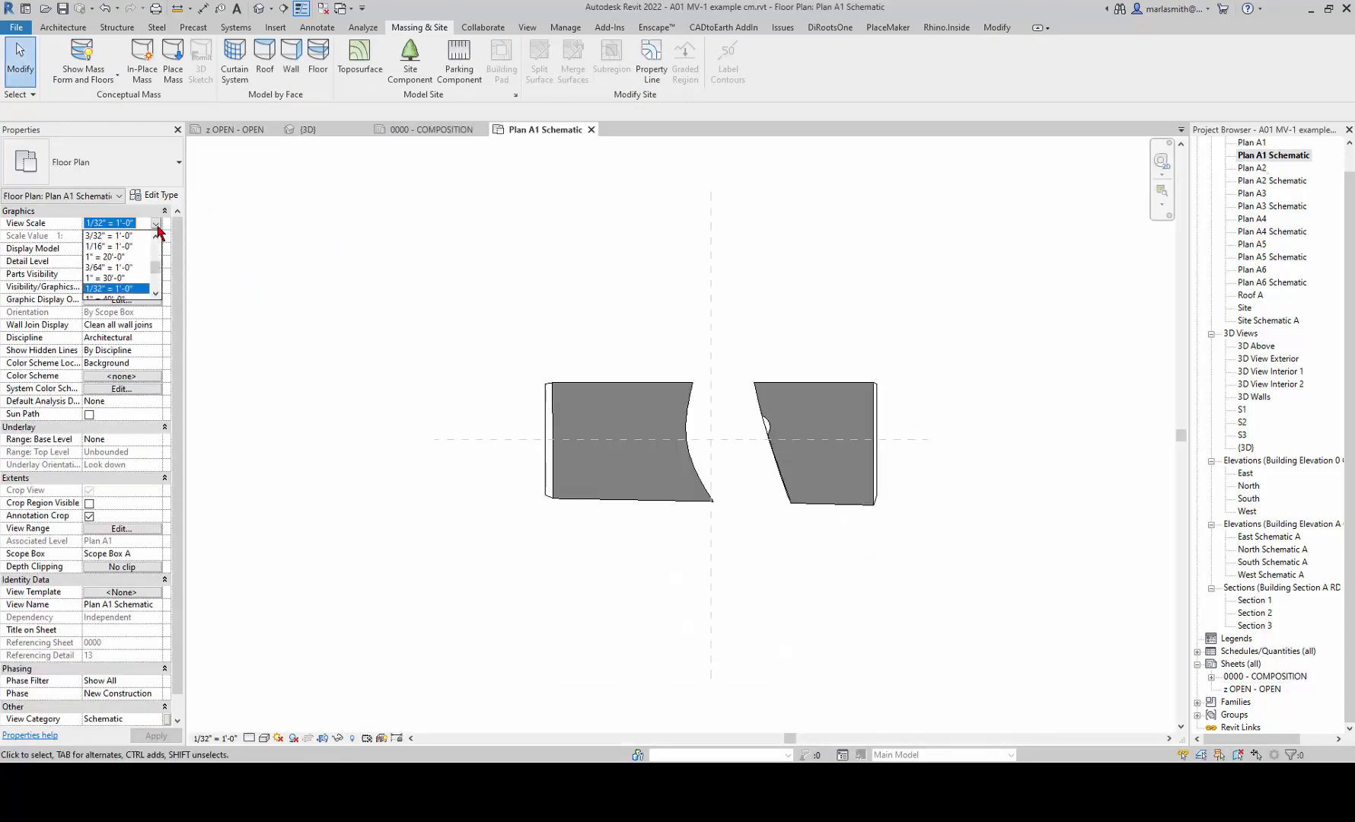
click(132, 254)
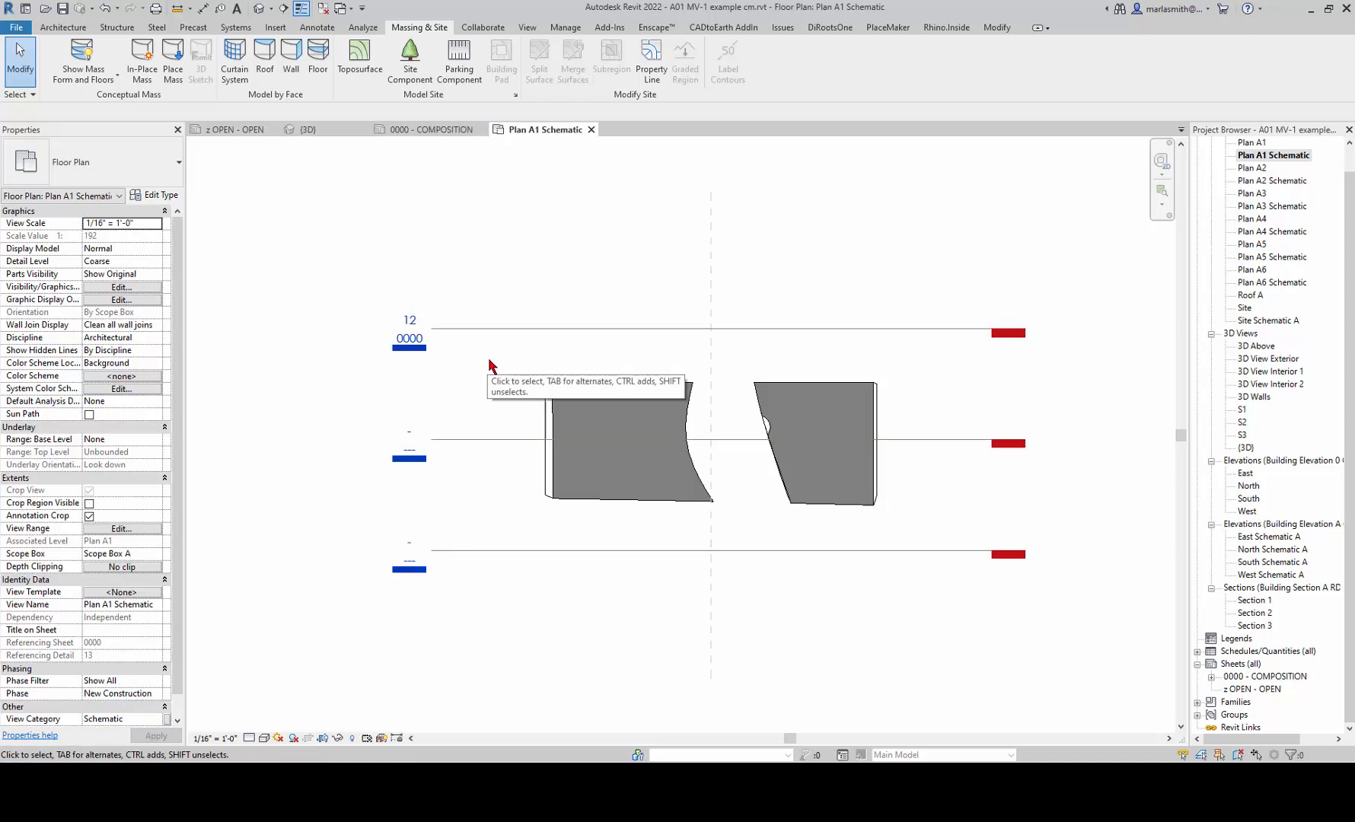
- Hide the section marks in the Plan A1 Schematic view
click(494, 328)
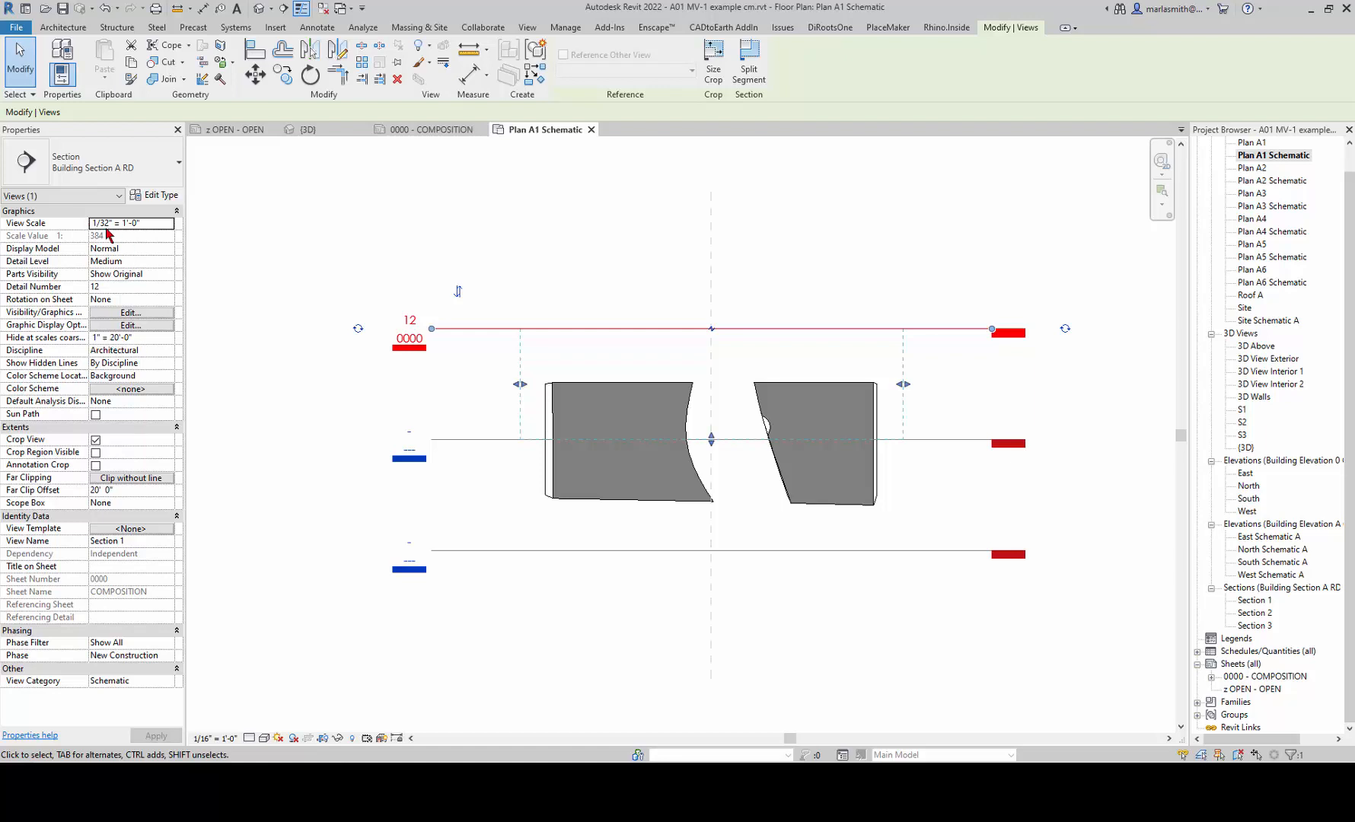
key(Escape)
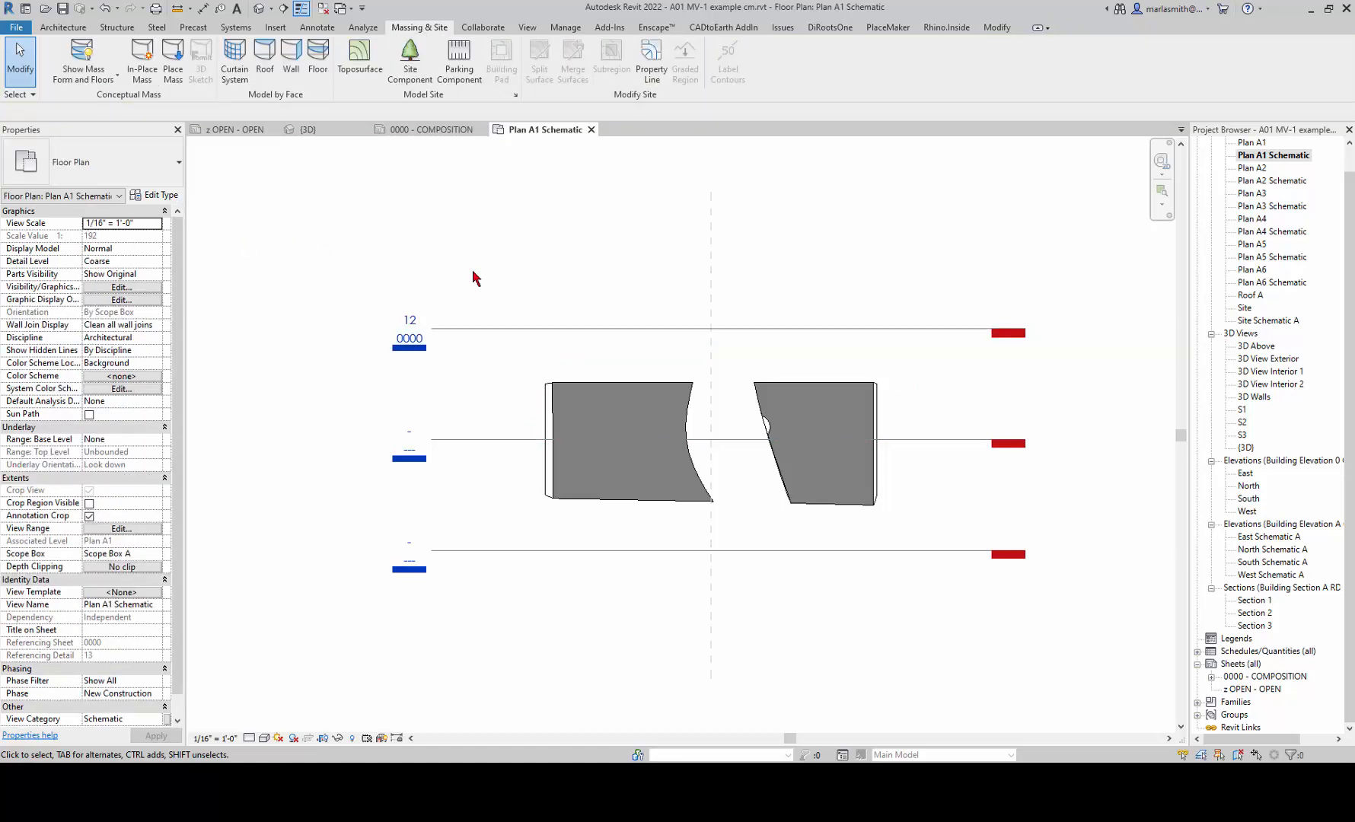
click(483, 331)
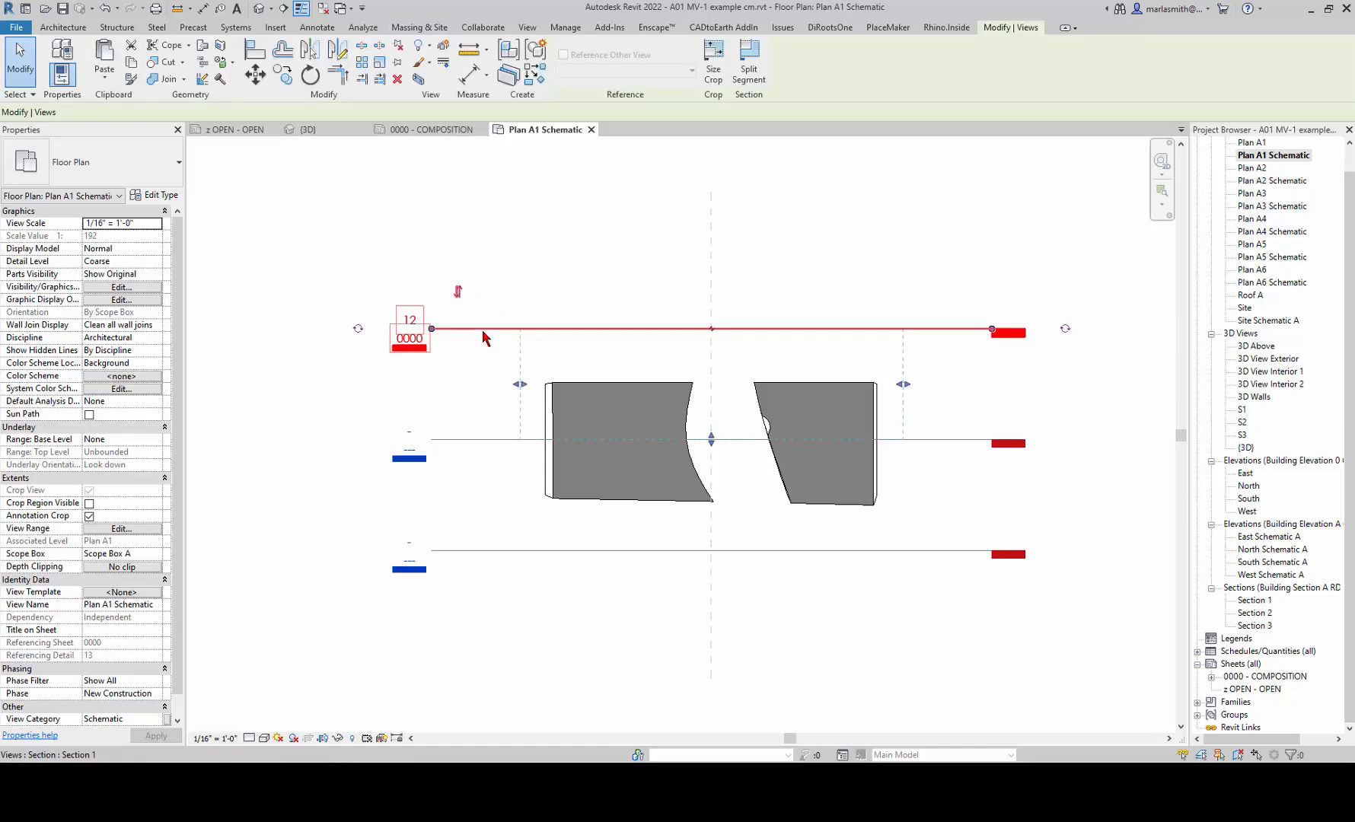
key(Escape)
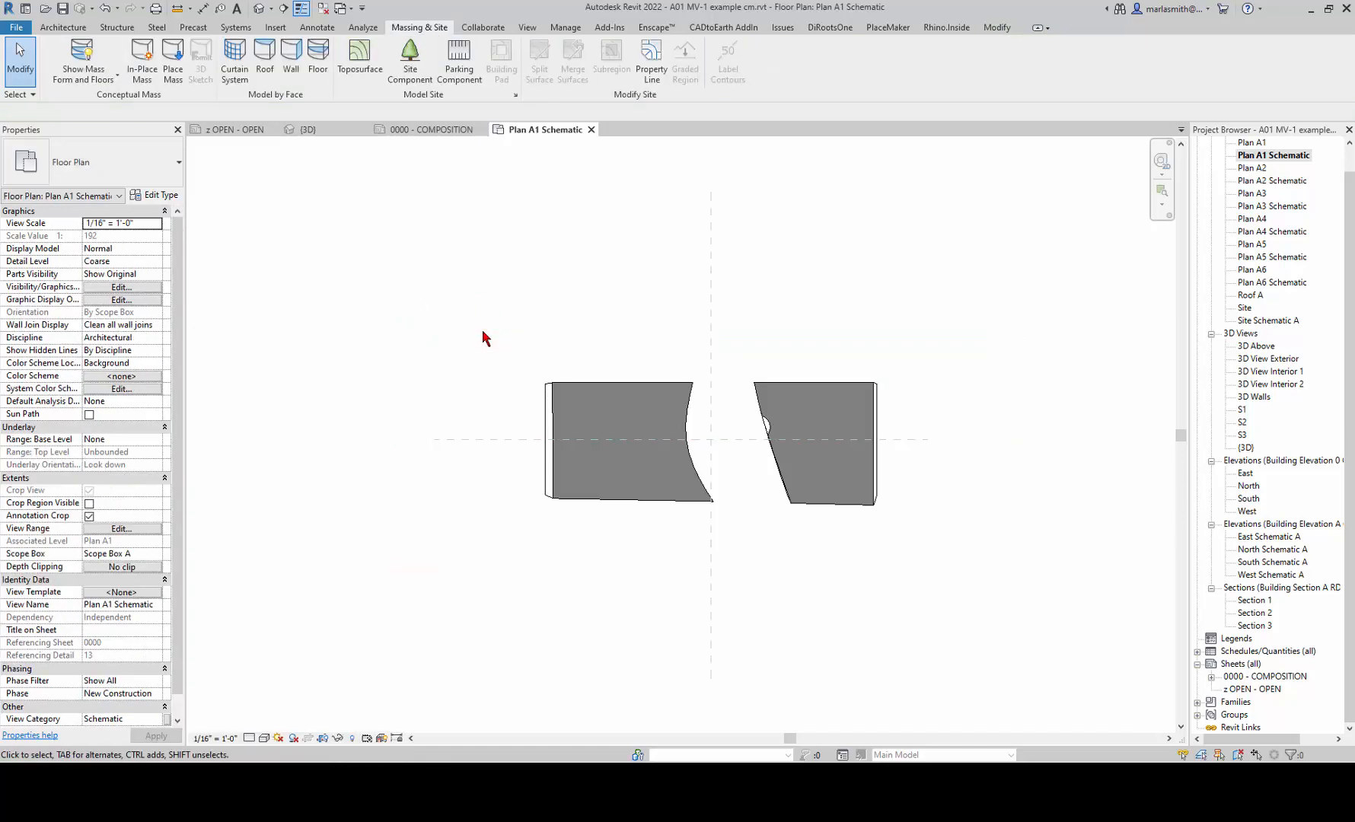
- In the Plan A1 view, shrink Scope Box A from both the upper and lower edges so it sits just inside the two outer section lines
double_click(1255, 143)
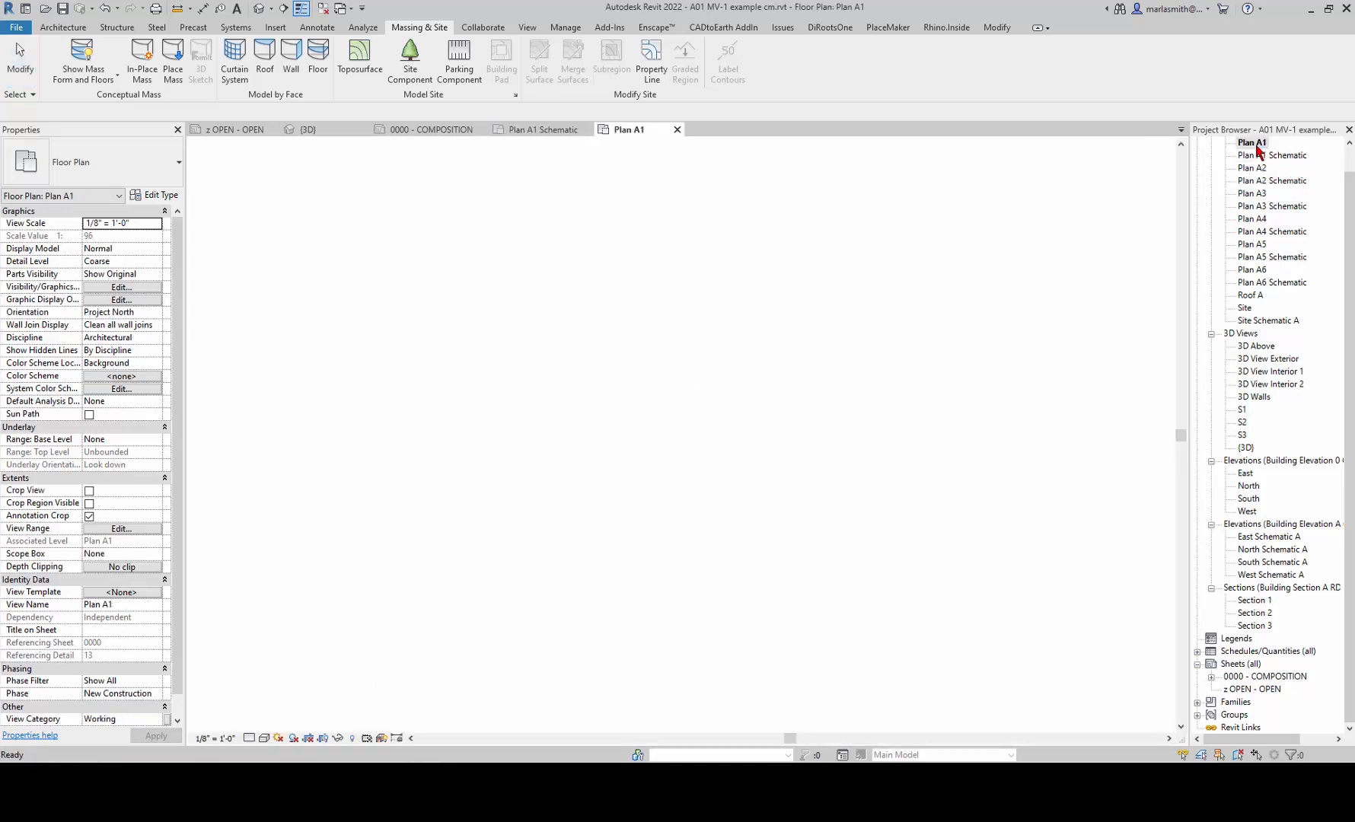
scroll(720, 390, up, 4)
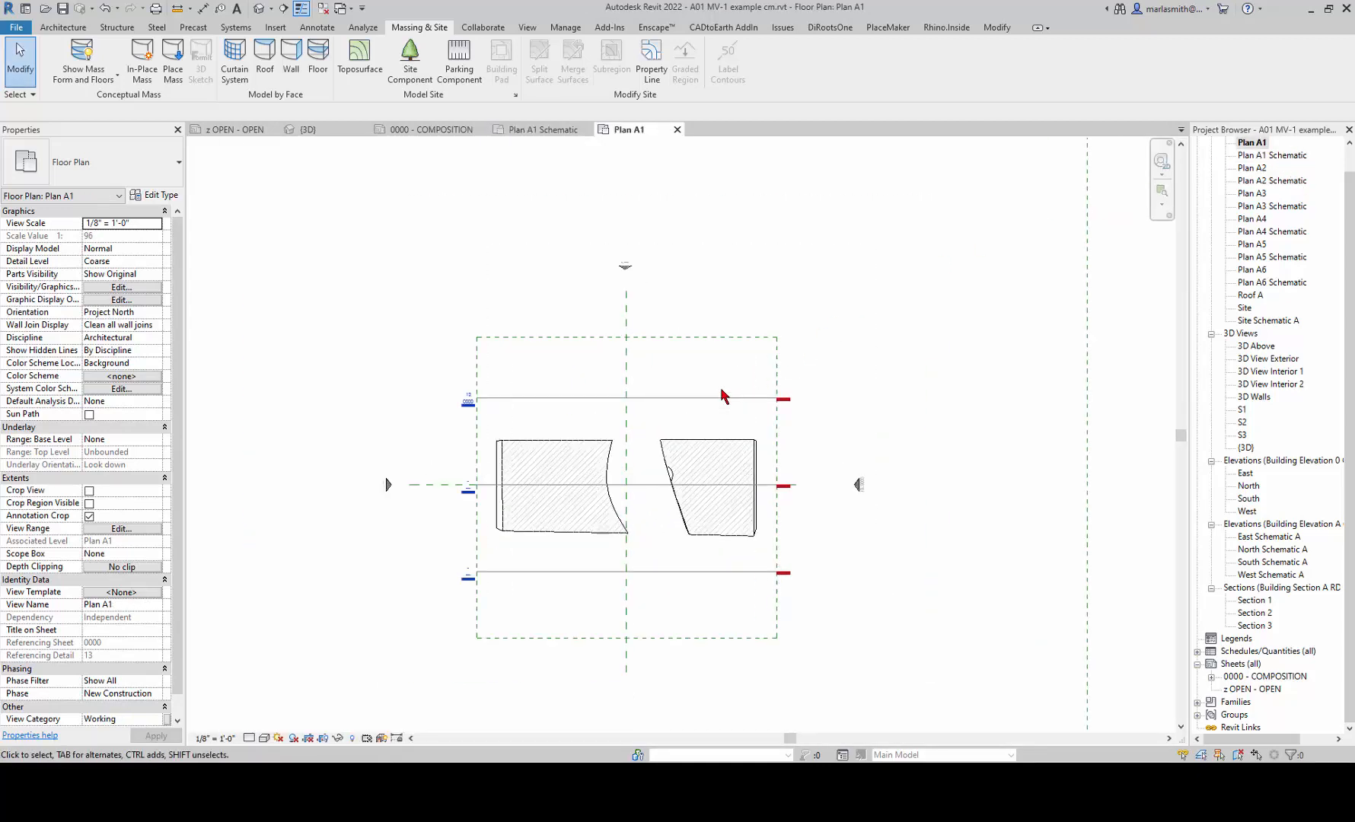
click(642, 340)
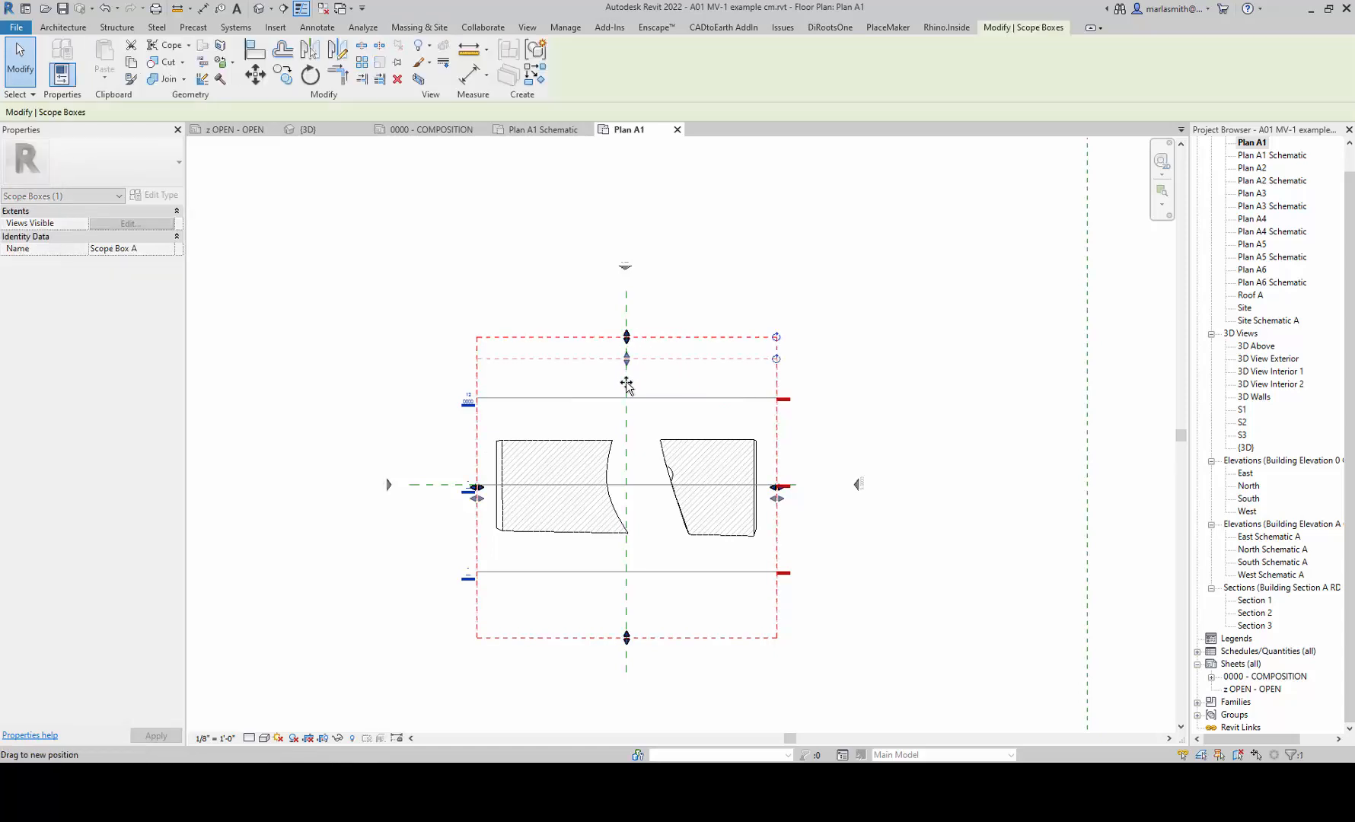
drag(626, 386, 626, 389)
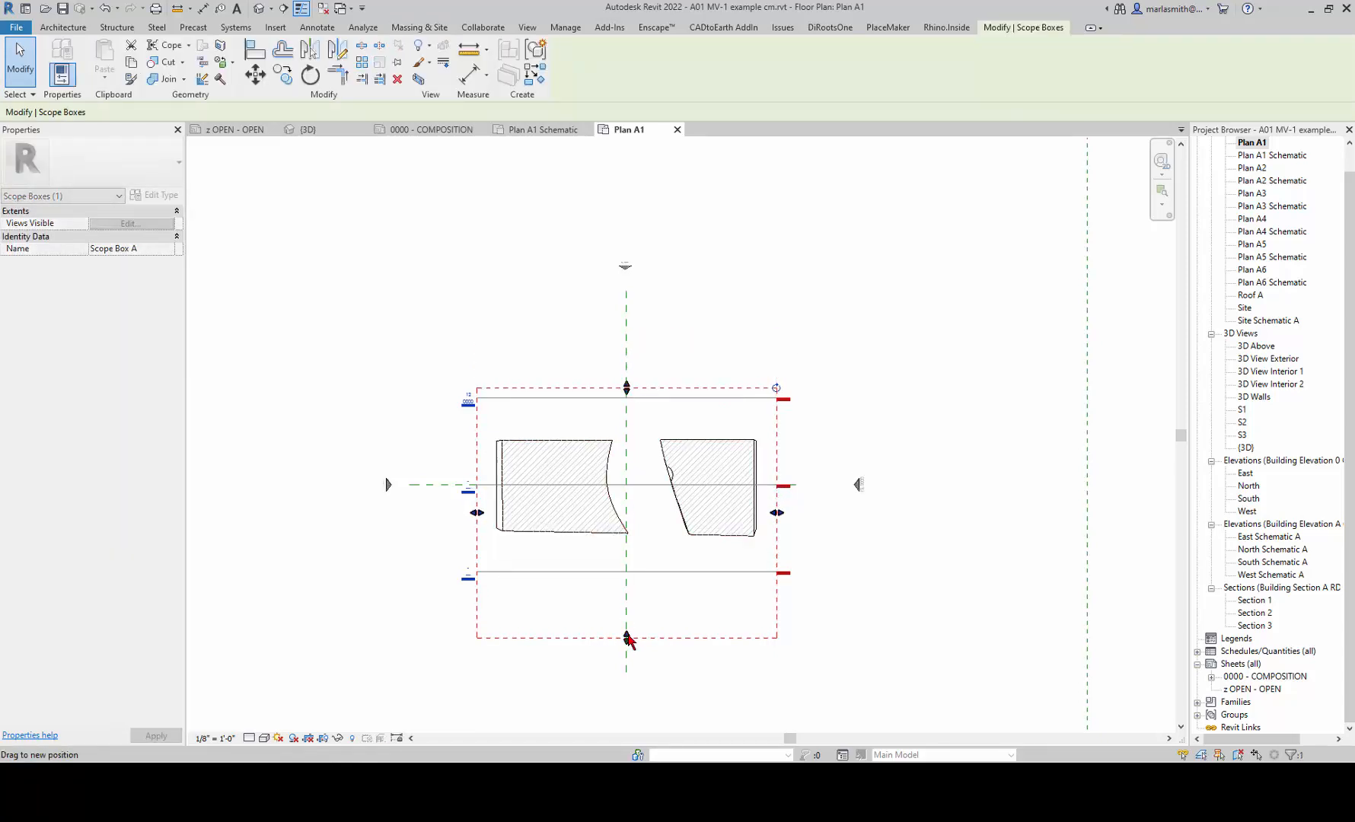
drag(626, 638, 625, 583)
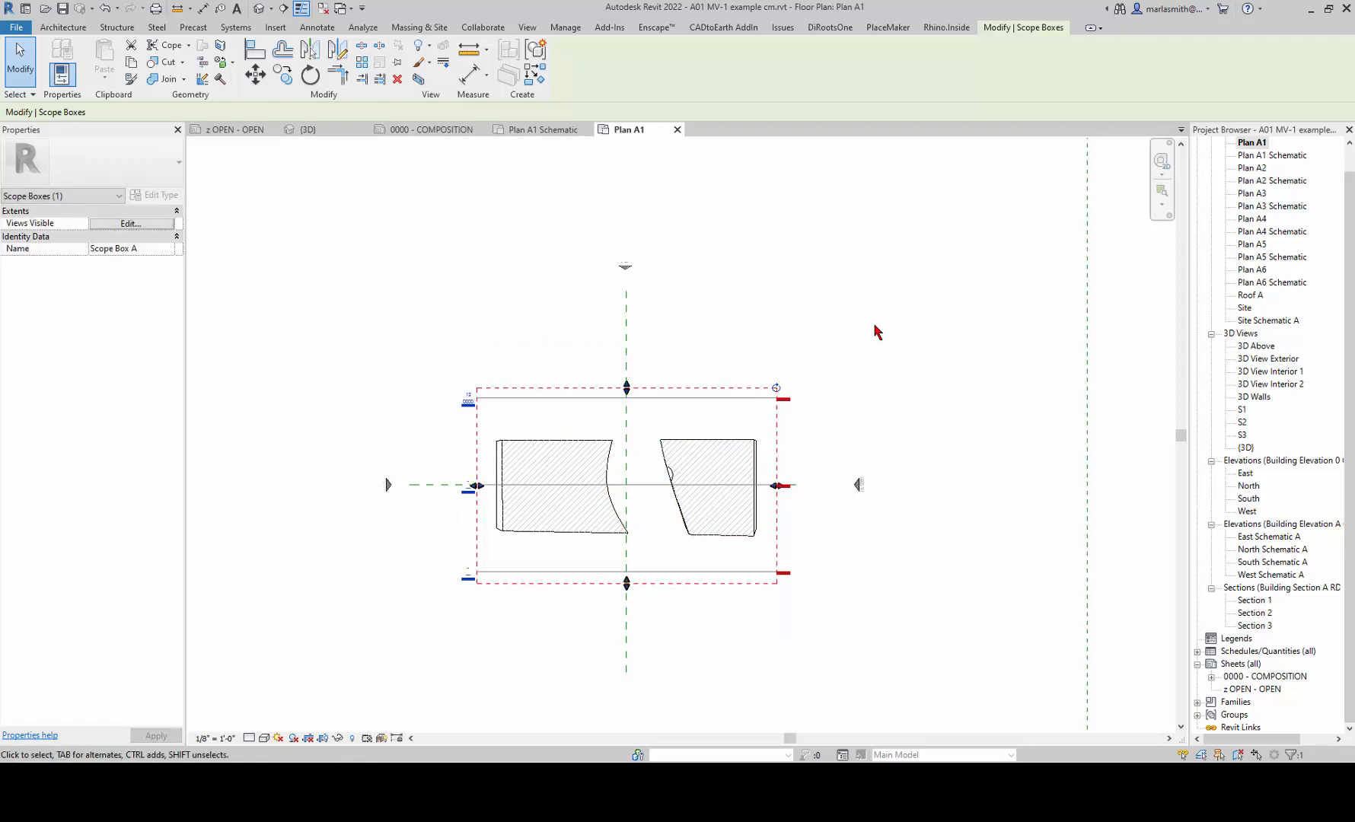
key(Escape)
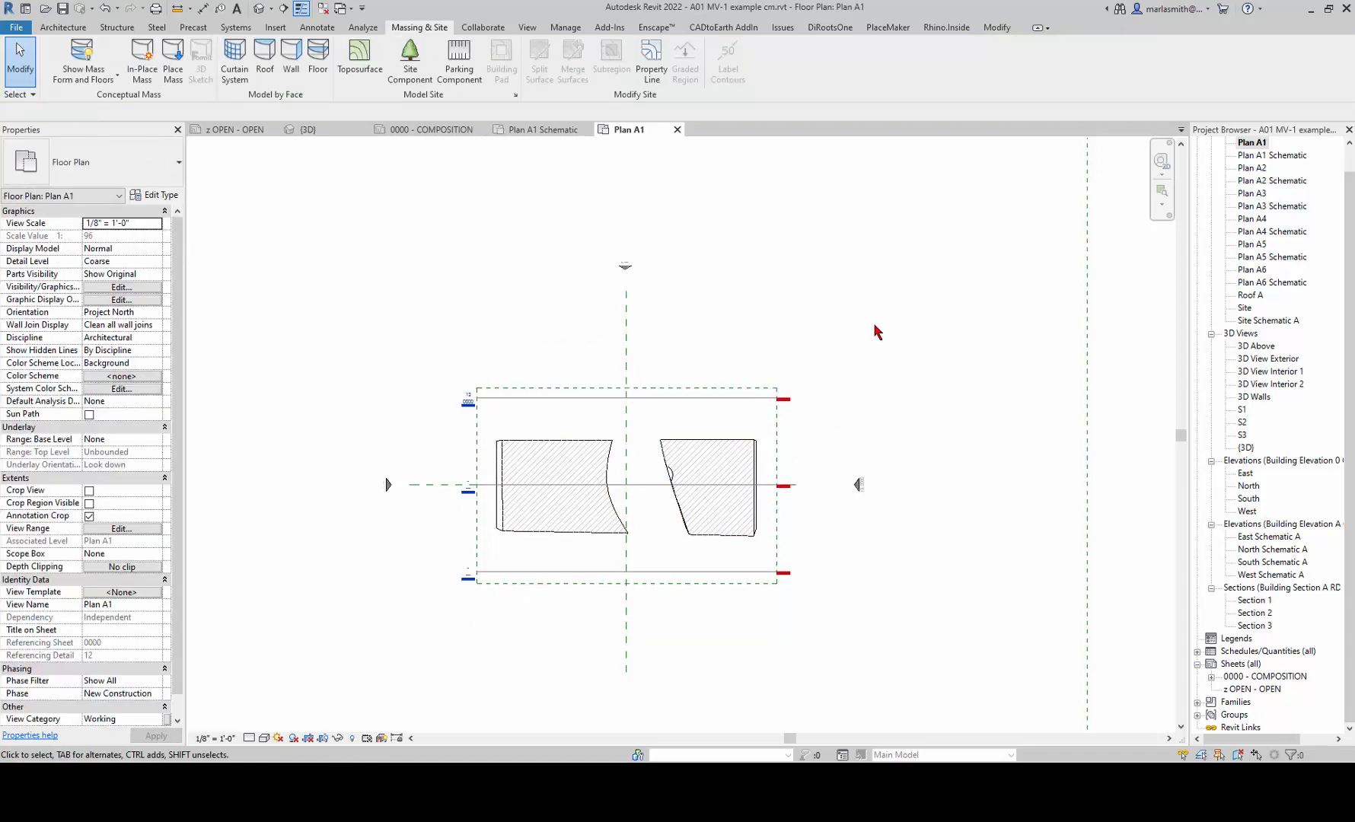
click(688, 389)
drag(626, 401, 626, 410)
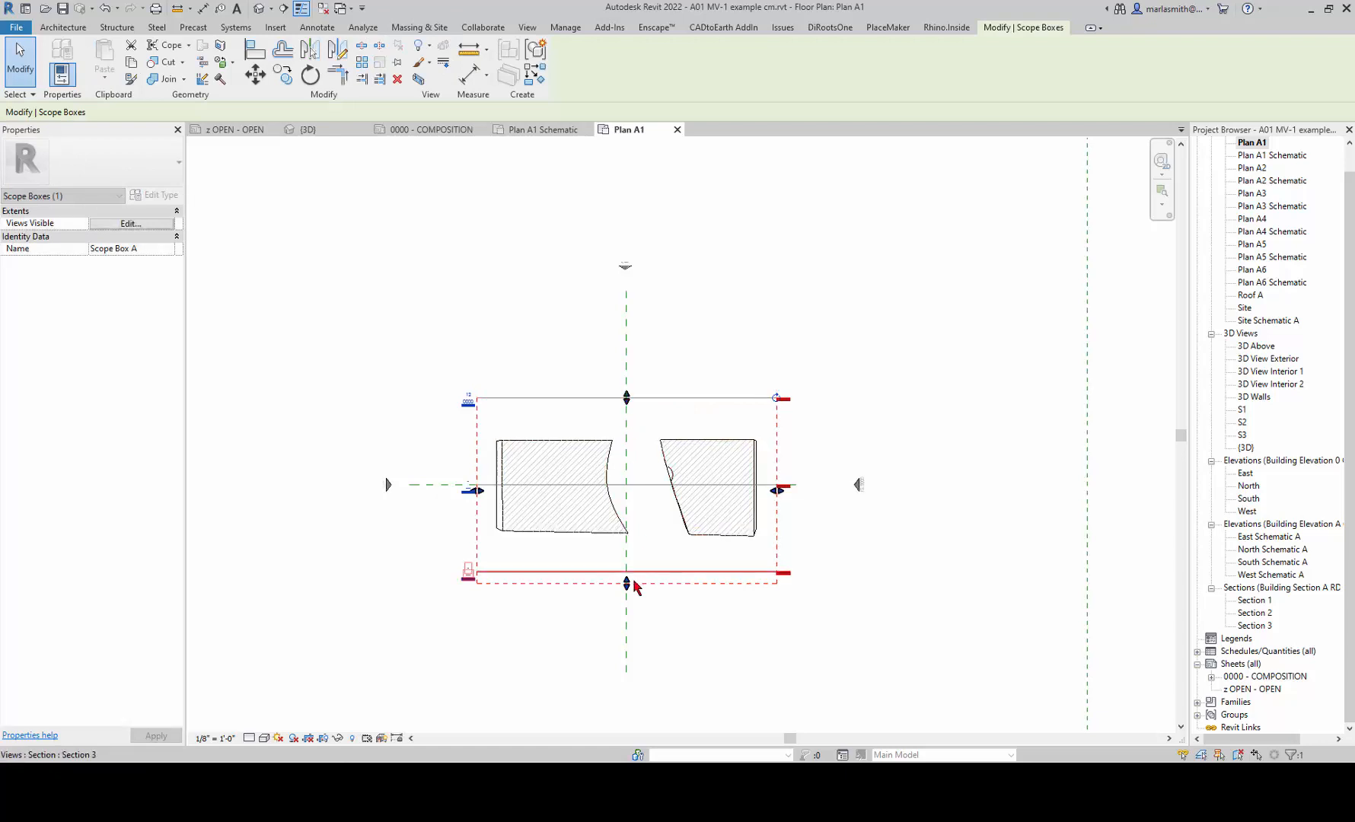
drag(626, 567, 629, 554)
drag(628, 407, 625, 416)
click(677, 354)
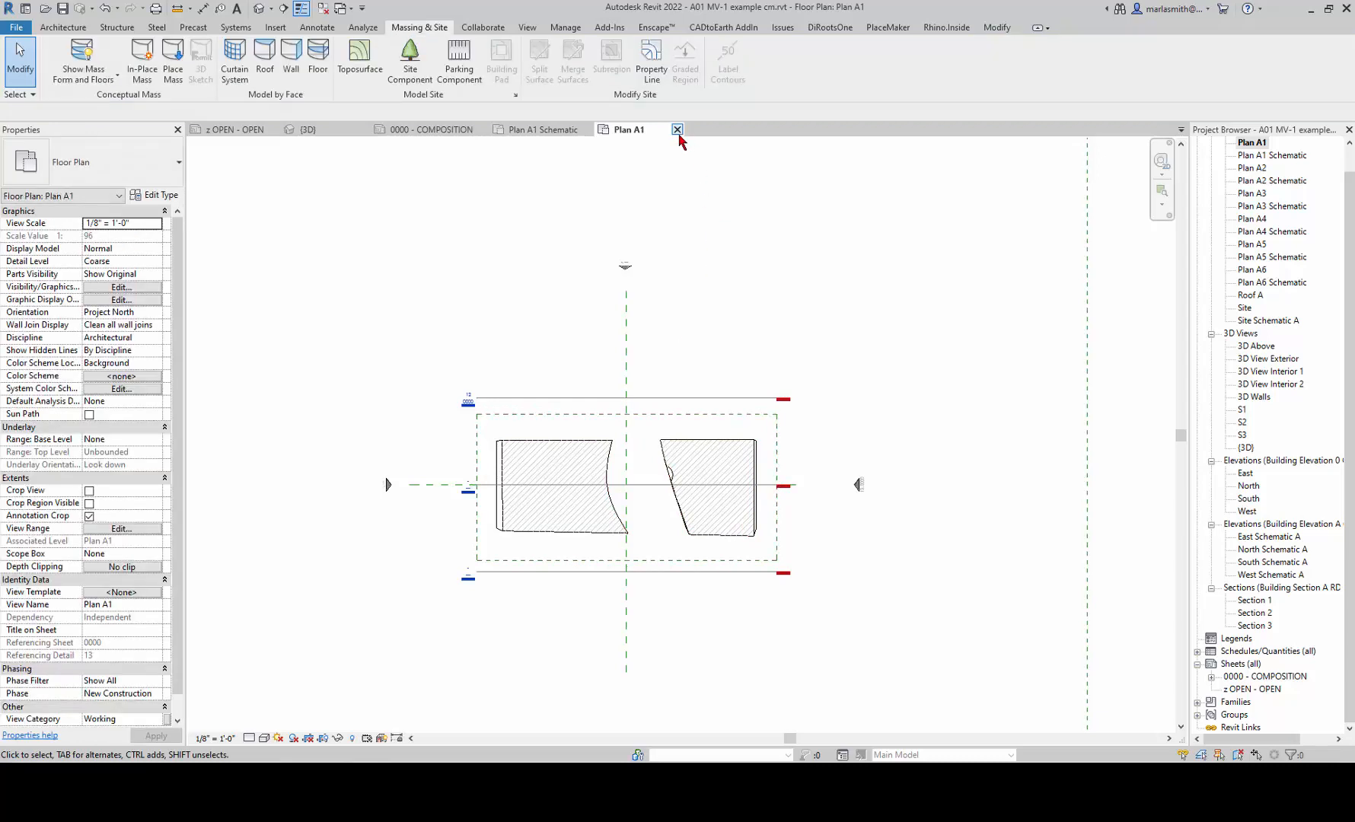
- Close Plan A1 and place the Plan A1 Schematic view at the upper-left start of the plan row on the COMPOSITION sheet
click(677, 129)
click(432, 131)
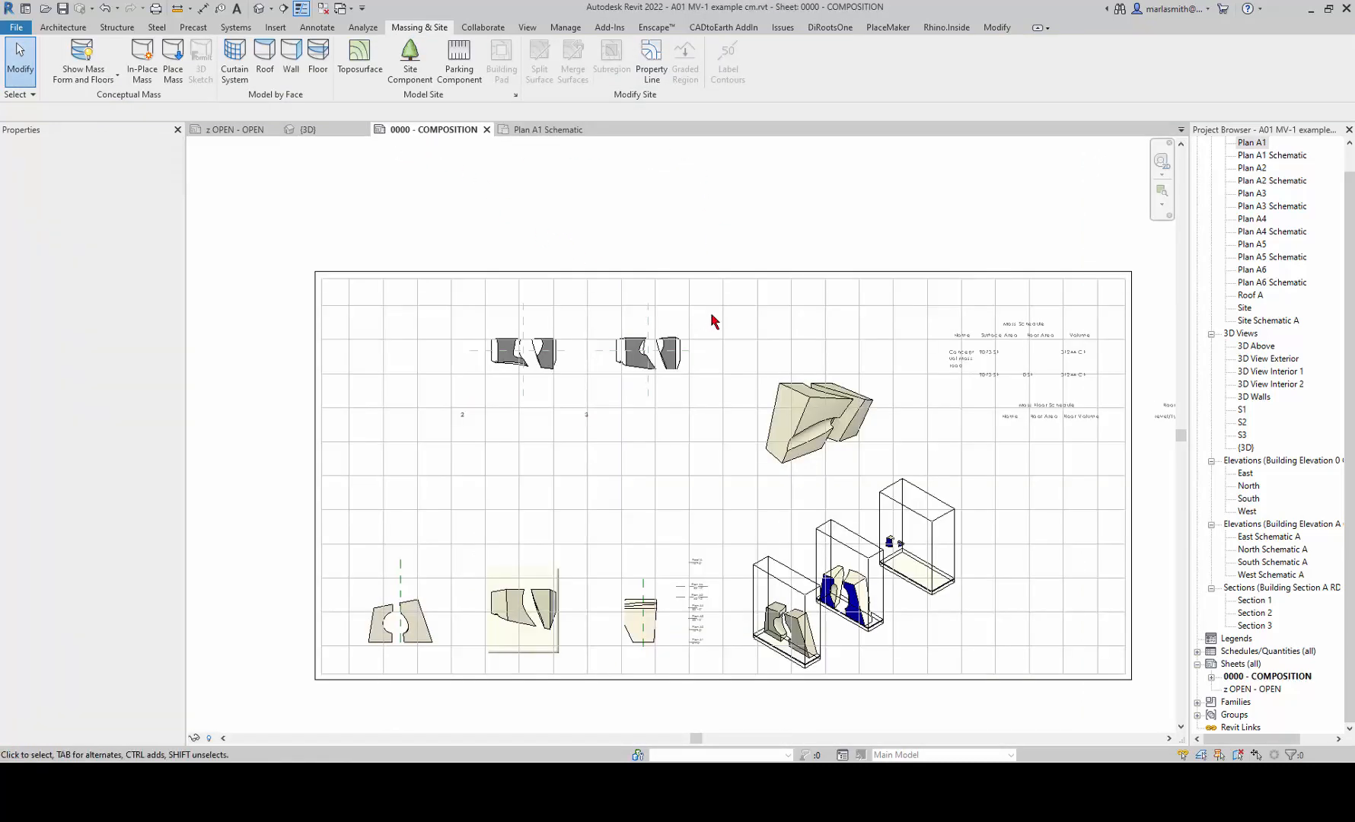
click(1276, 156)
drag(1279, 161, 469, 384)
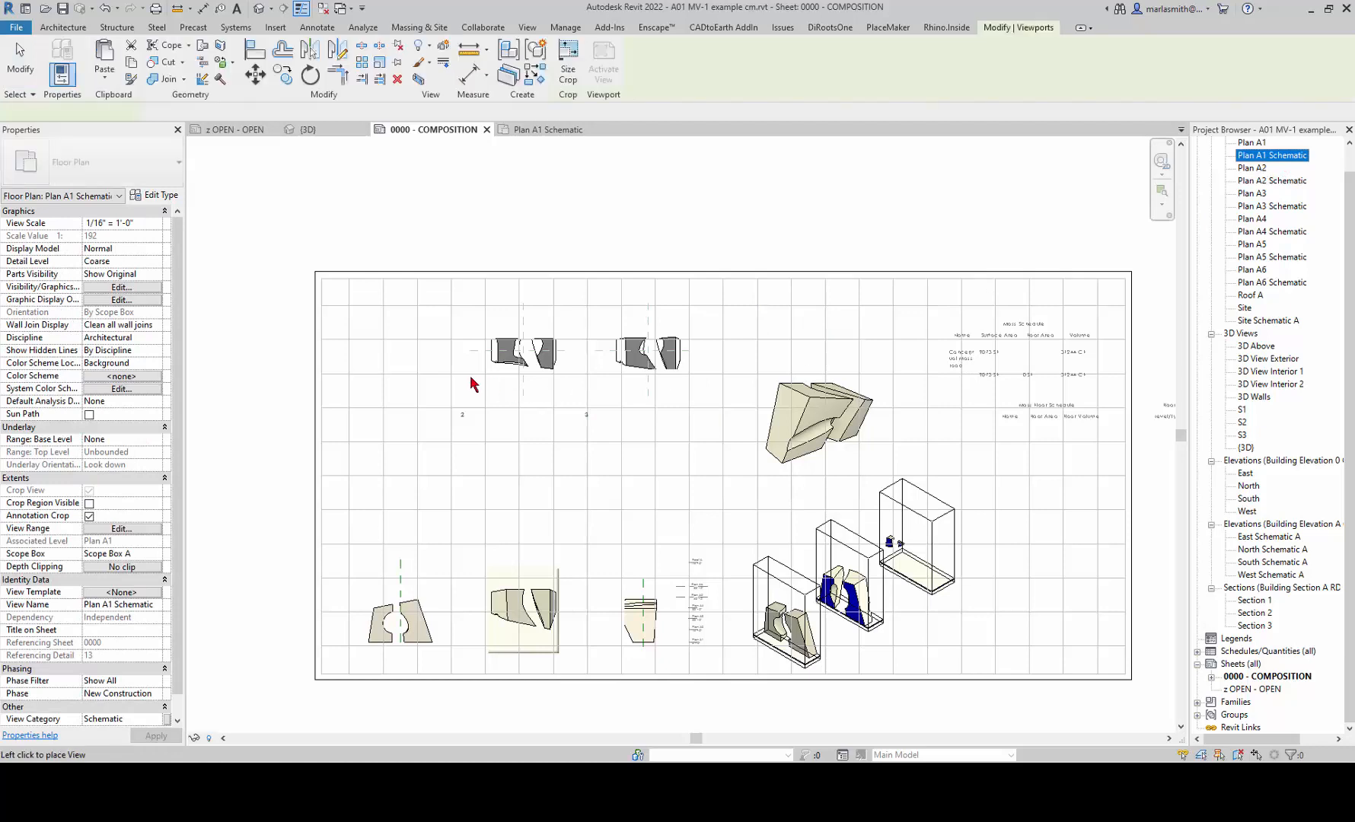
click(408, 374)
drag(407, 368, 389, 342)
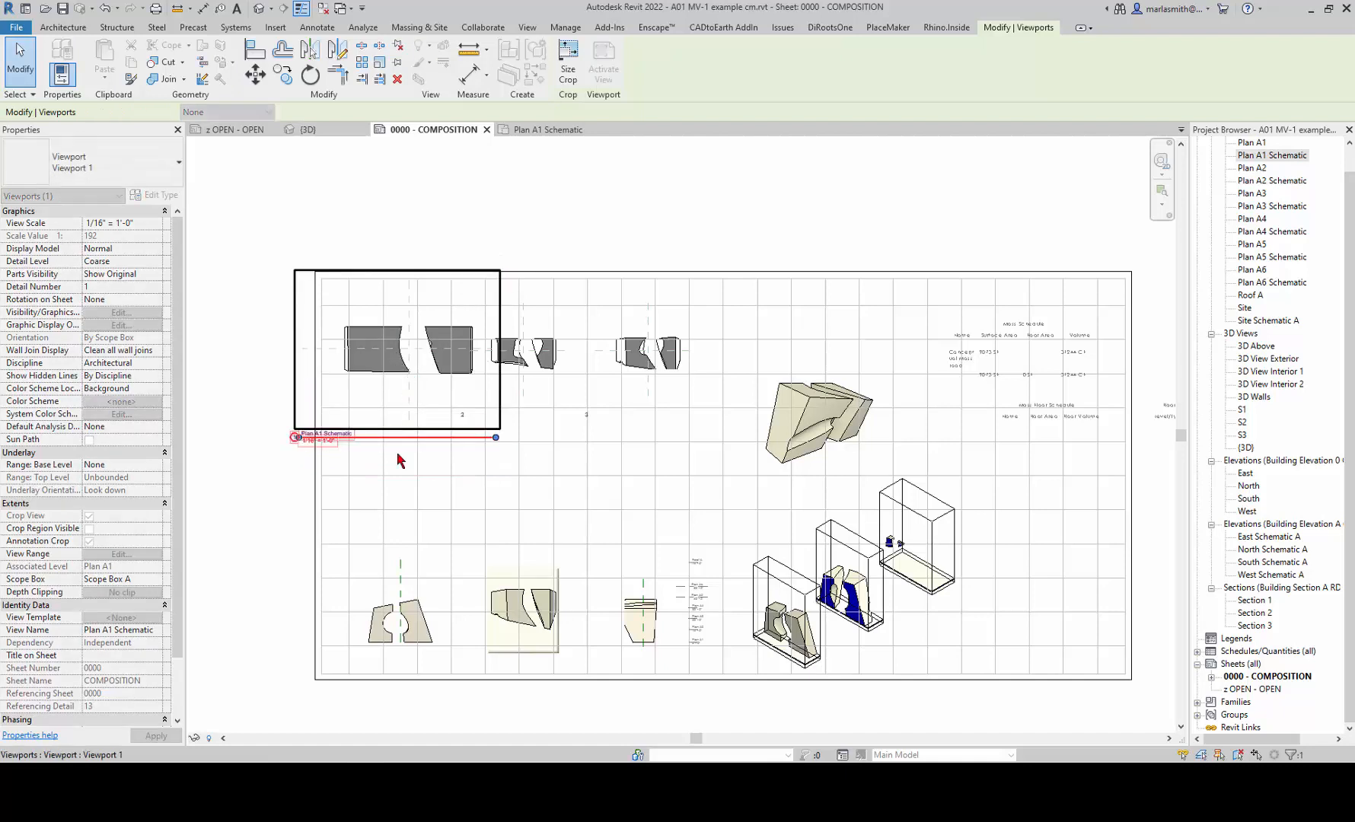
- Change the placed Plan A1 Schematic viewport to the Viewport Gr Num Only type
click(156, 183)
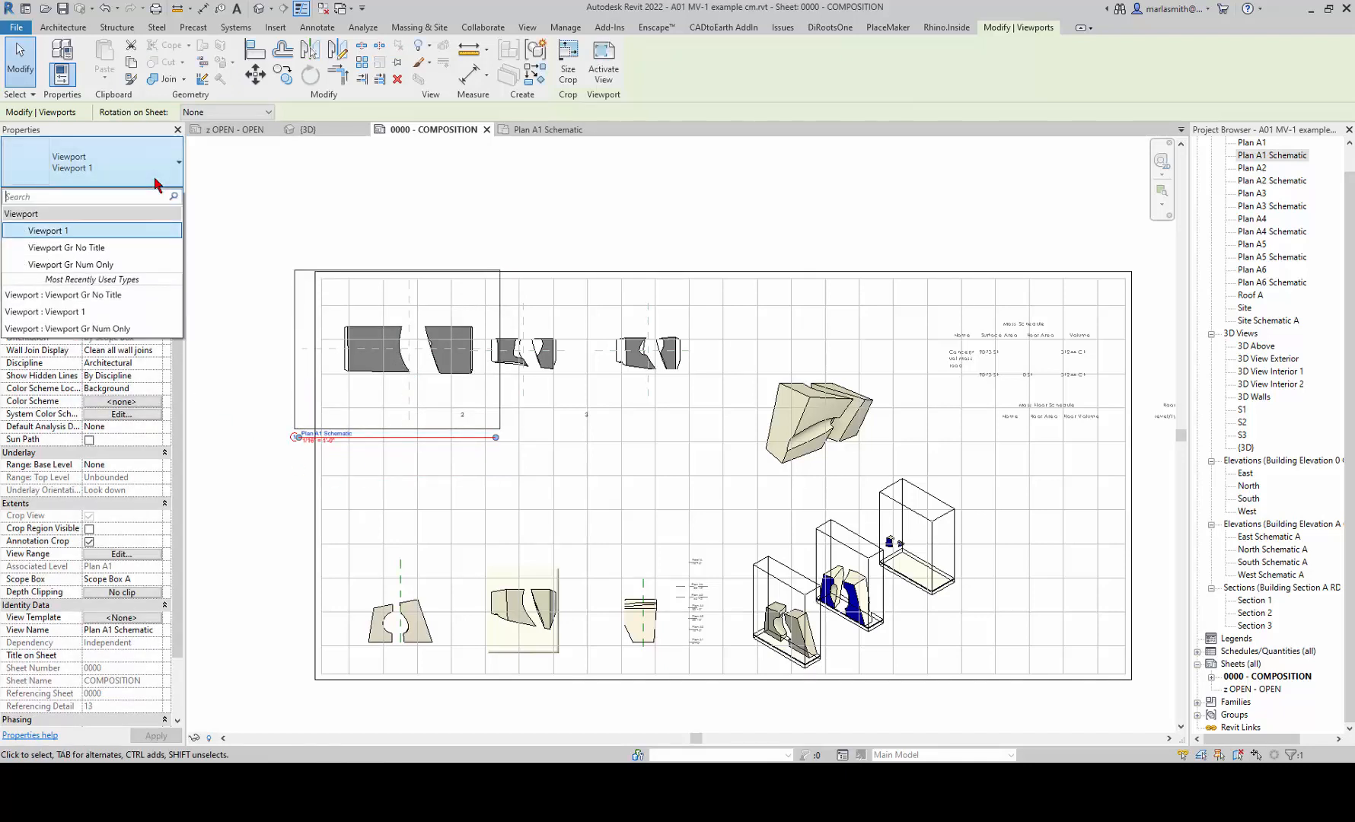
click(125, 265)
click(516, 455)
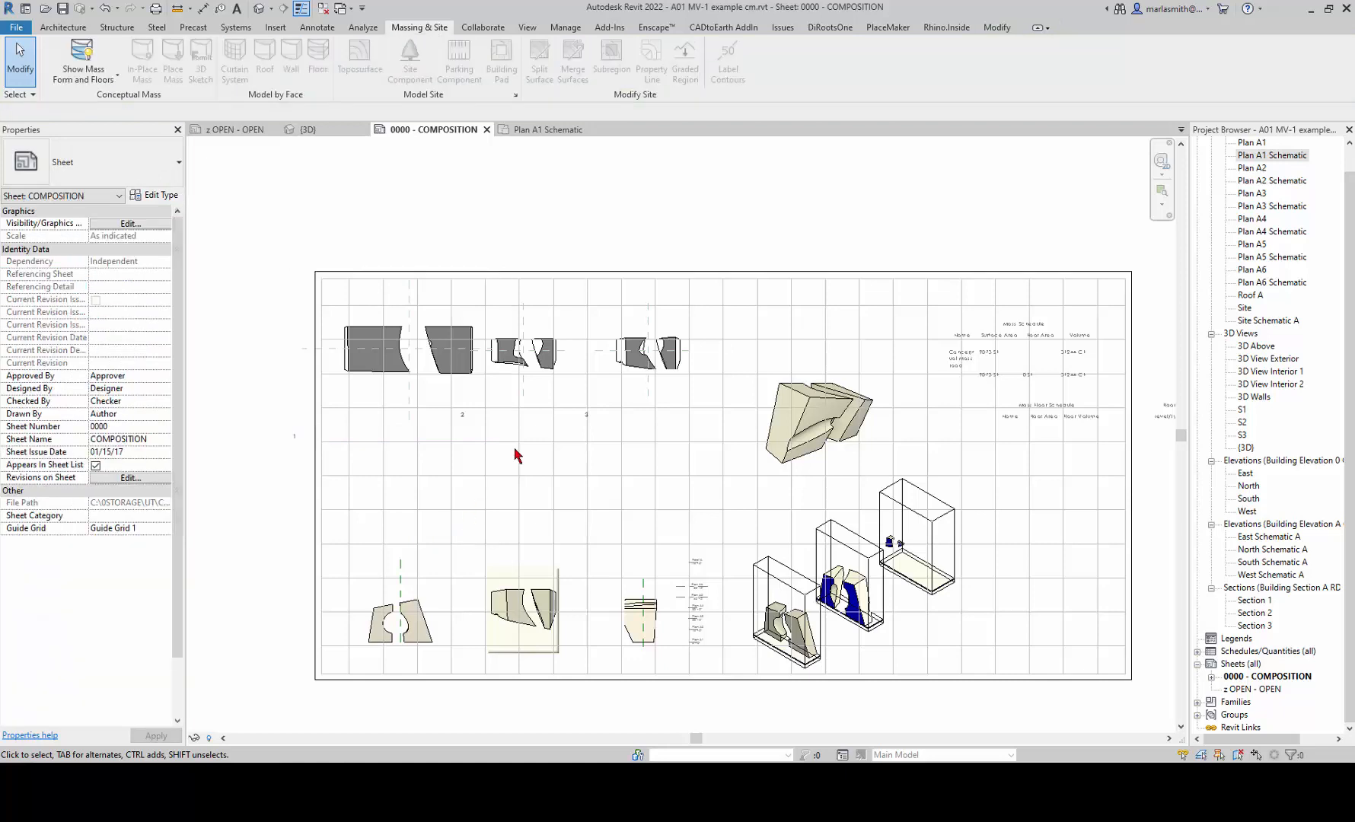
- Delete the Plan A2 Schematic and Plan A3 Schematic viewports from the sheet
click(552, 358)
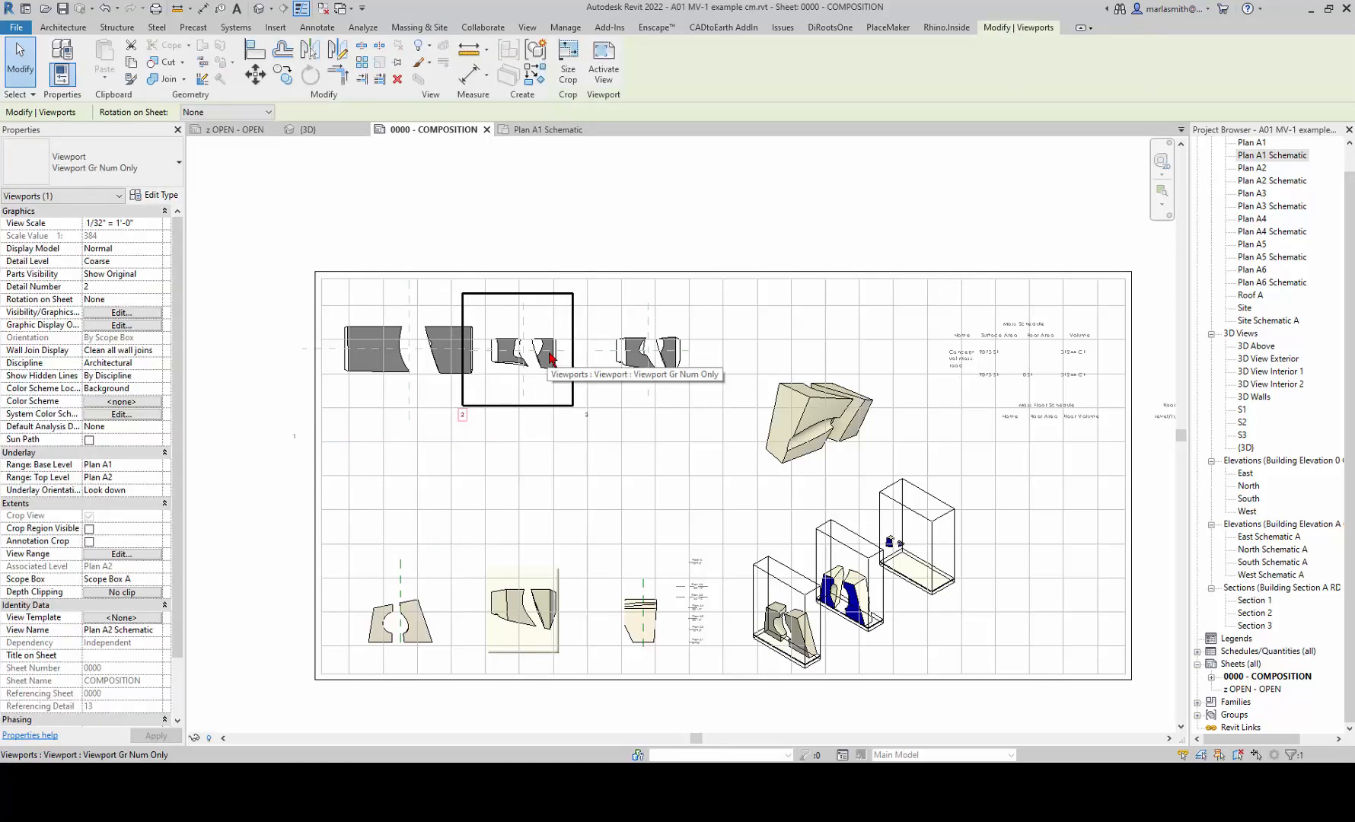
key(Delete)
click(667, 359)
key(Delete)
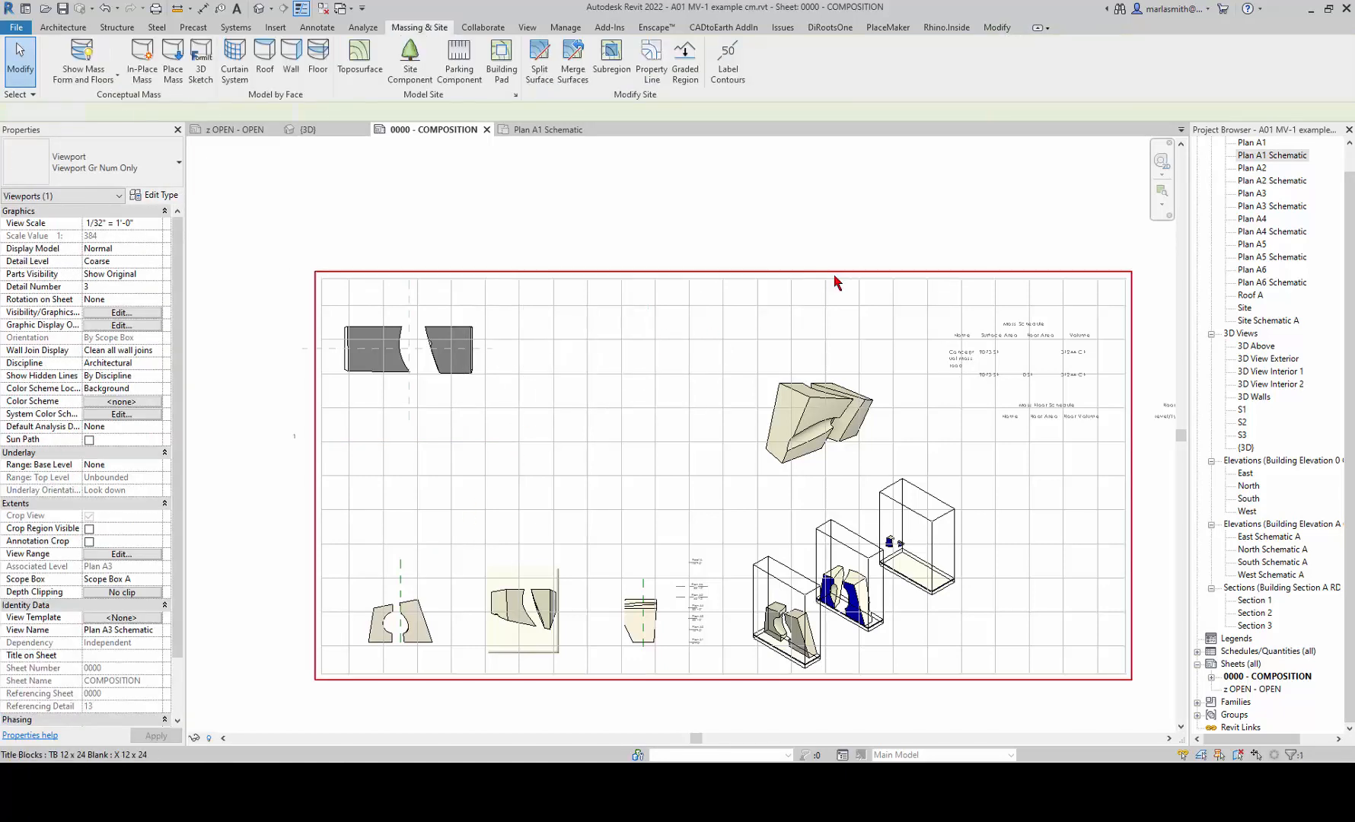
- Create a view template named "Plan new gray" from the Plan A1 Schematic view
click(1281, 158)
right_click(1282, 158)
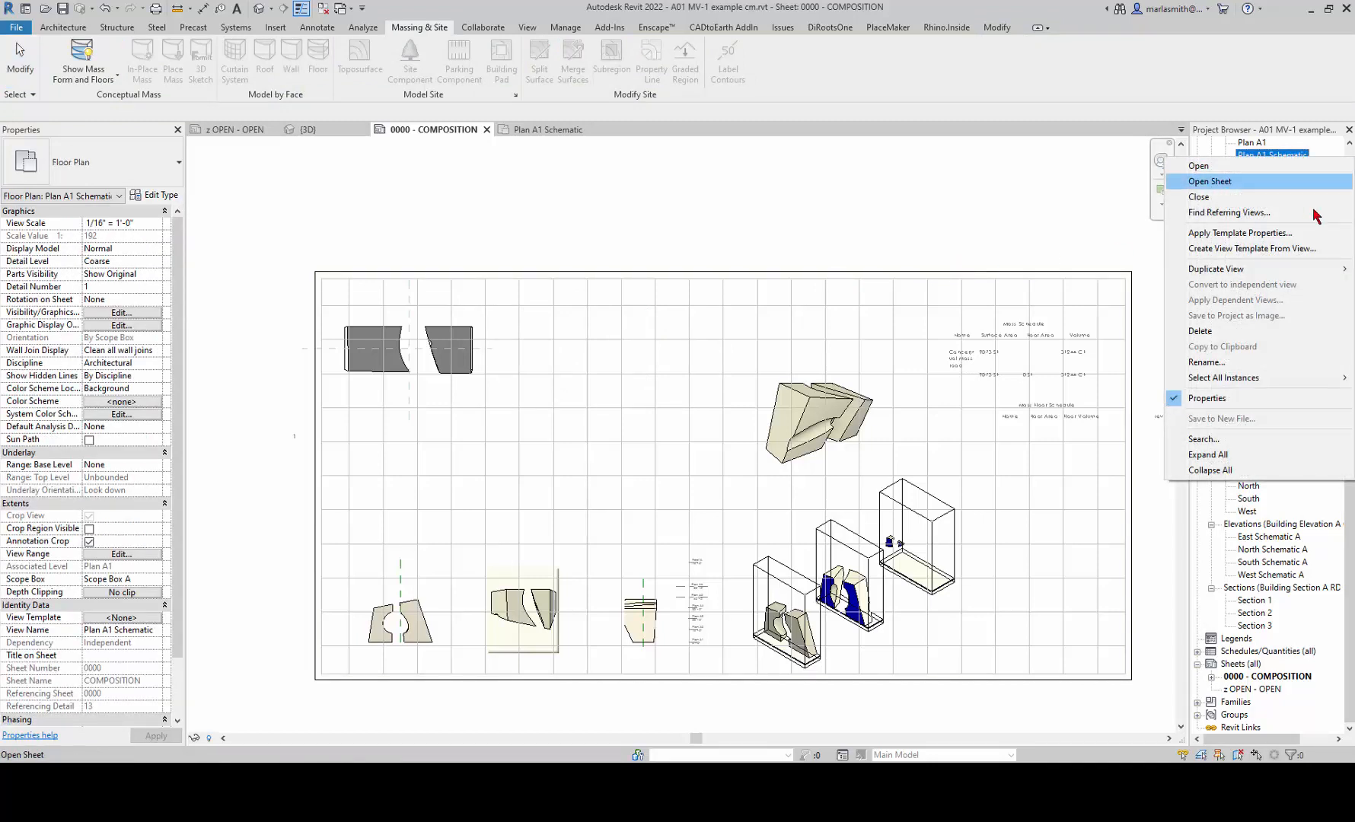
mouse_move(1286, 270)
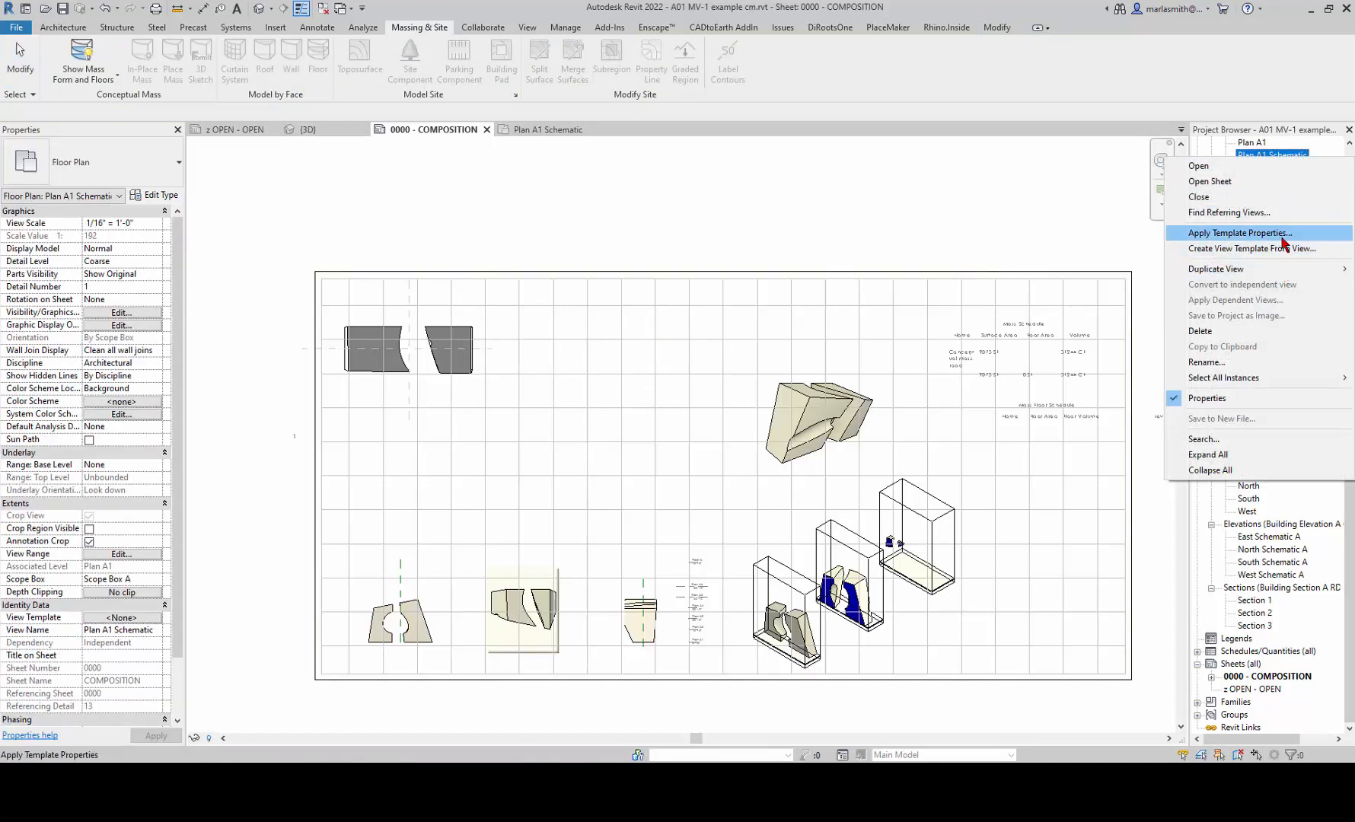
click(1279, 248)
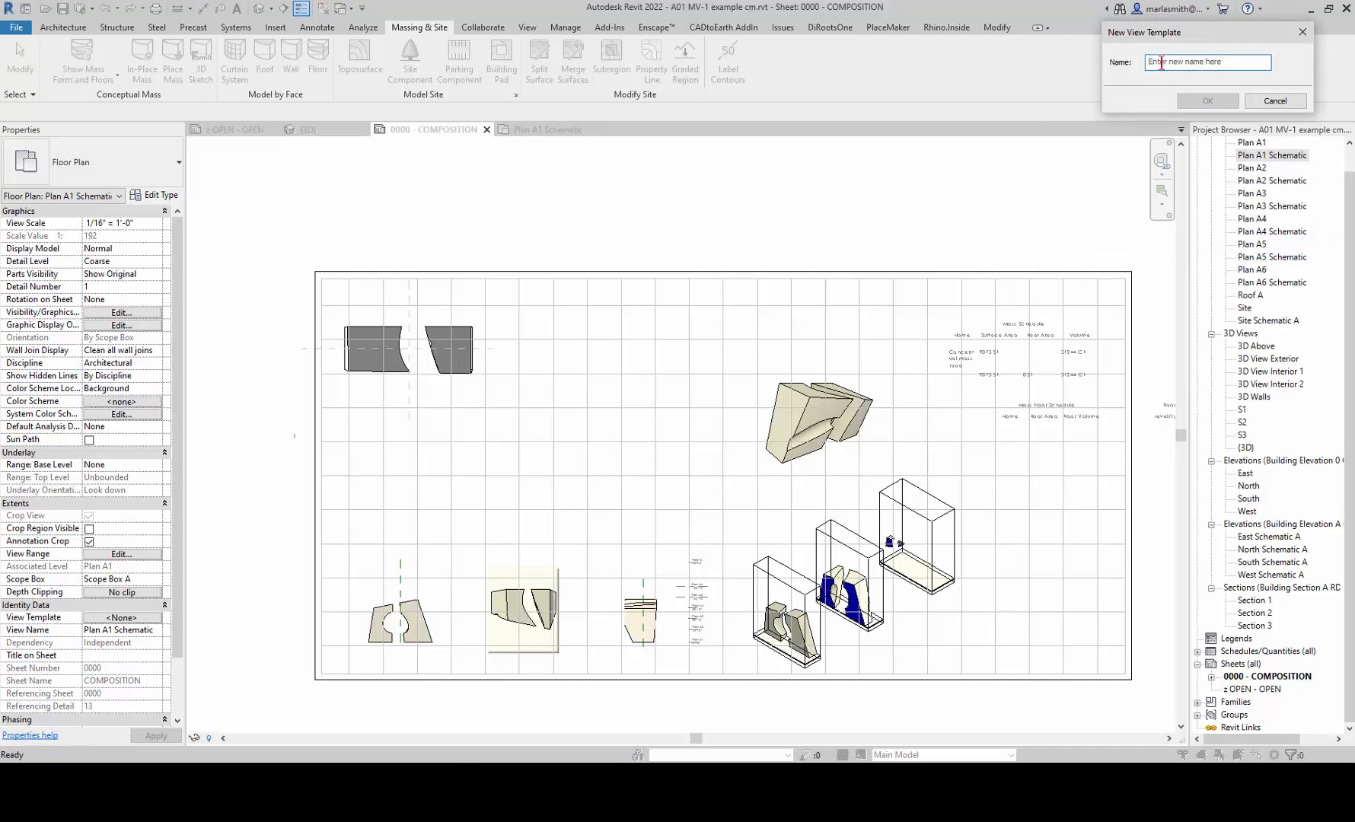
text(Plan new g)
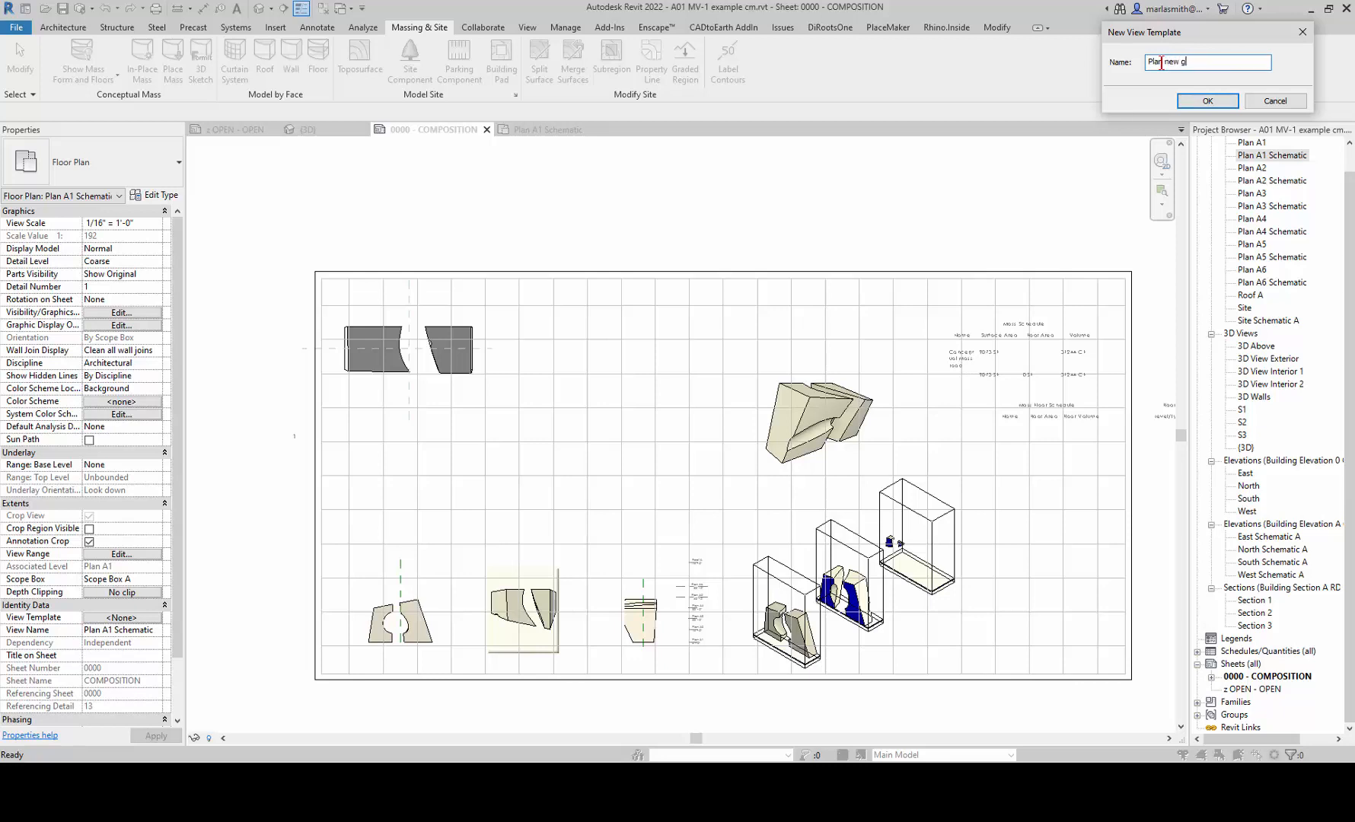
text(ray)
key(Return)
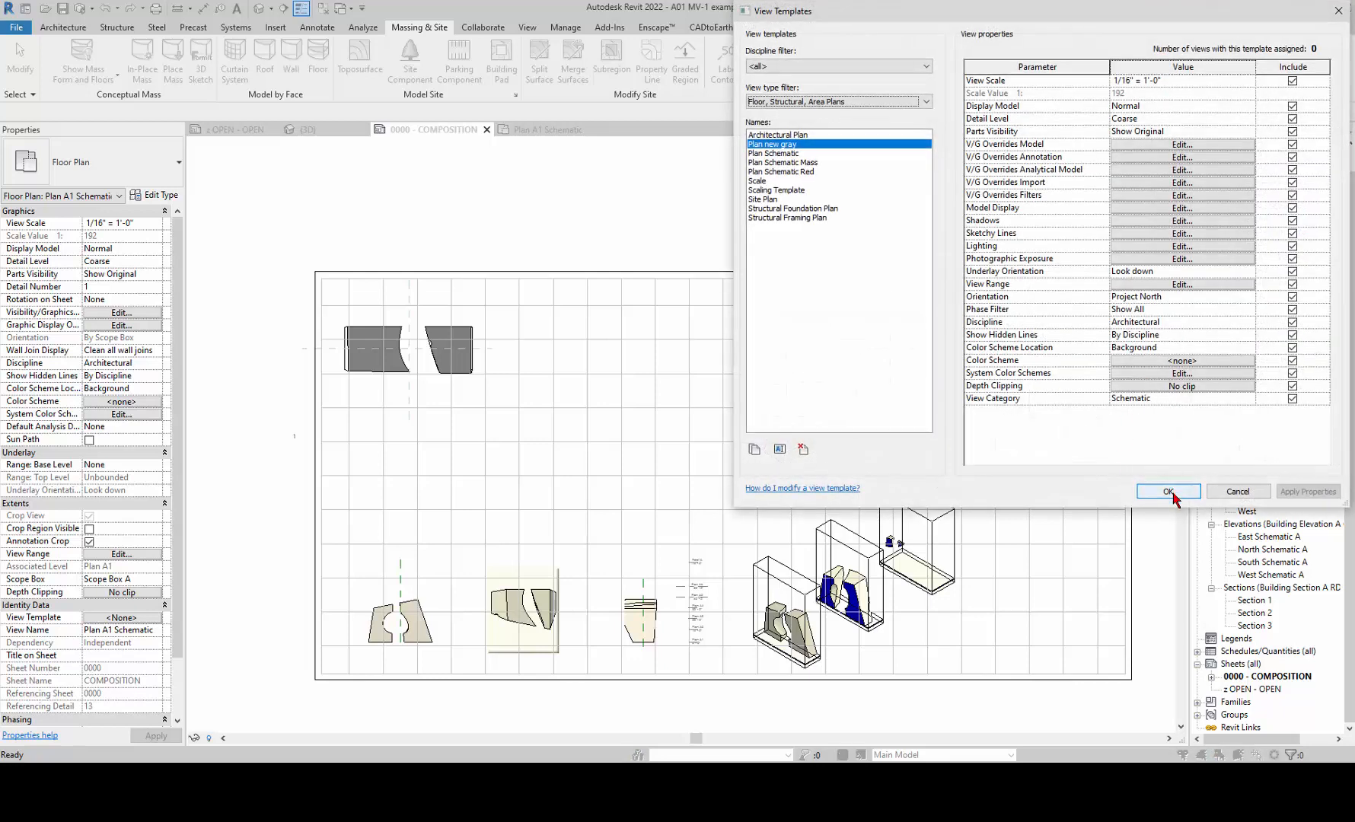
click(1168, 492)
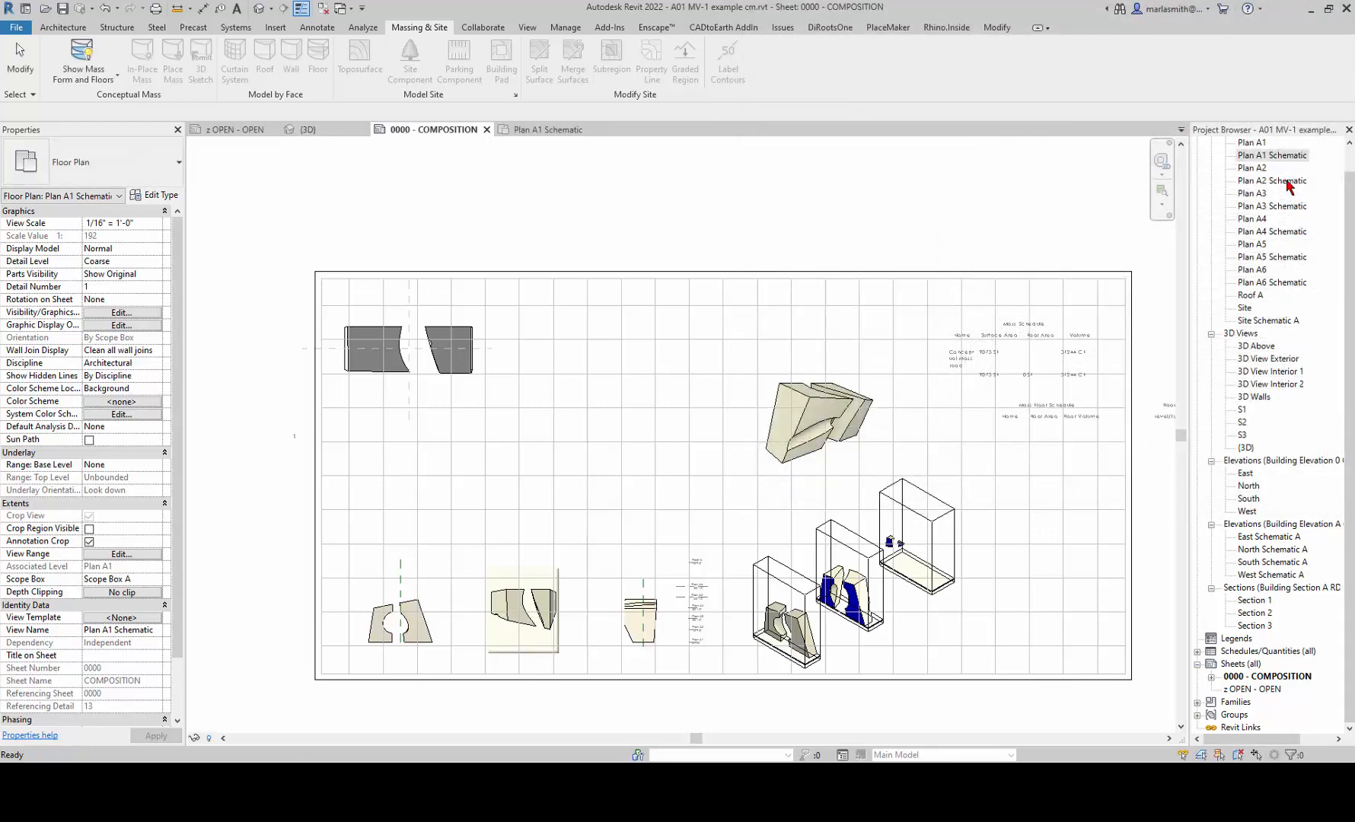
- Apply the Architectural Plan view template to the Plan A2 Schematic and Plan A3 Schematic views
click(1286, 182)
ctrl+click(1284, 207)
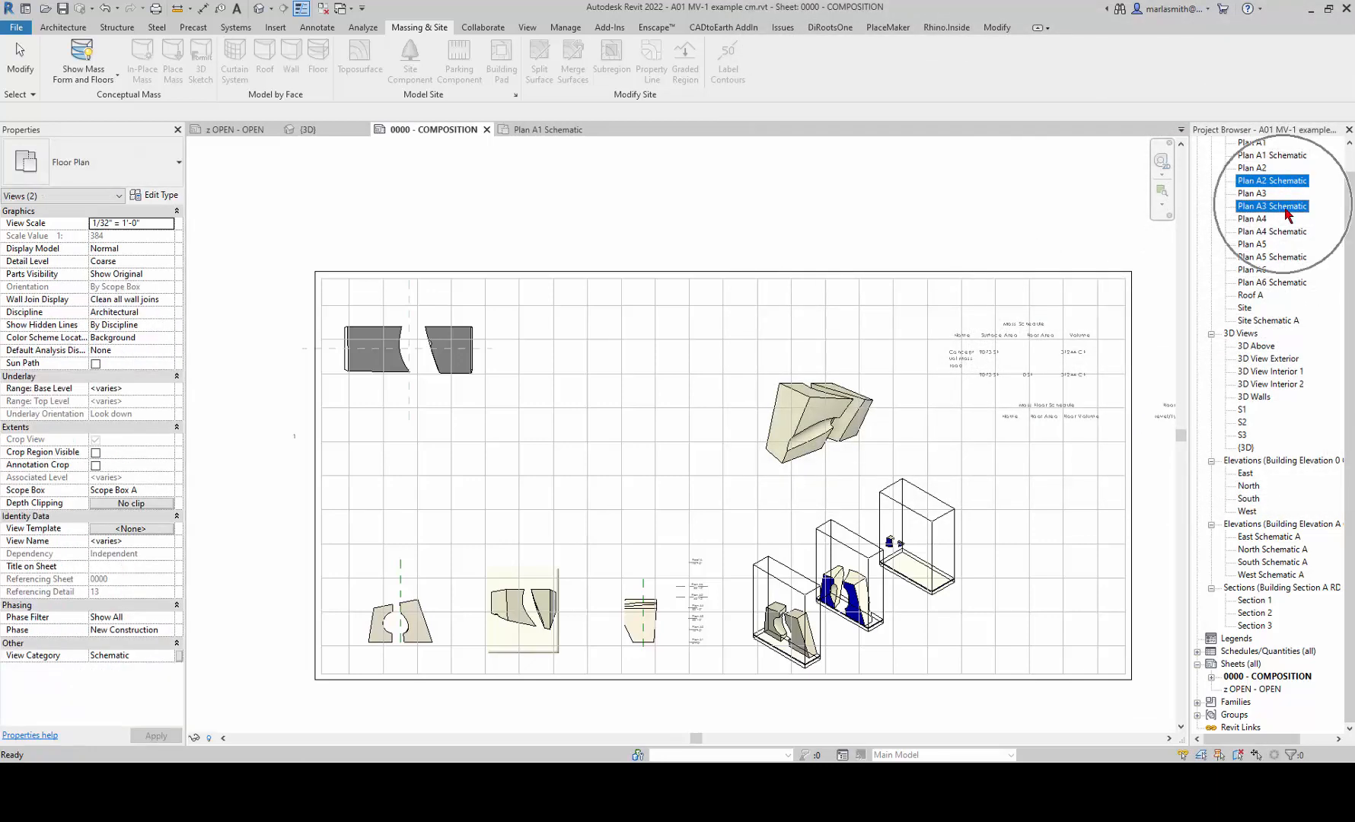
right_click(1283, 205)
click(1283, 216)
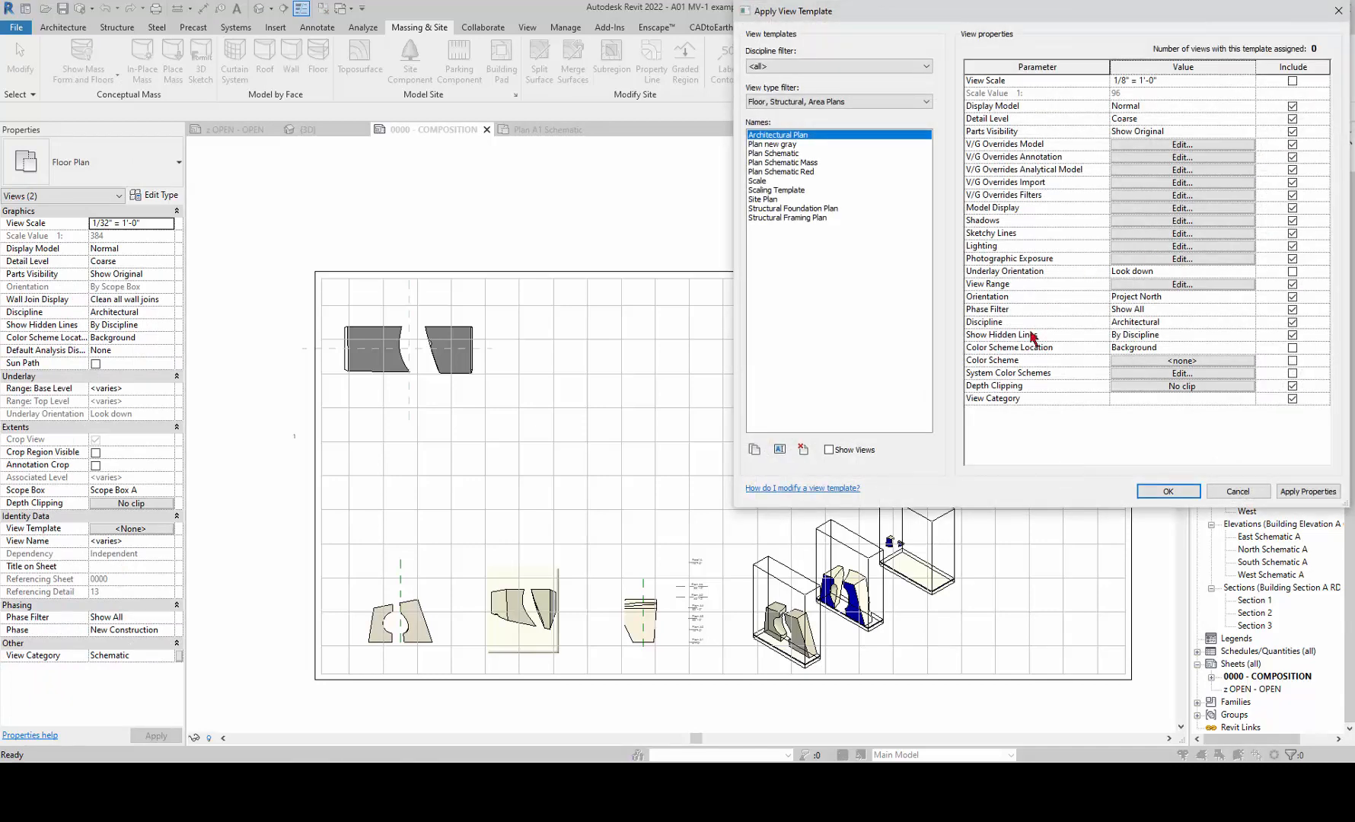
click(1168, 492)
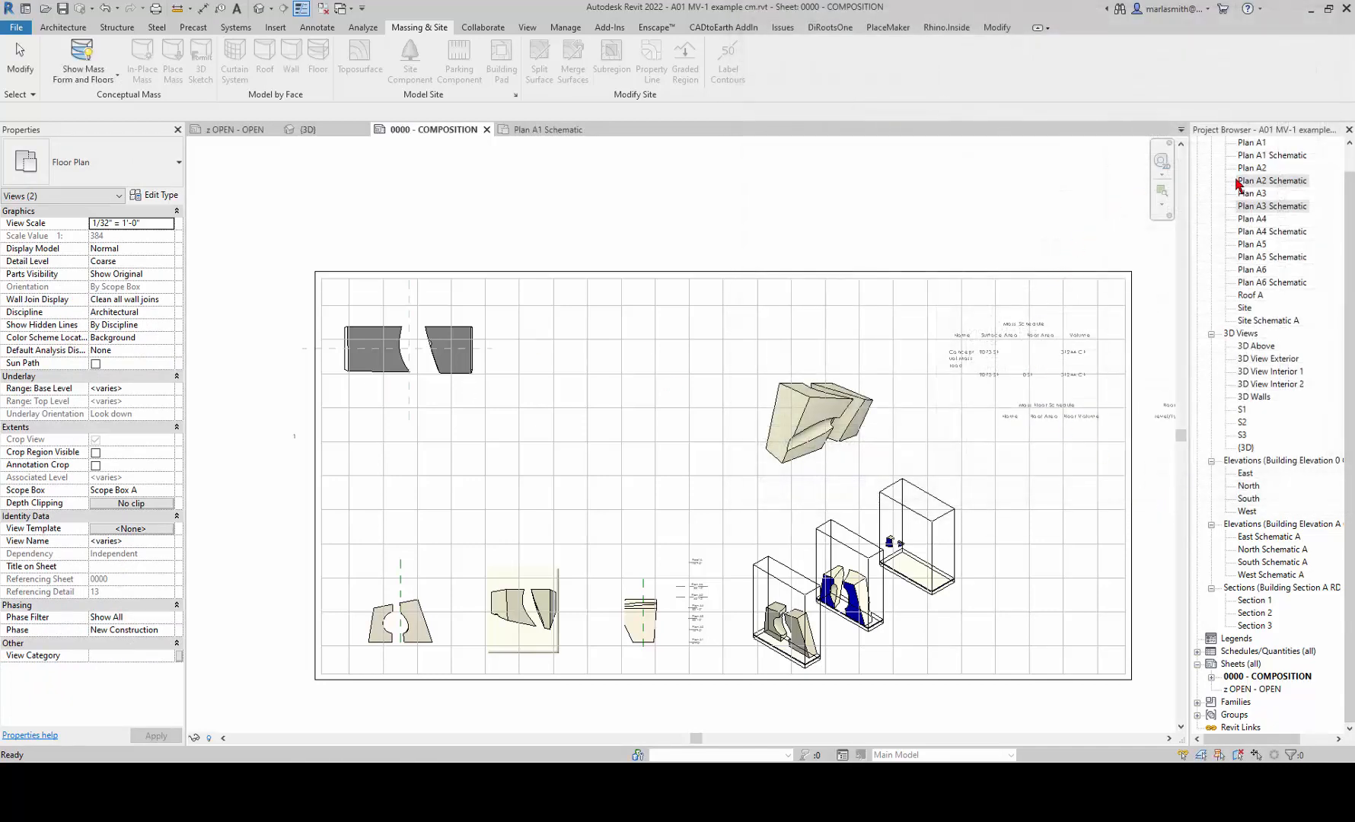
- Try placing the Plan A2 Schematic view beside Plan A1 Schematic on the COMPOSITION sheet, then undo the placement
click(1260, 186)
drag(1264, 182, 641, 351)
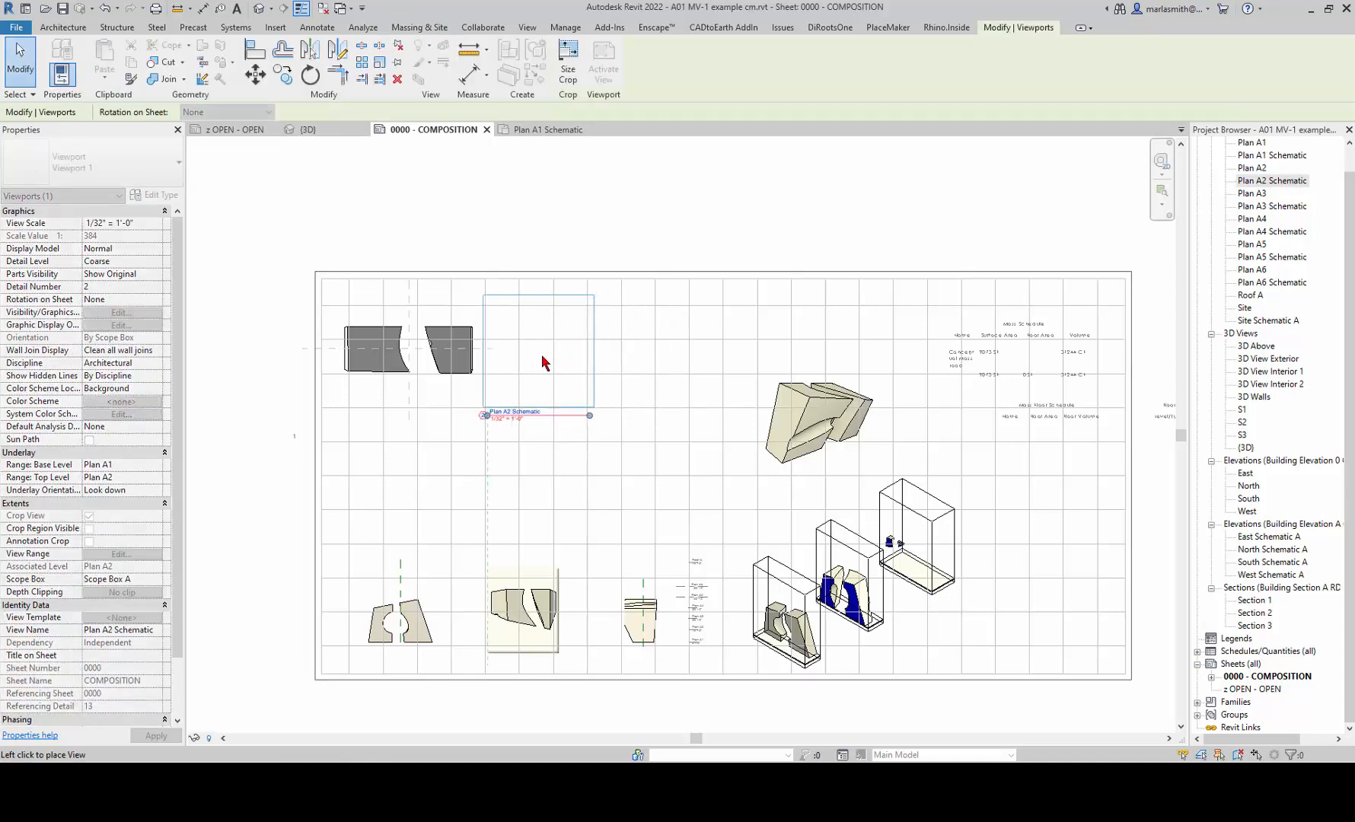
click(538, 363)
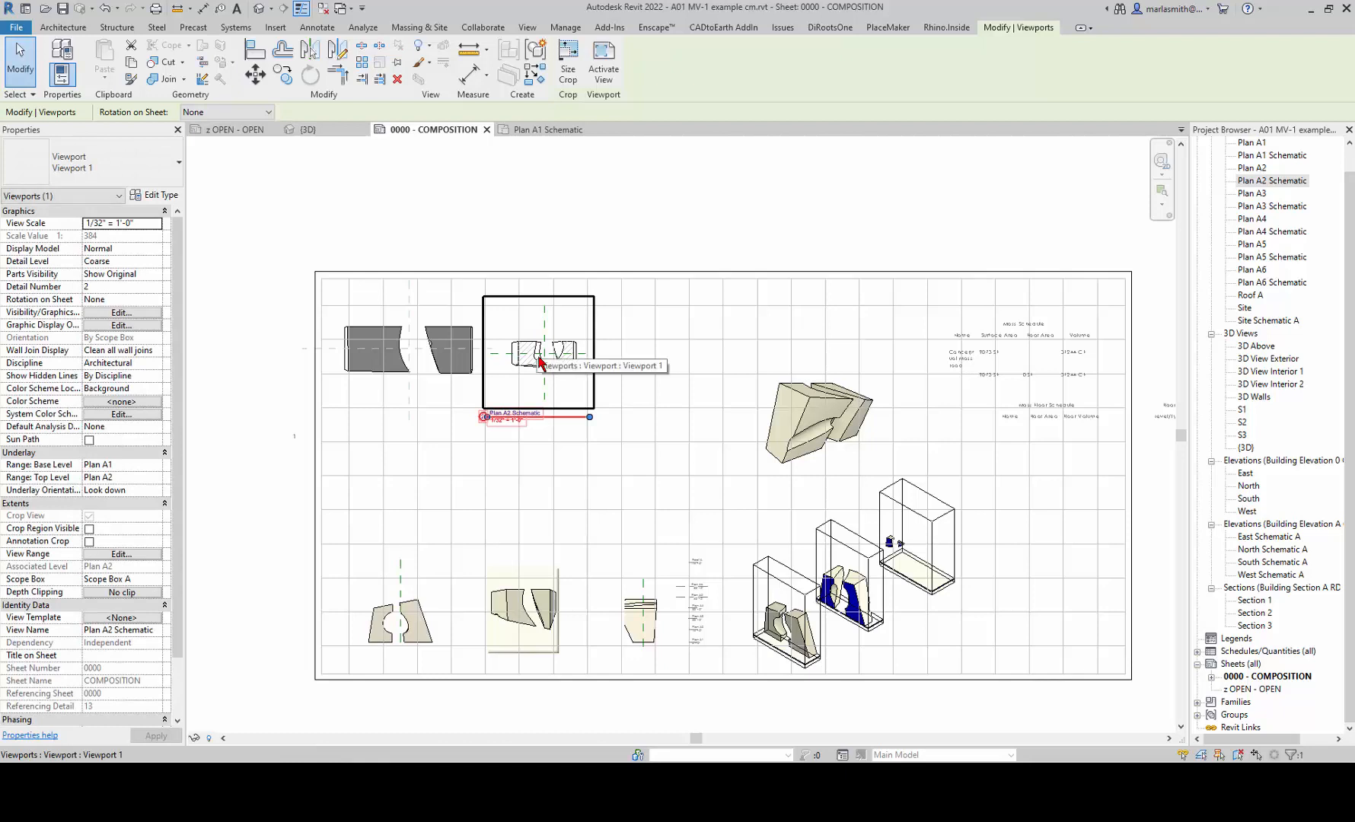
key(ctrl+z)
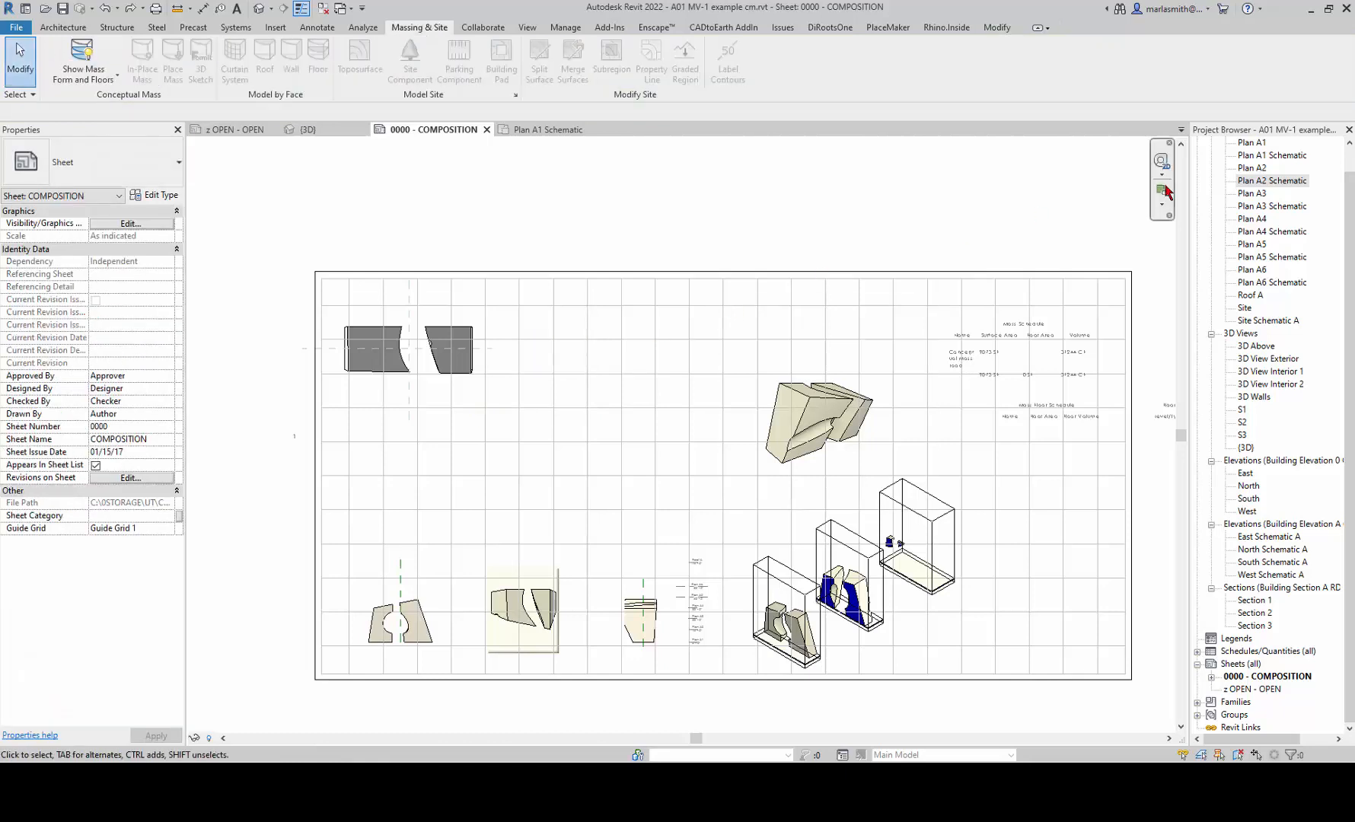
- Apply the "Plan new gray" view template to the Plan A2 Schematic and Plan A3 Schematic views
click(1270, 181)
ctrl+click(1281, 207)
right_click(1281, 208)
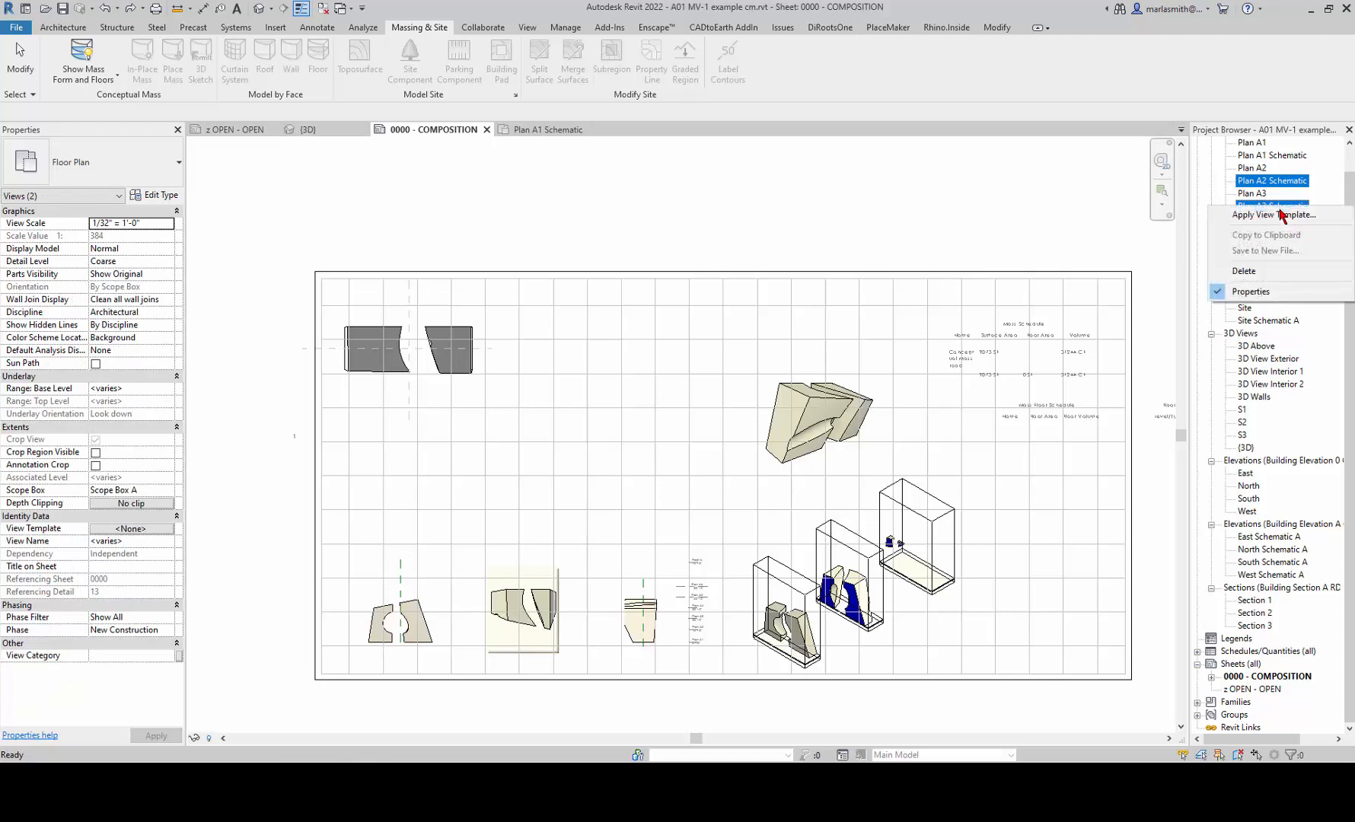
click(1278, 219)
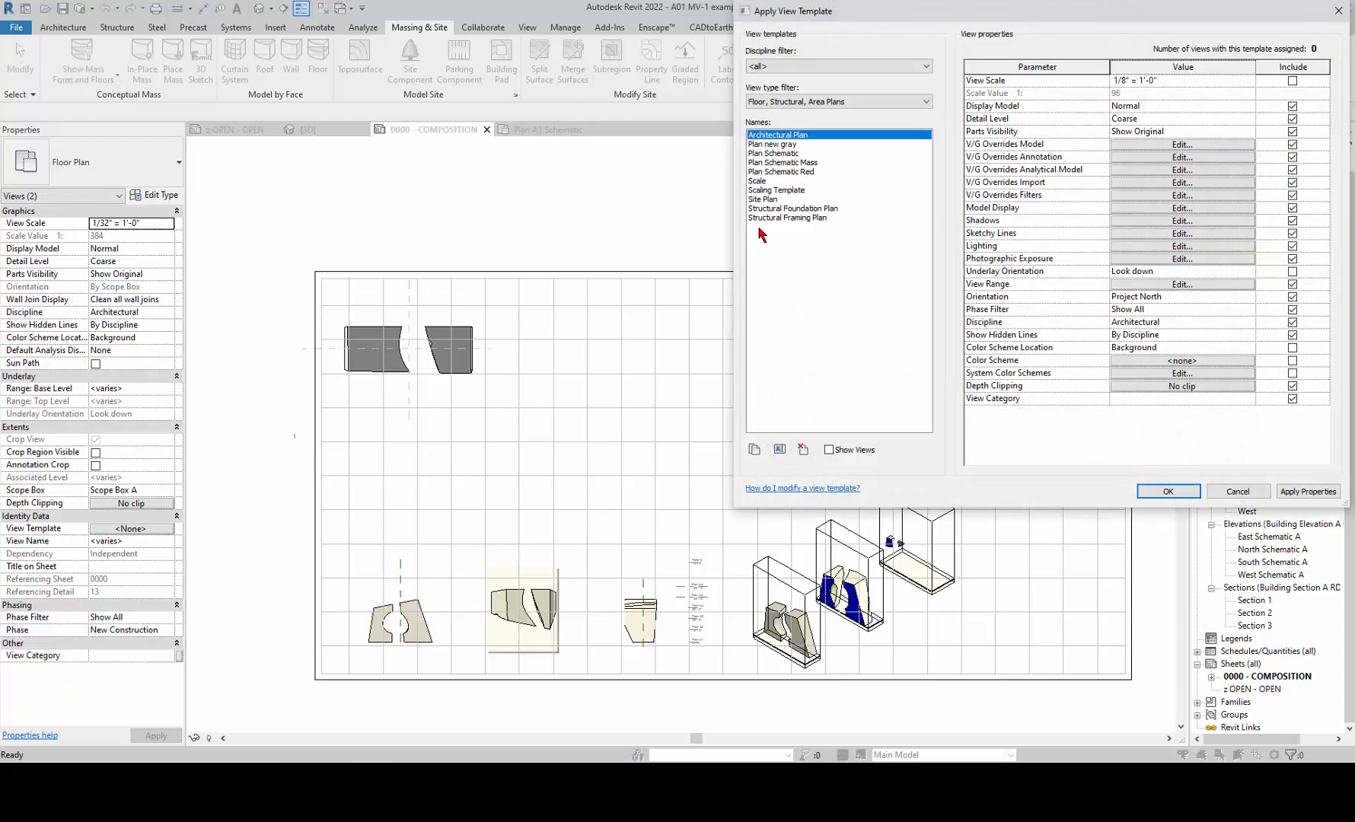
click(776, 145)
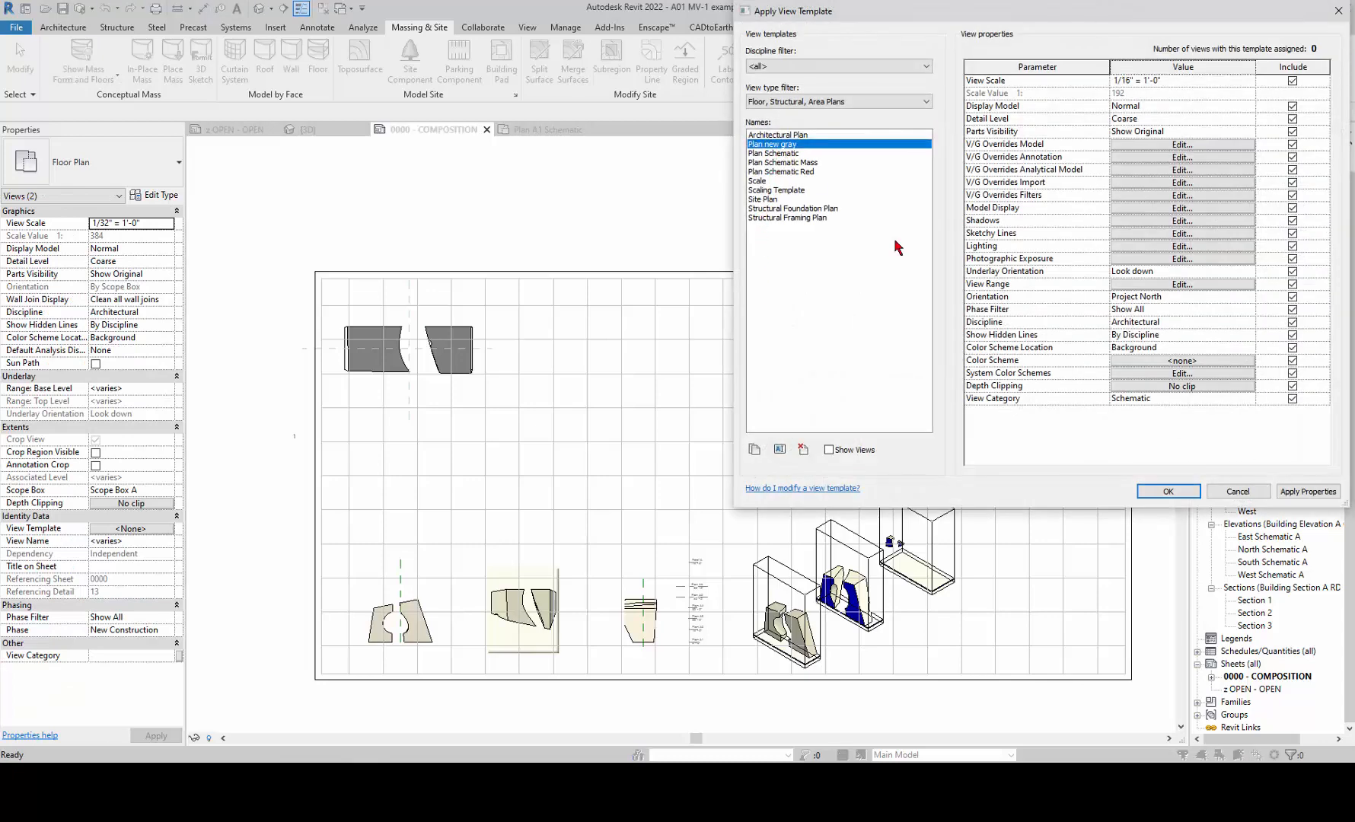
click(1170, 493)
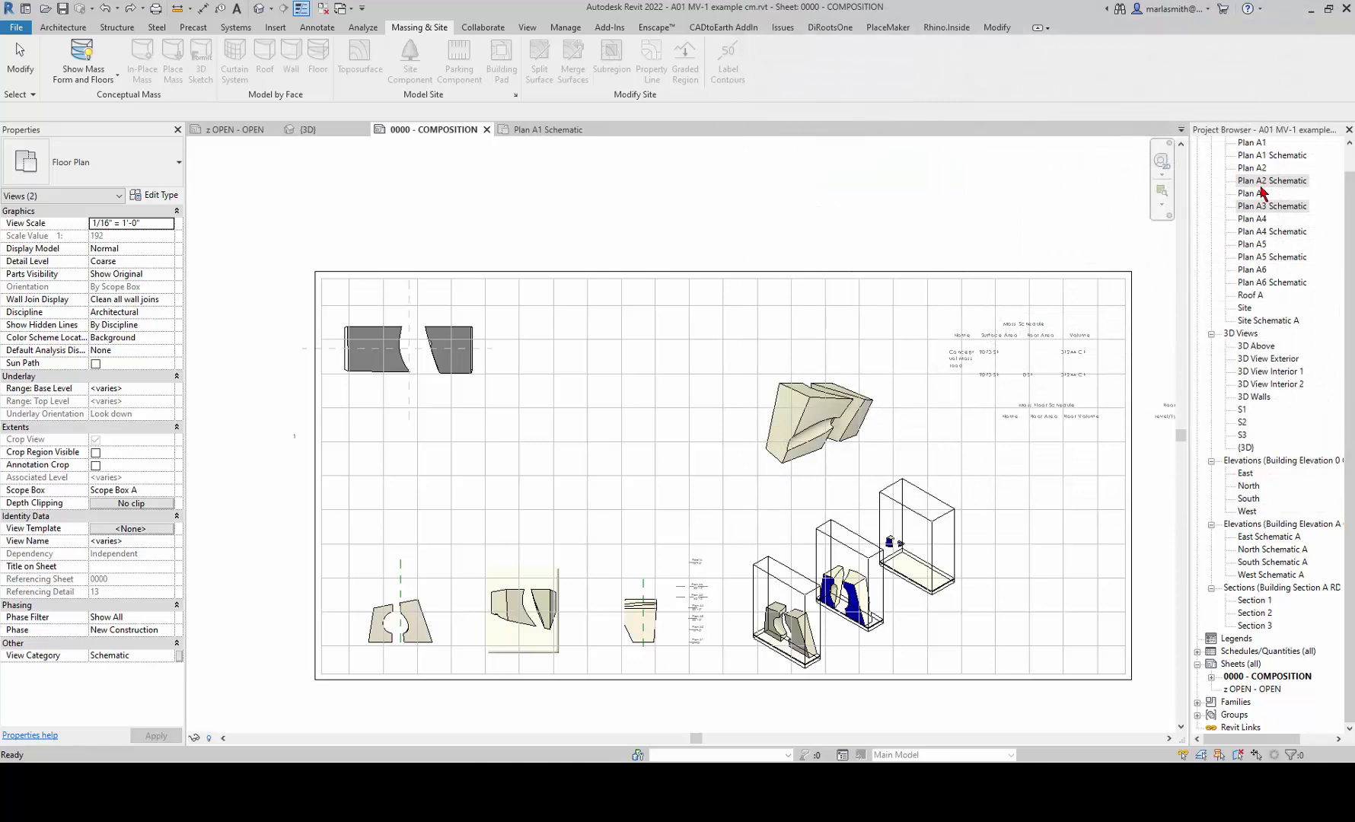
- Place Plan A2 Schematic beside the first plan, aligned with it, and change its viewport type to Viewport Gr Num Only
drag(1261, 185, 532, 356)
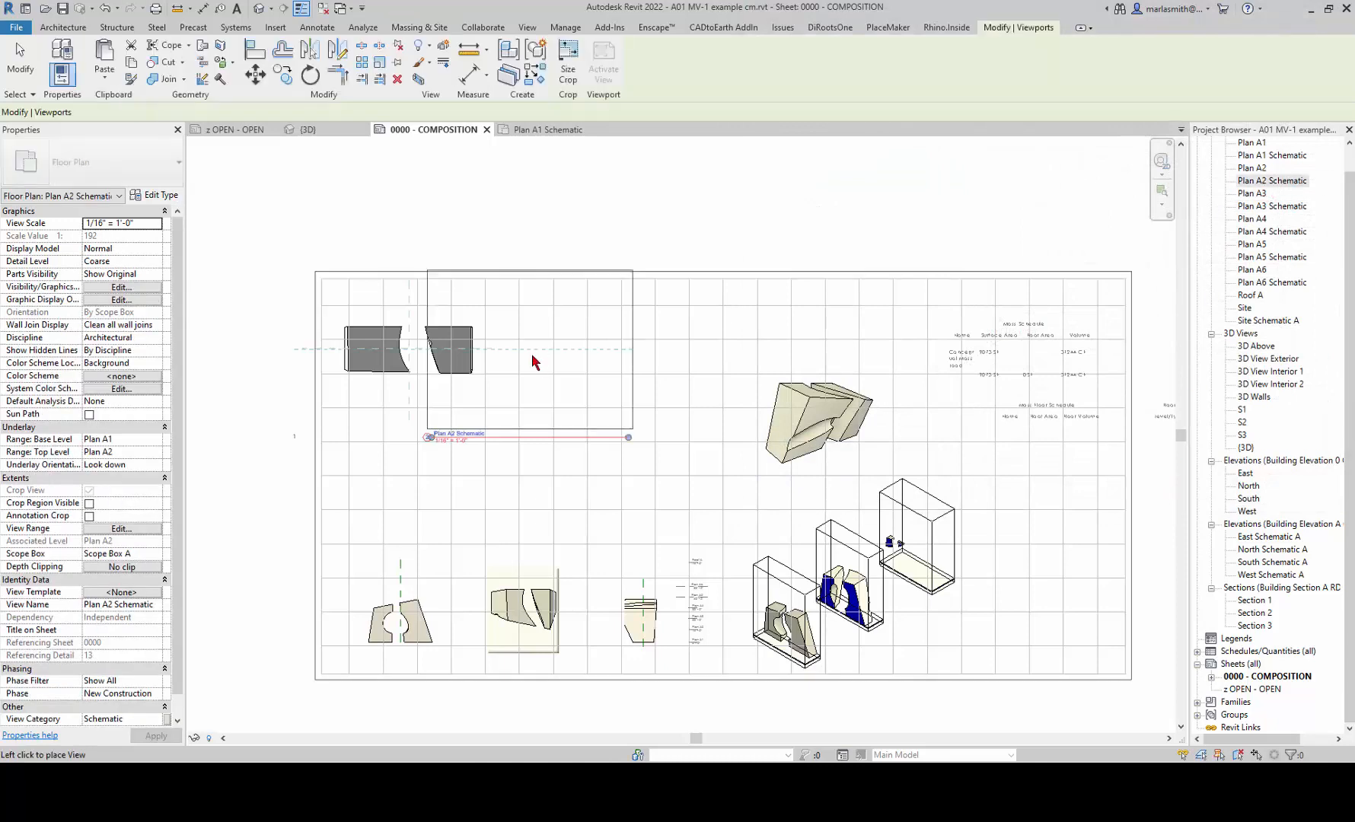
click(583, 364)
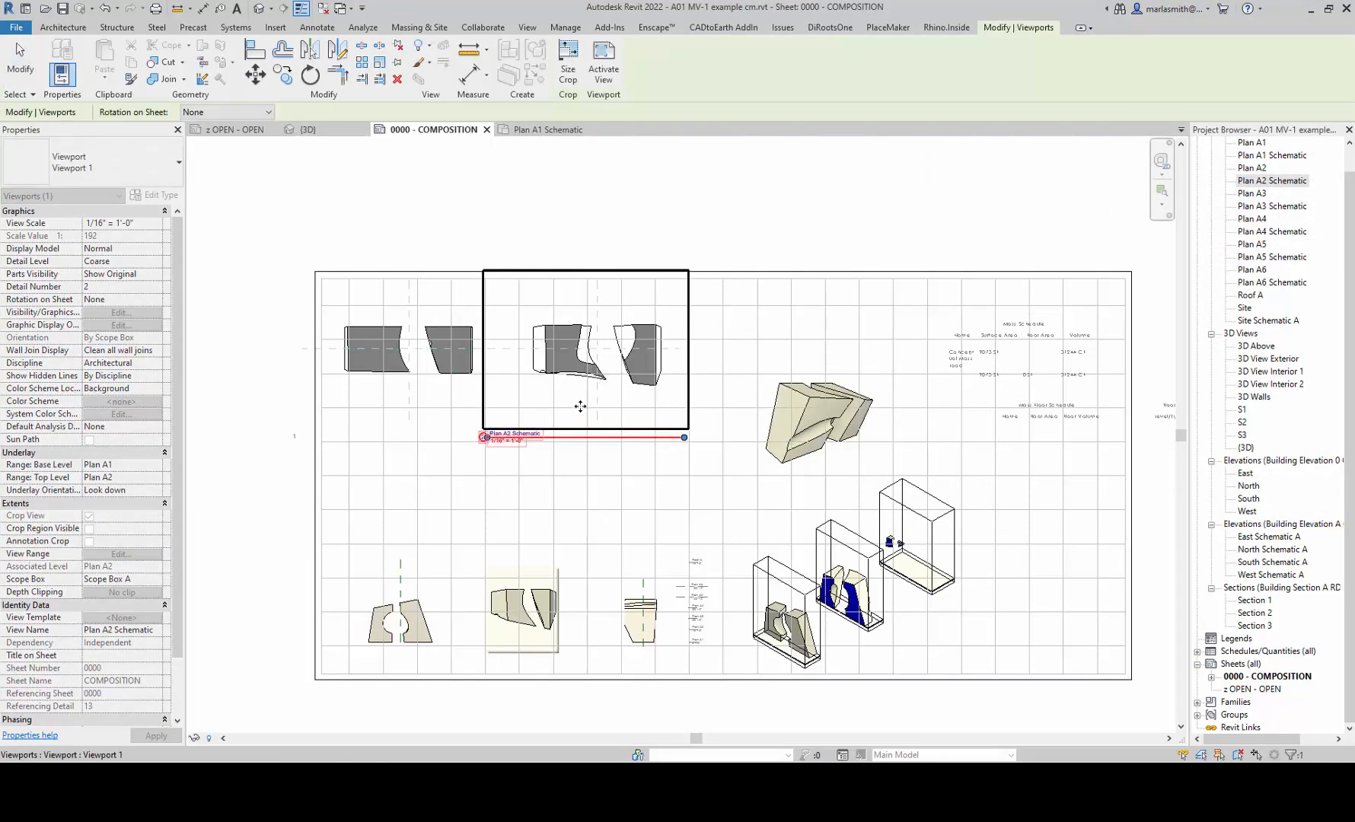
click(114, 164)
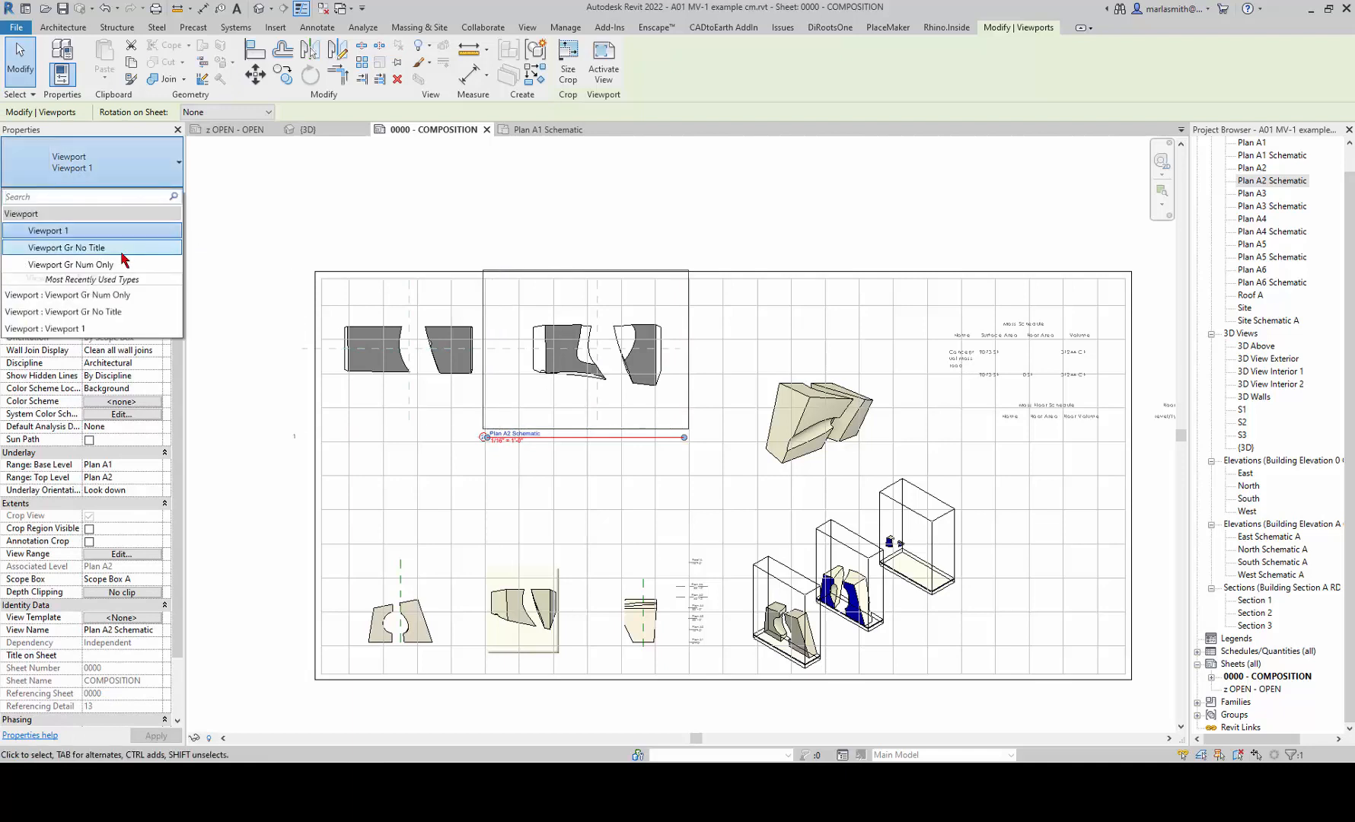
click(117, 267)
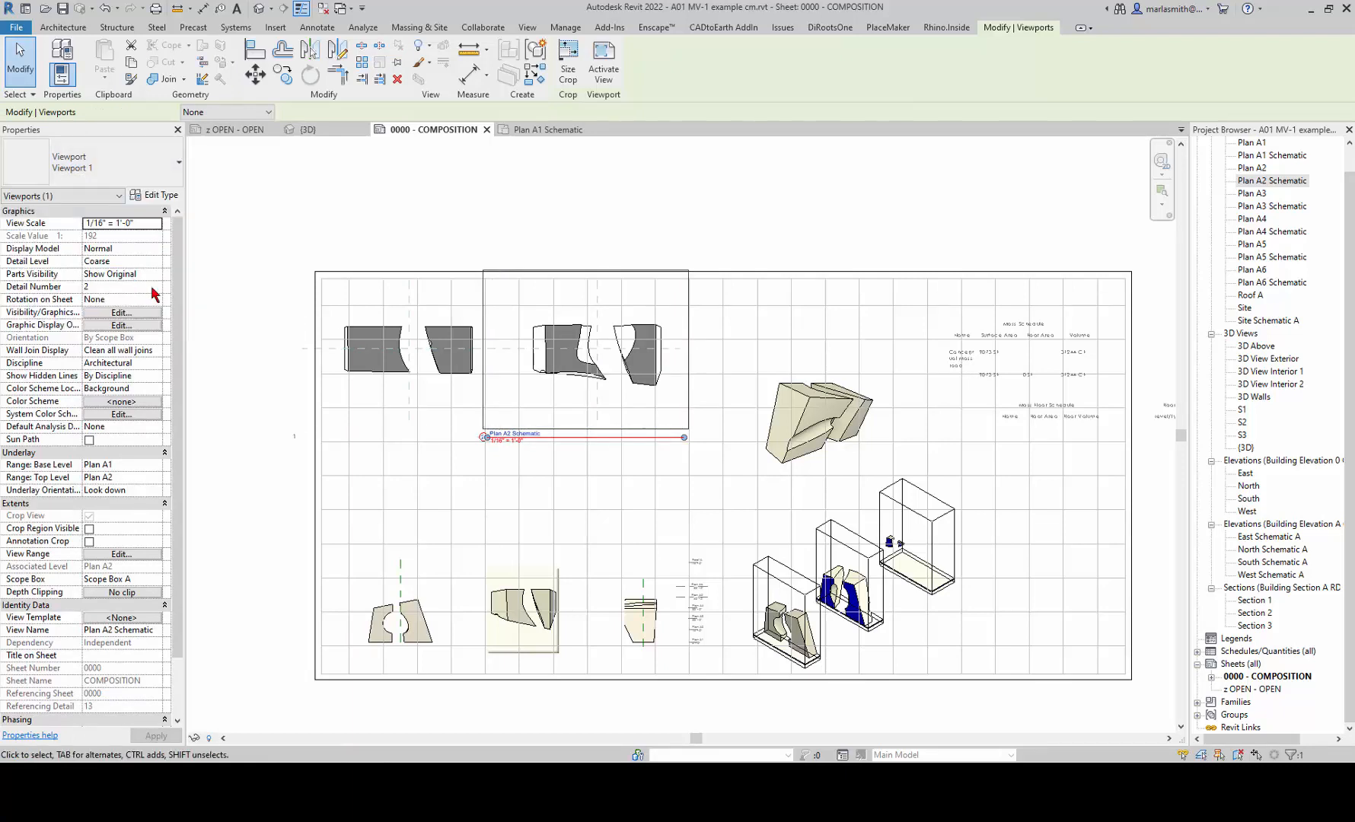
click(553, 501)
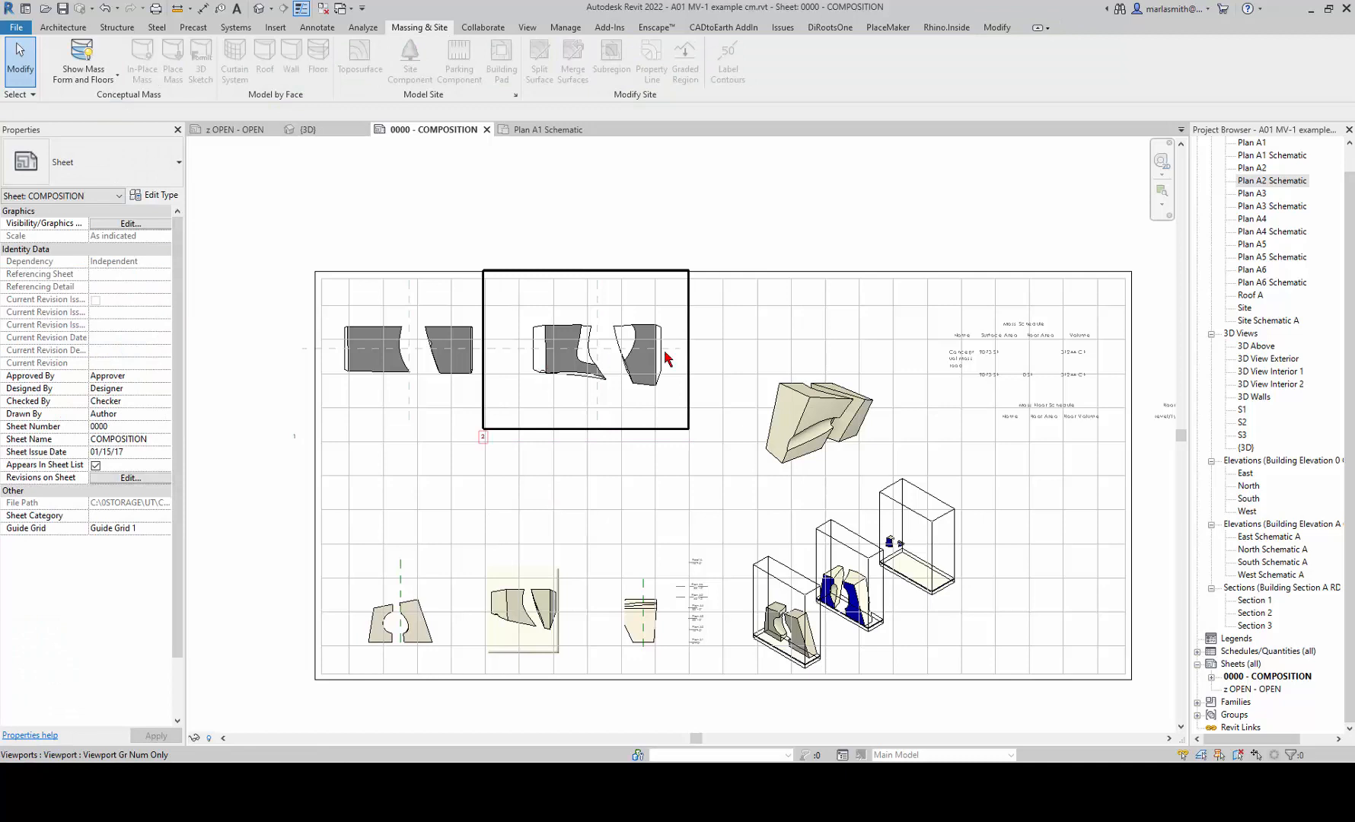
- Move the number titles of the Plan A1 and Plan A2 Schematic viewports to just below the lower-left corners of their drawings
click(297, 440)
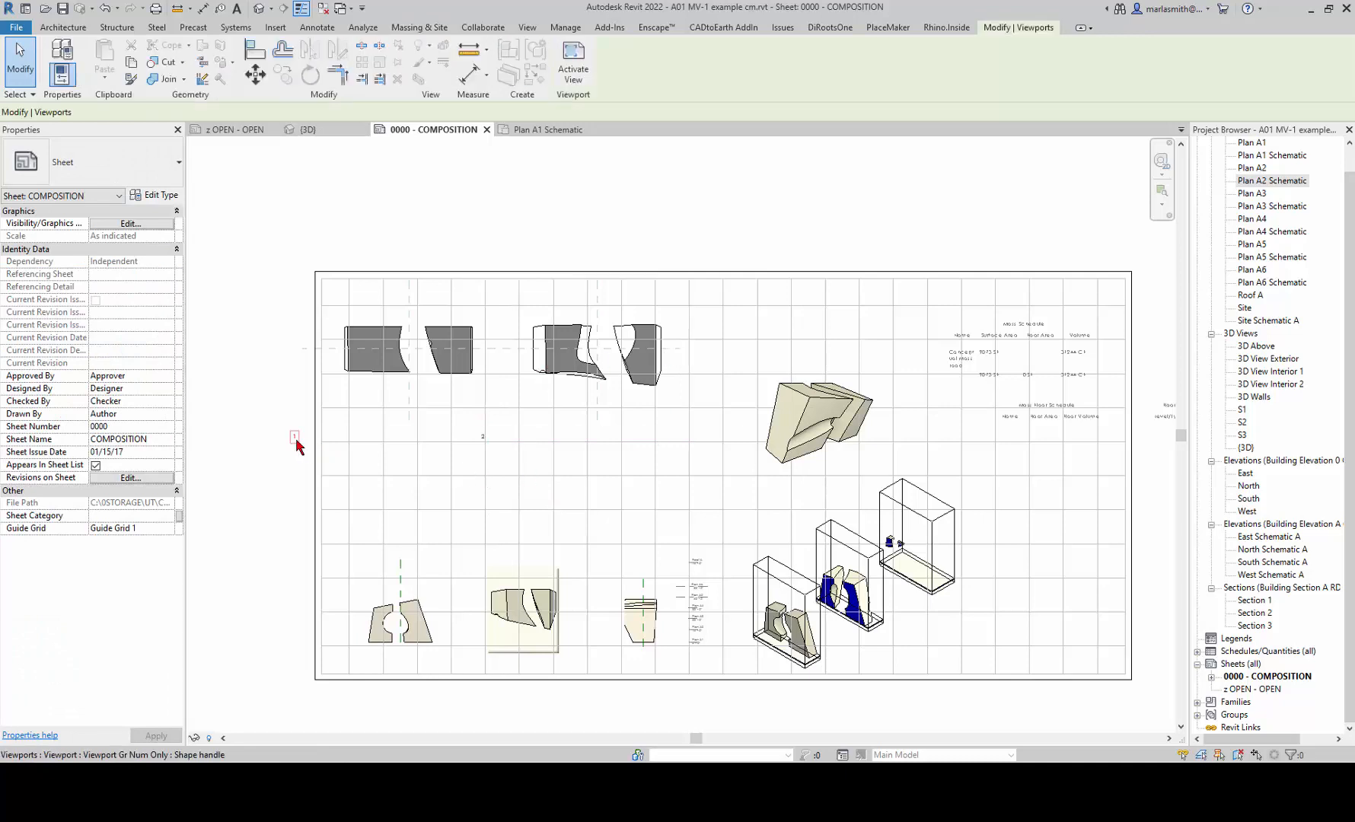
drag(348, 437, 354, 396)
click(472, 436)
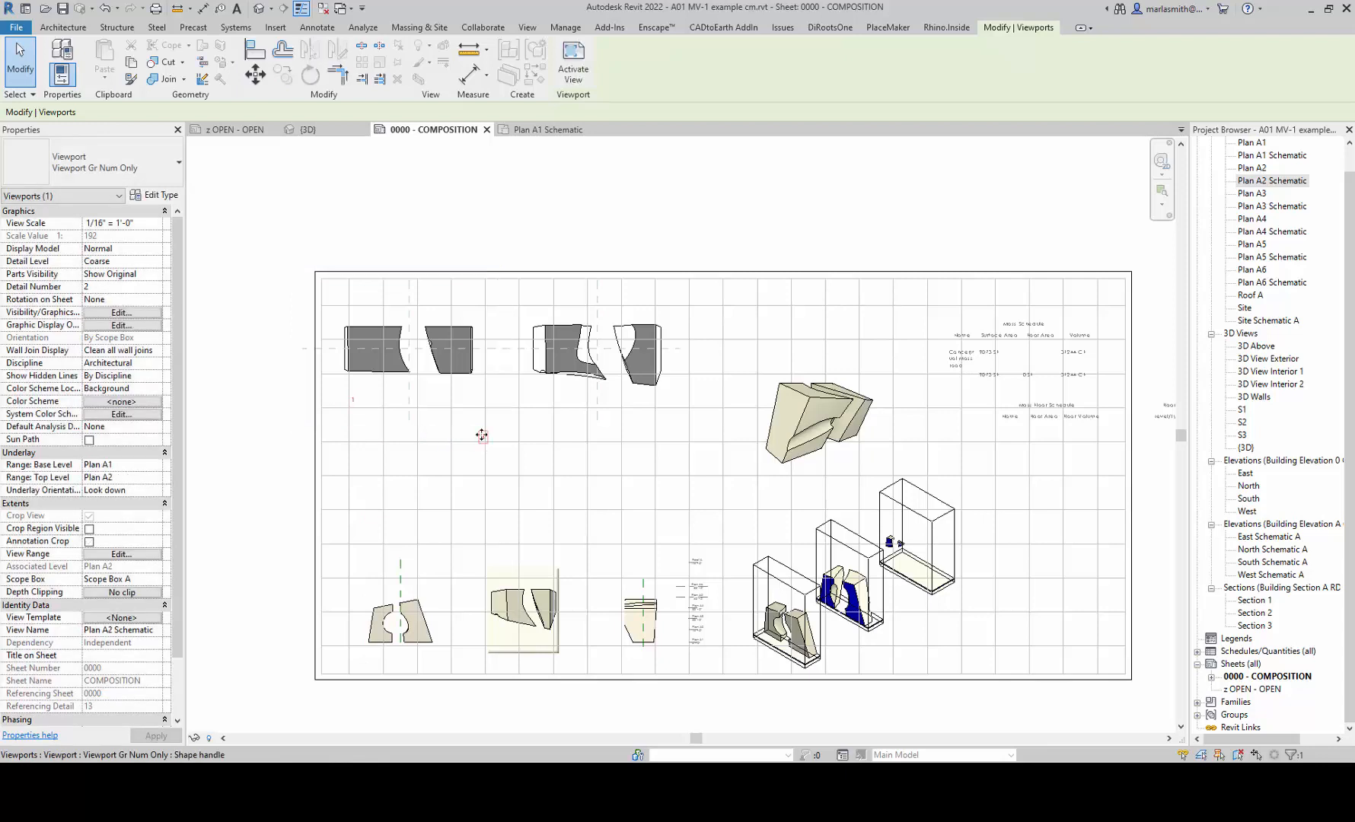
drag(478, 432, 529, 396)
click(538, 483)
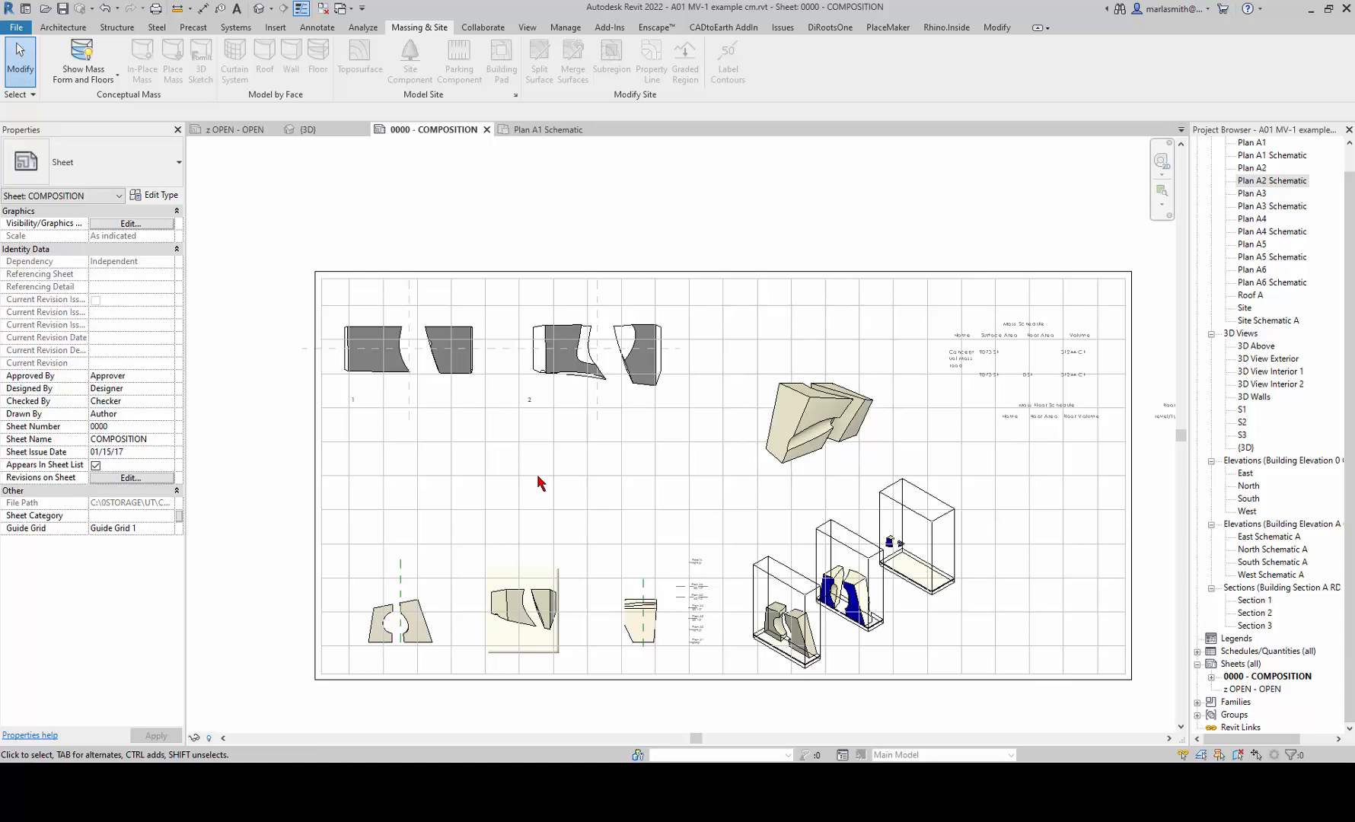
- Undo the scale, template and viewport changes back to the original COMPOSITION layout with the 1/32" = 1'-0" plans
key(ctrl+z)
key(ctrl+z)
key(ctrl+z)
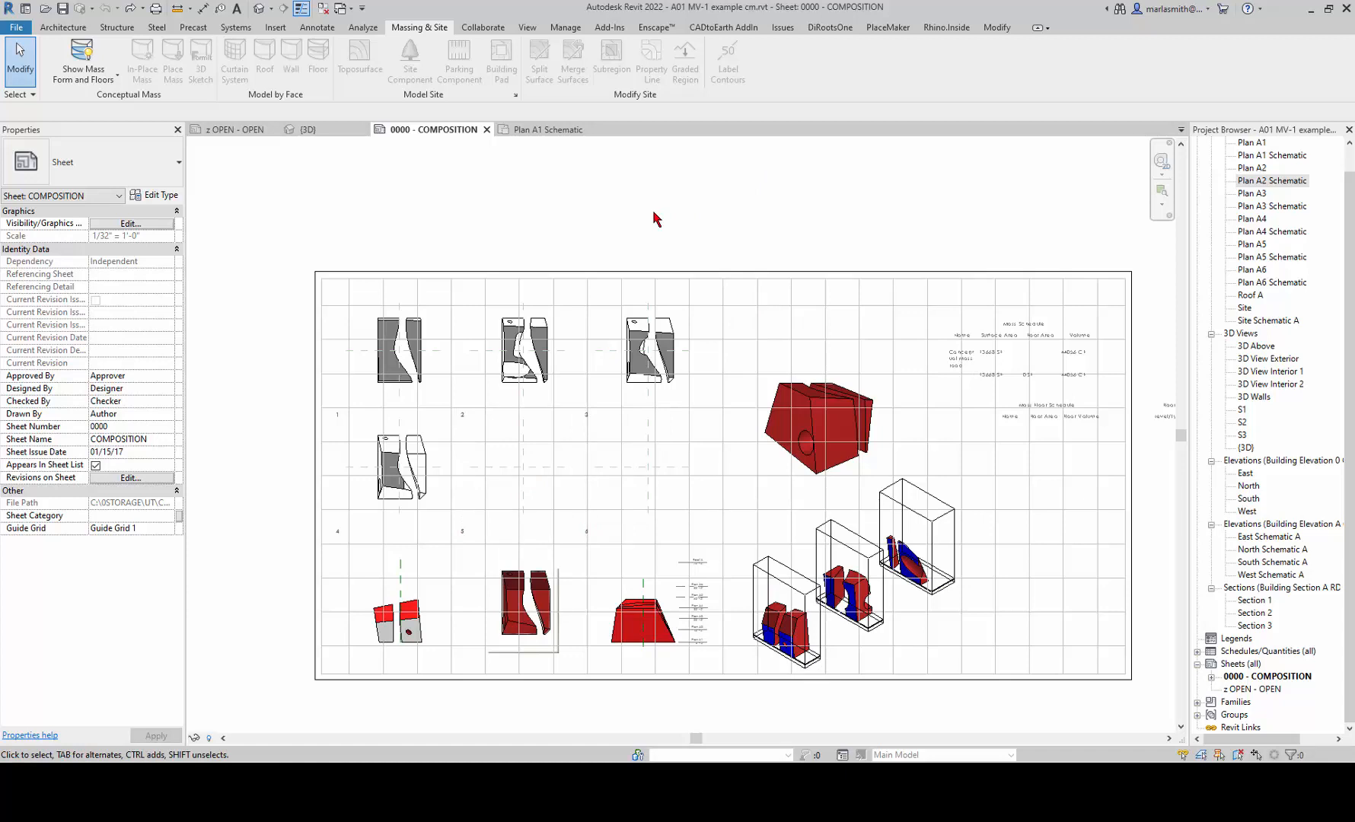
- Create a new sheet with the TB 12 x 24 Blank : X 12 x 24 titleblock and assign Guide Grid 1 to it
right_click(1246, 664)
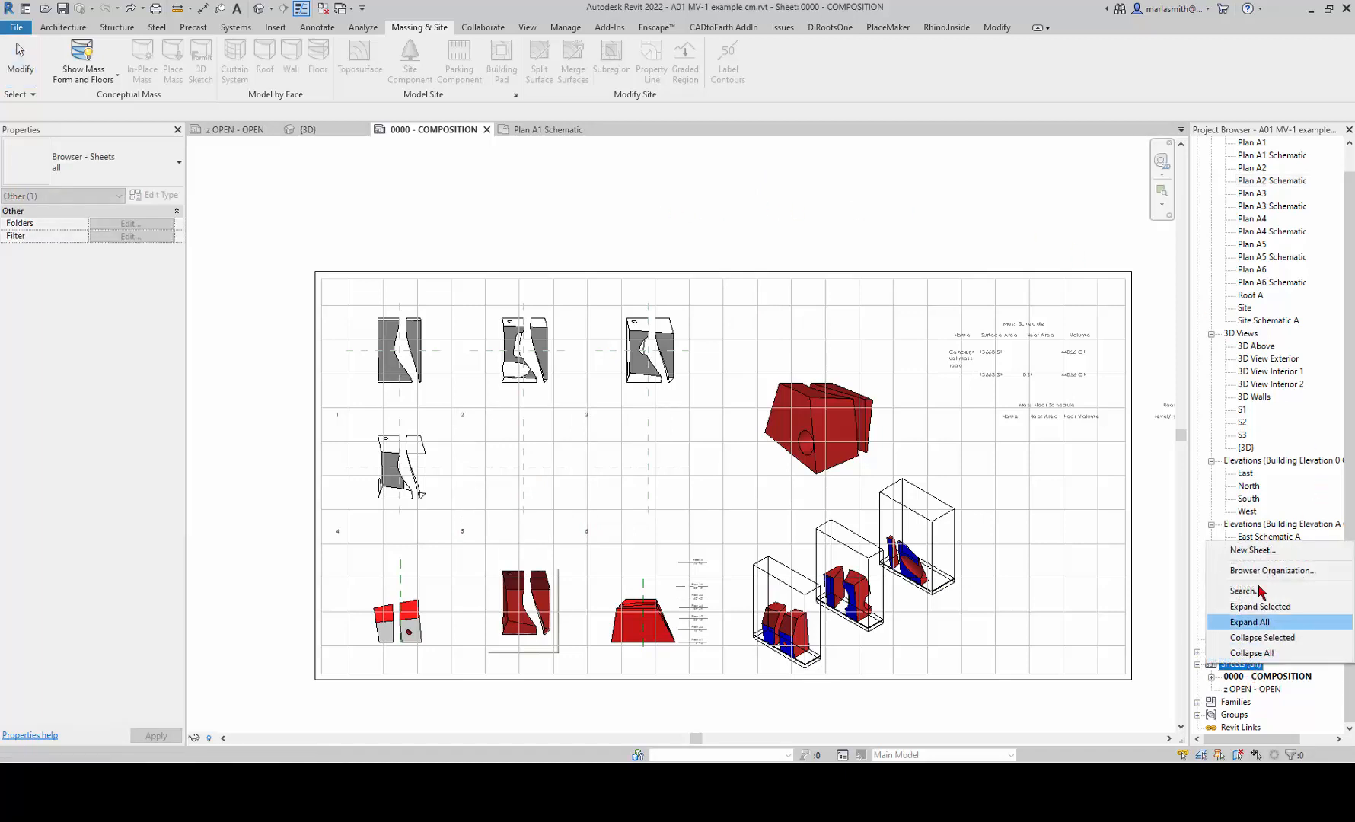
click(1252, 549)
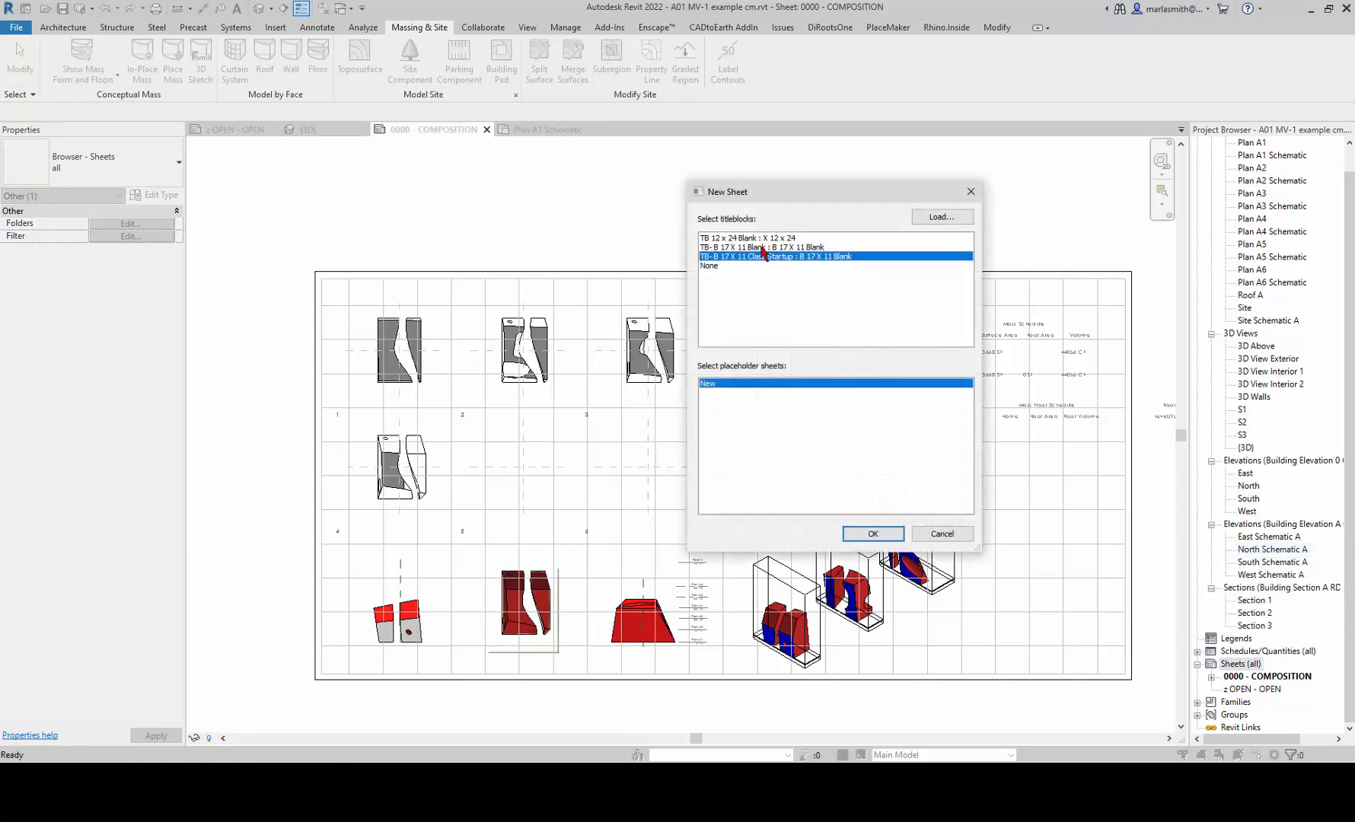
click(763, 239)
click(892, 534)
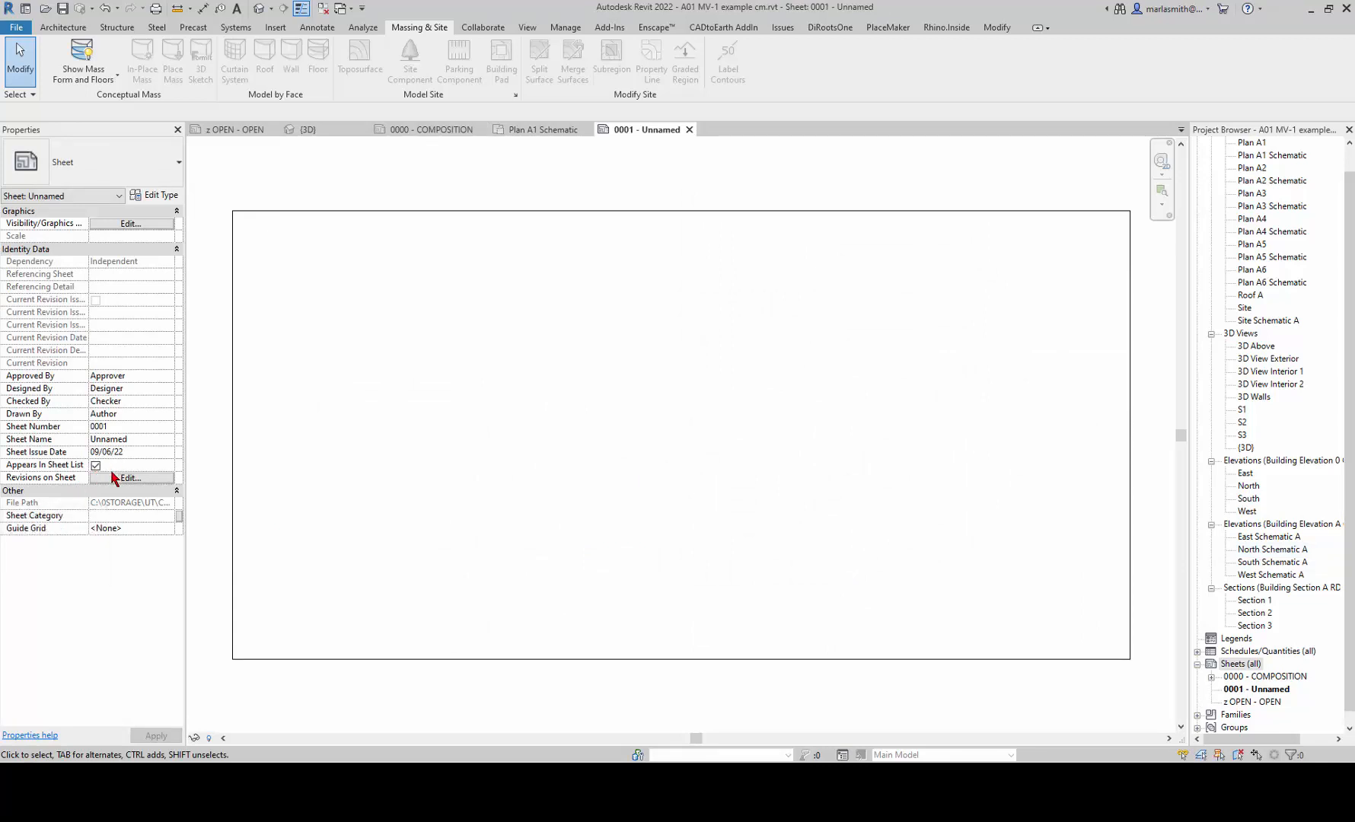
click(162, 533)
click(126, 553)
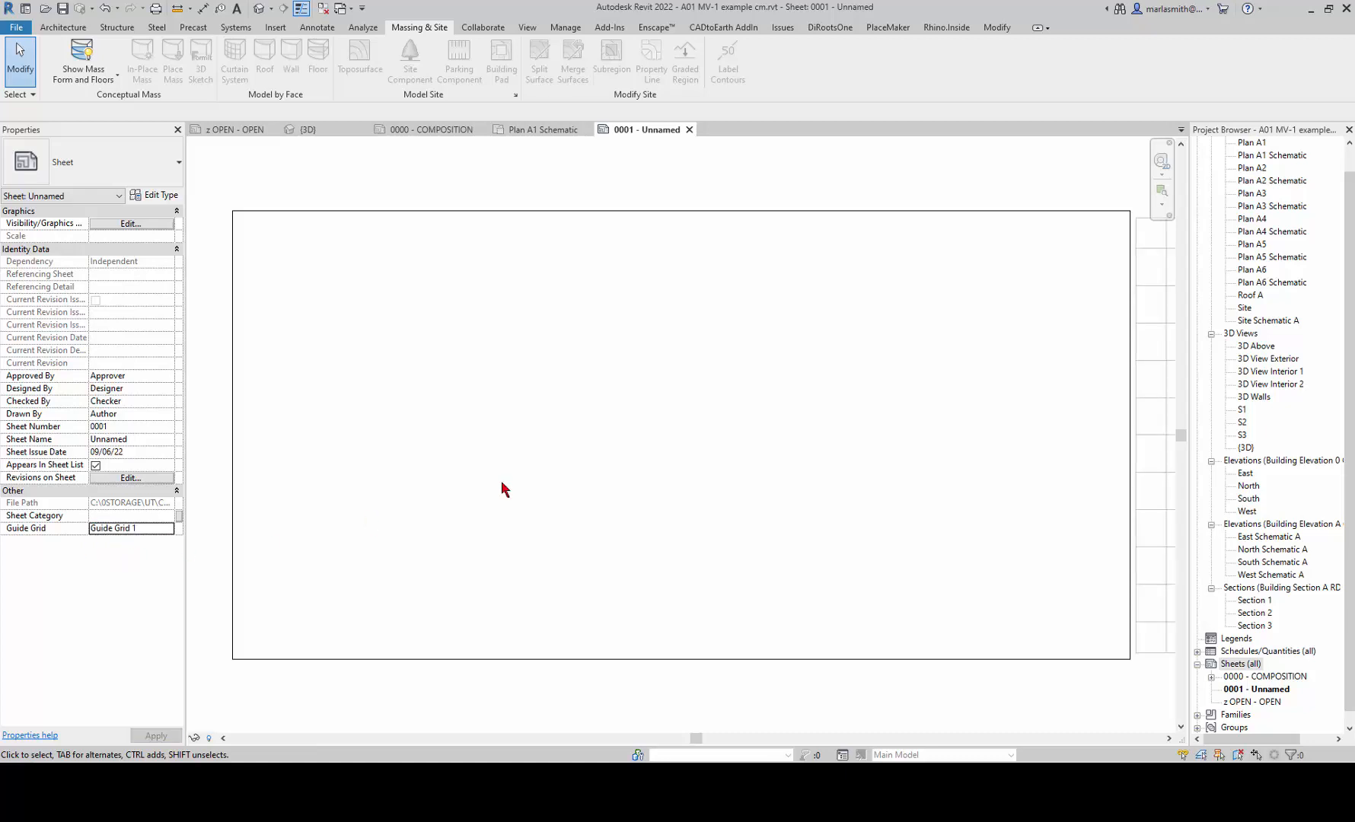
- Move the new sheet's title block 2'-0" horizontally from its upper-left corner so that it frames the guide grid
scroll(502, 488, down, 5)
click(523, 444)
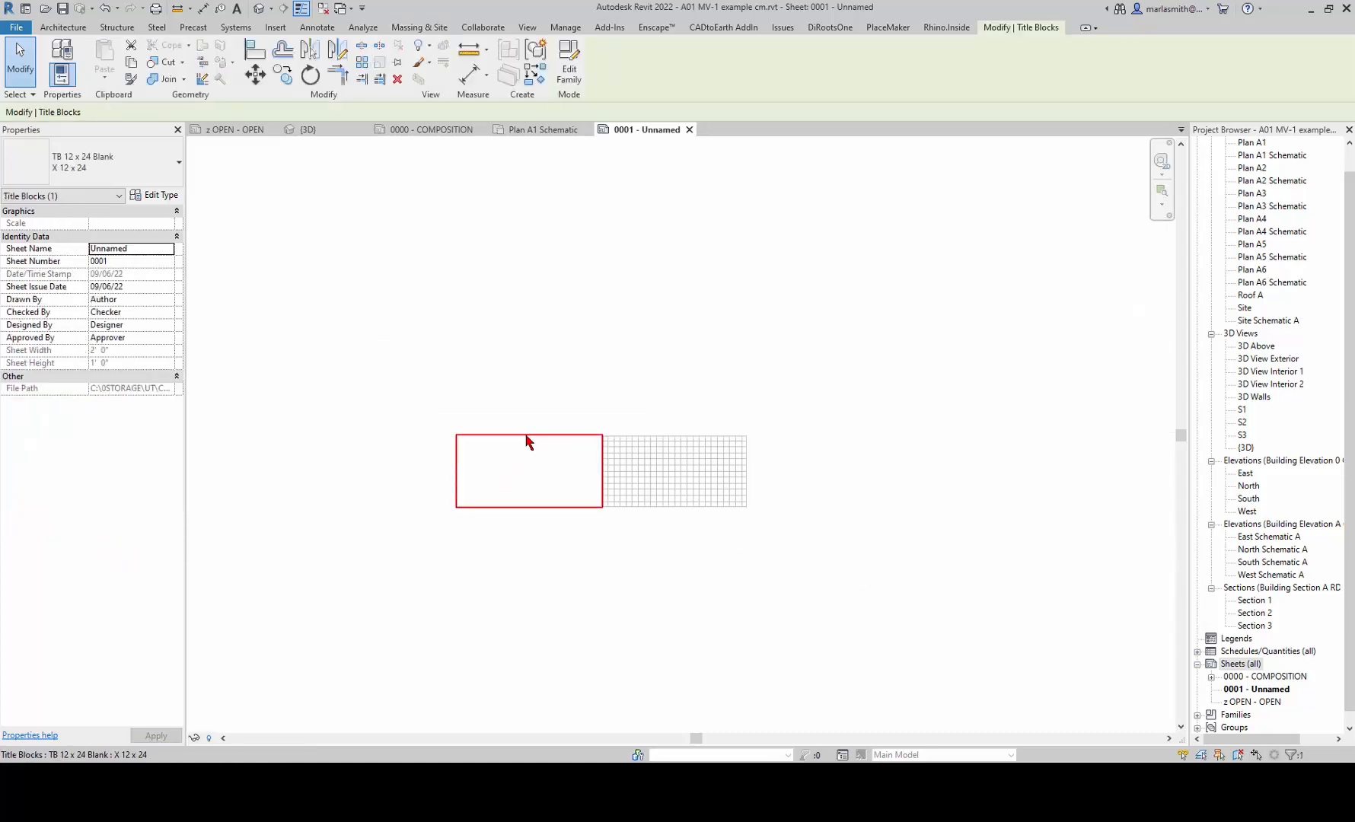
click(255, 74)
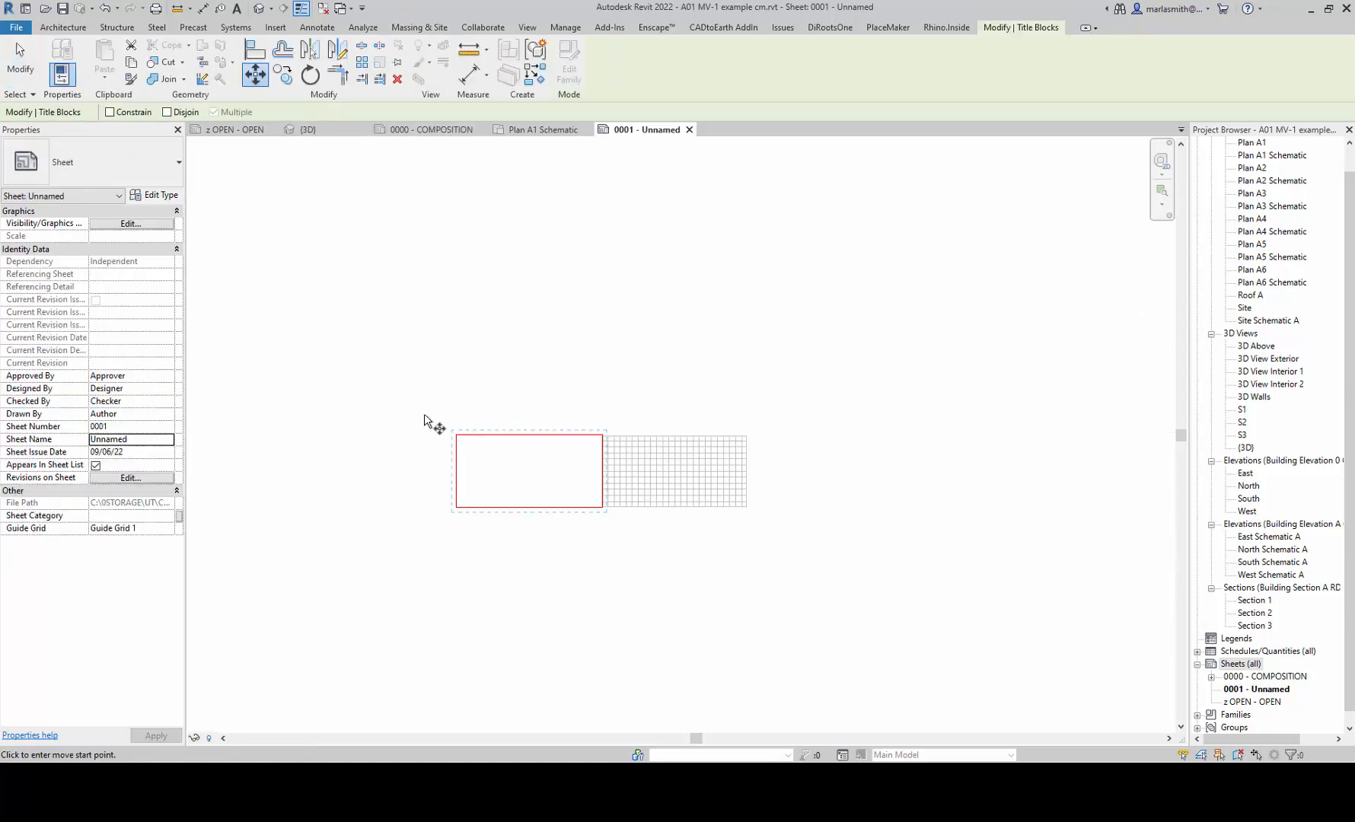
click(457, 436)
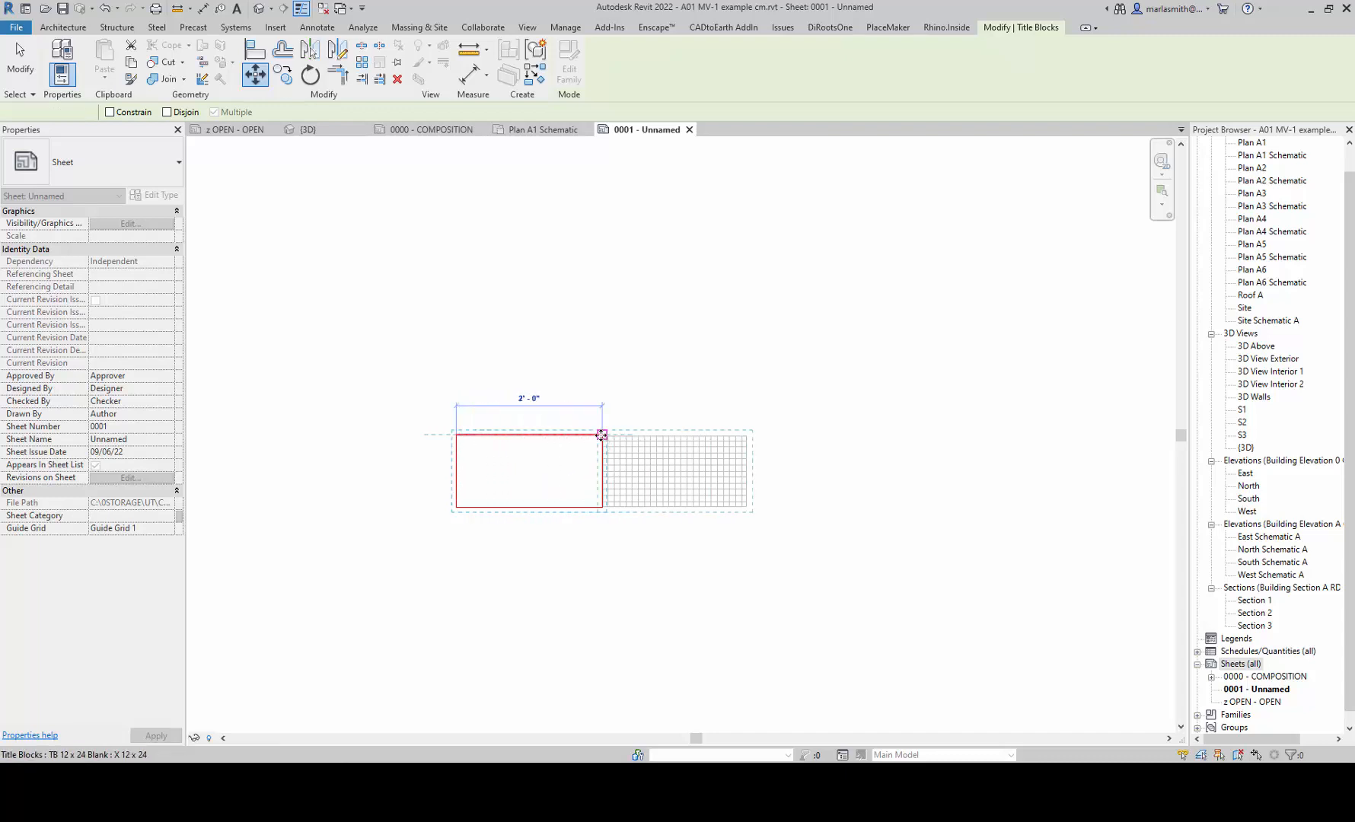
click(601, 434)
click(702, 466)
scroll(689, 471, up, 4)
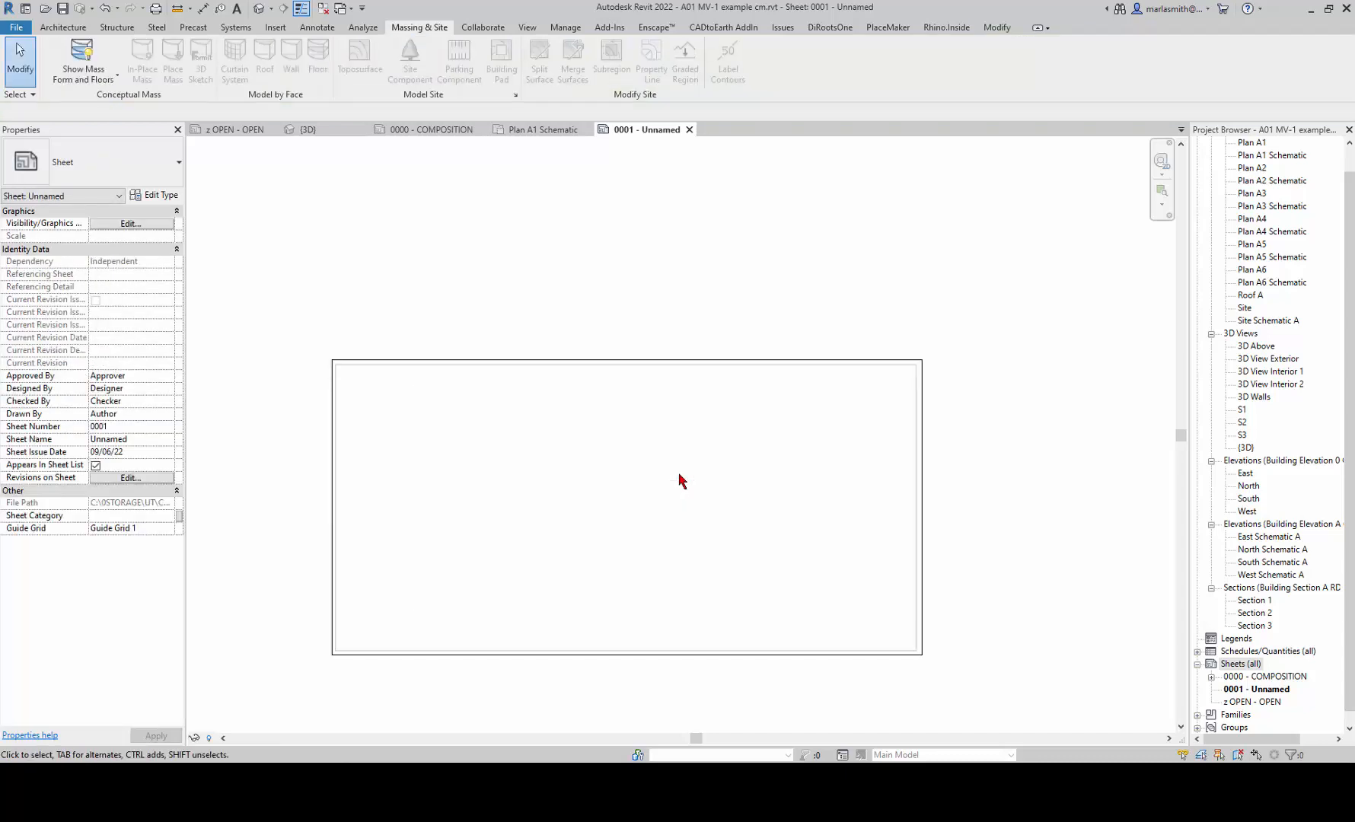
- Try to place the existing Plan A1 Schematic view on the 0001 - Unnamed sheet
click(1266, 156)
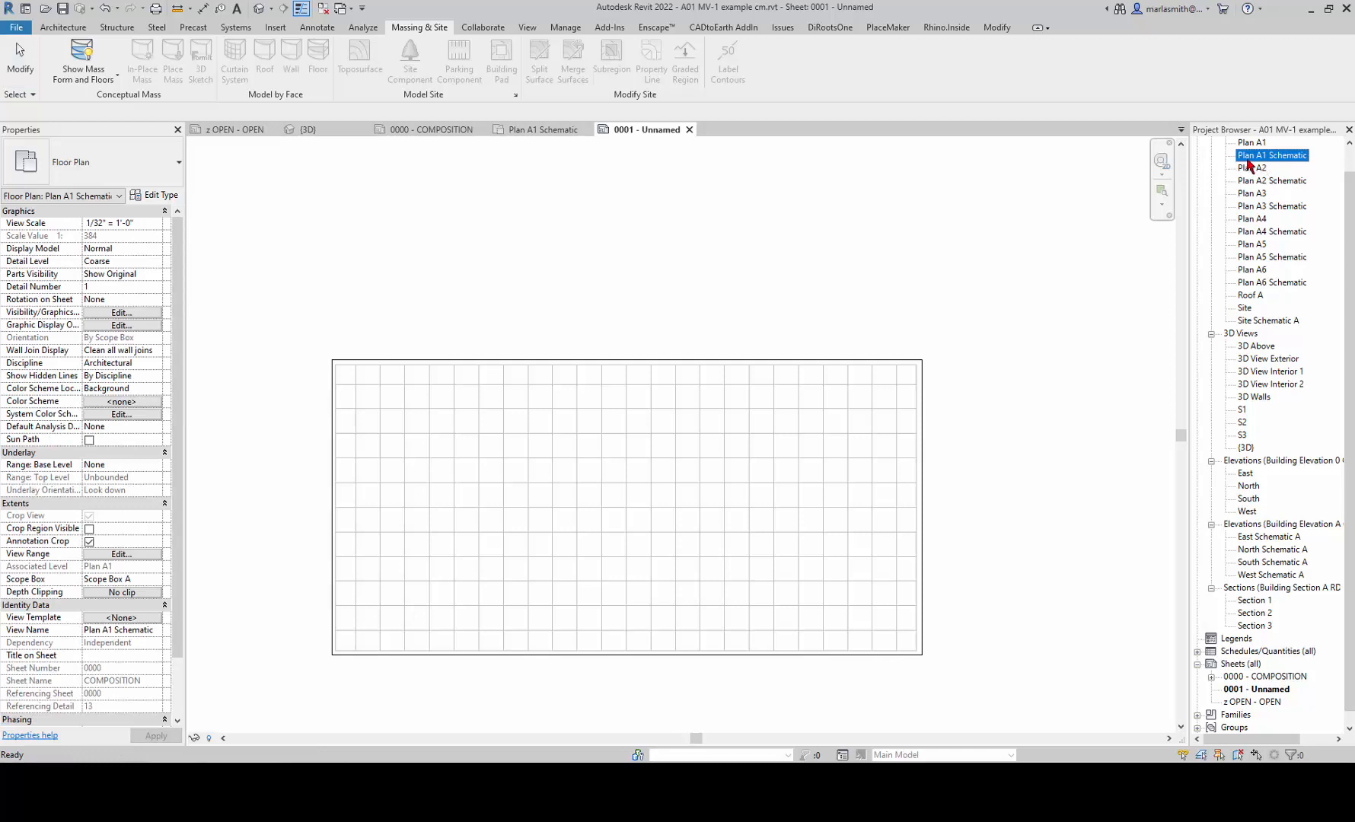
drag(1248, 162, 627, 457)
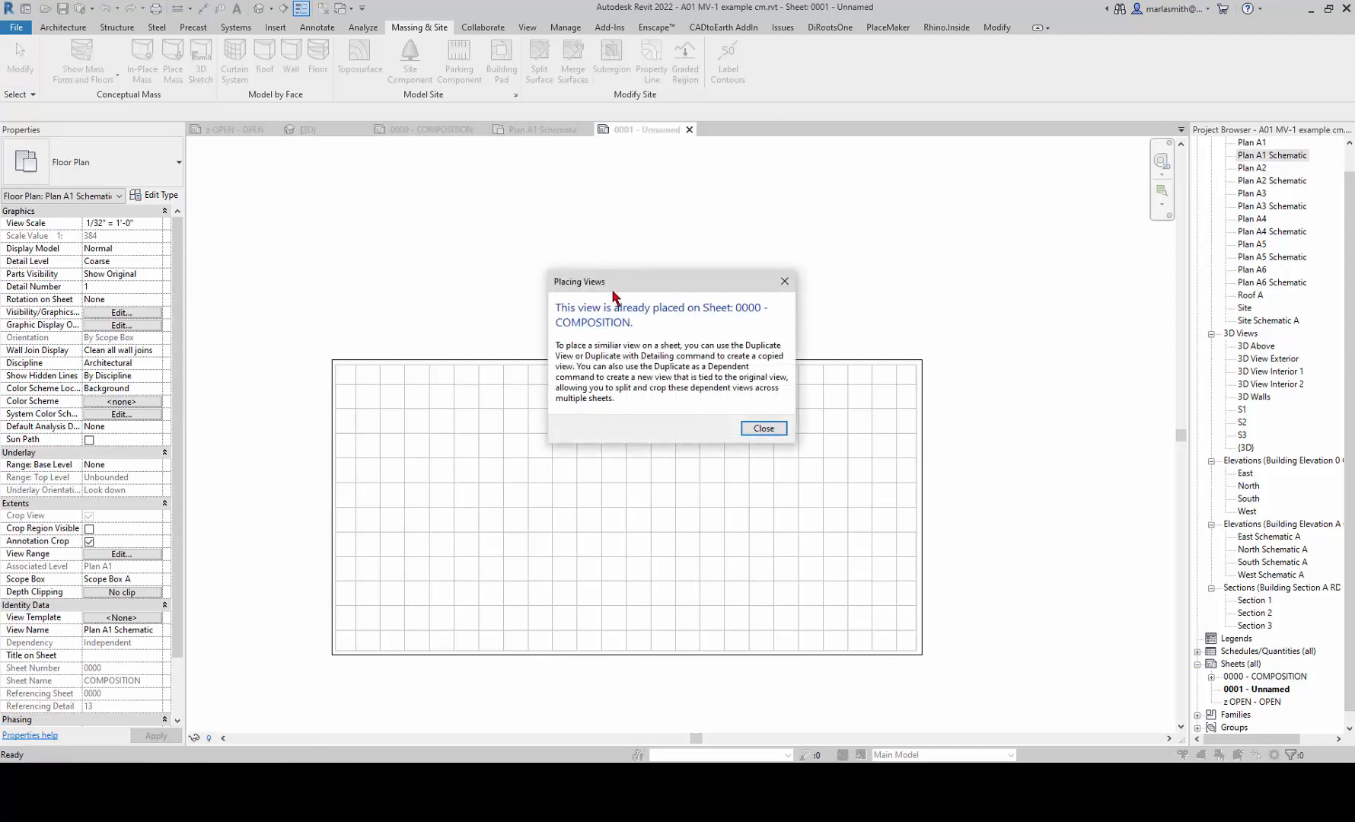
click(759, 429)
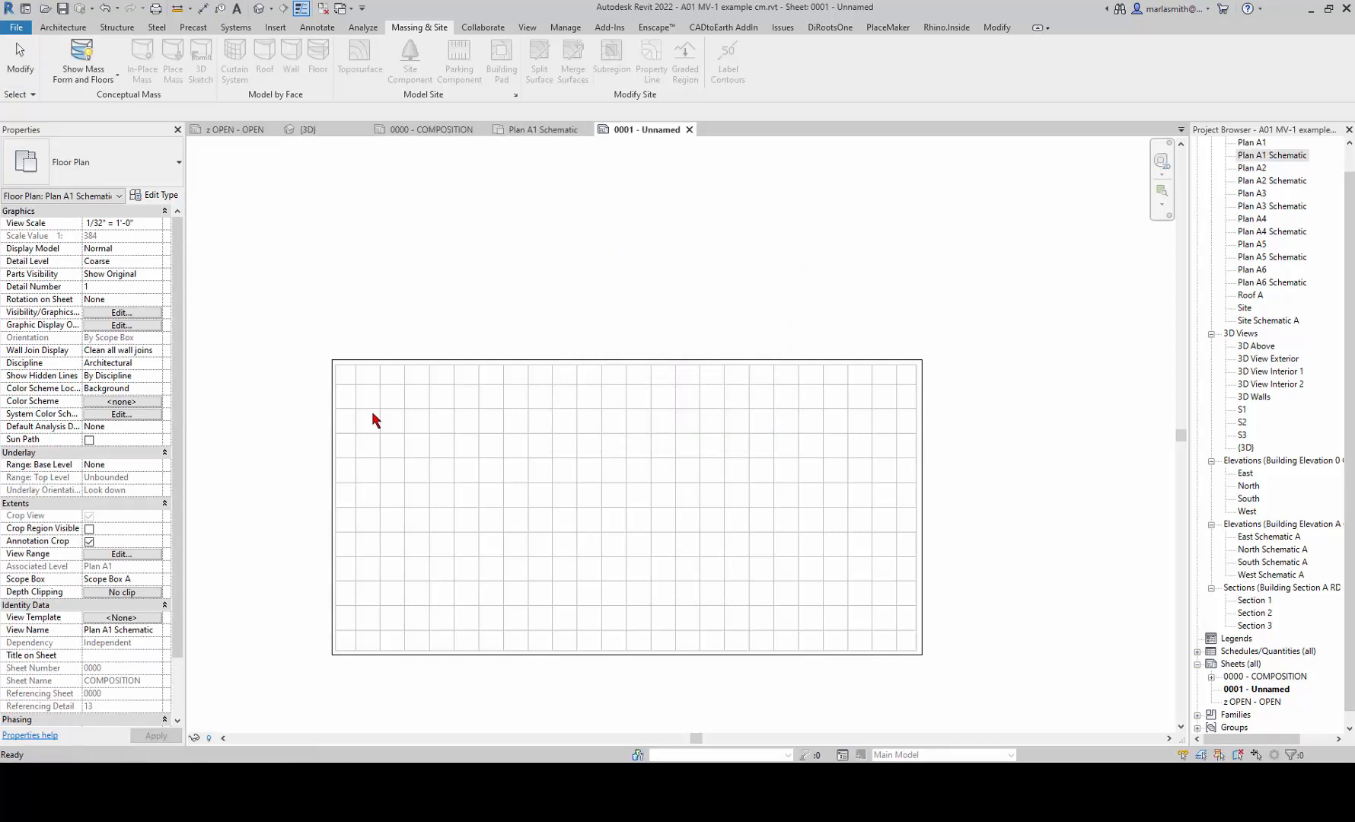
- Duplicate the Plan A1 Schematic view without detailing and rename the copy Plan A1 Schematic WFR
right_click(1248, 162)
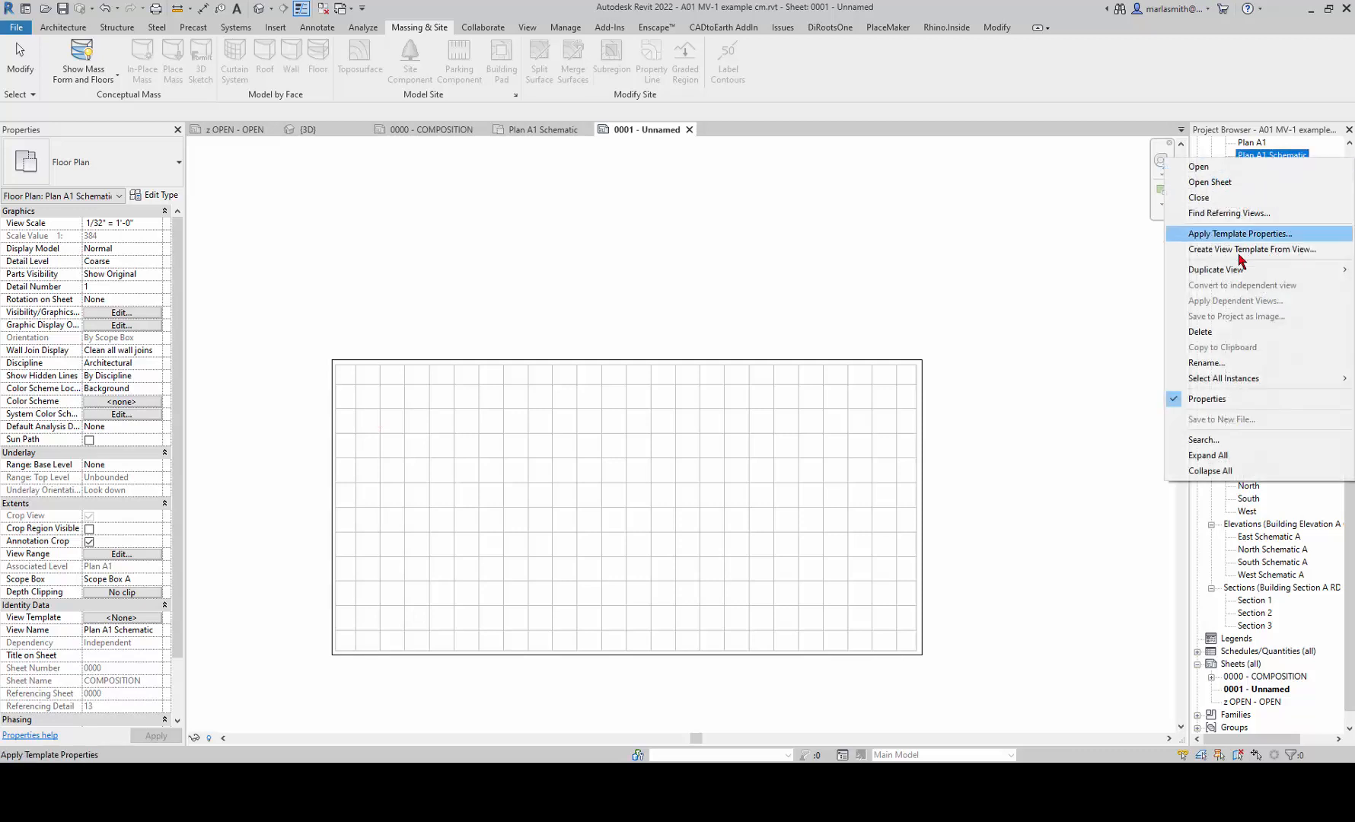
mouse_move(1233, 269)
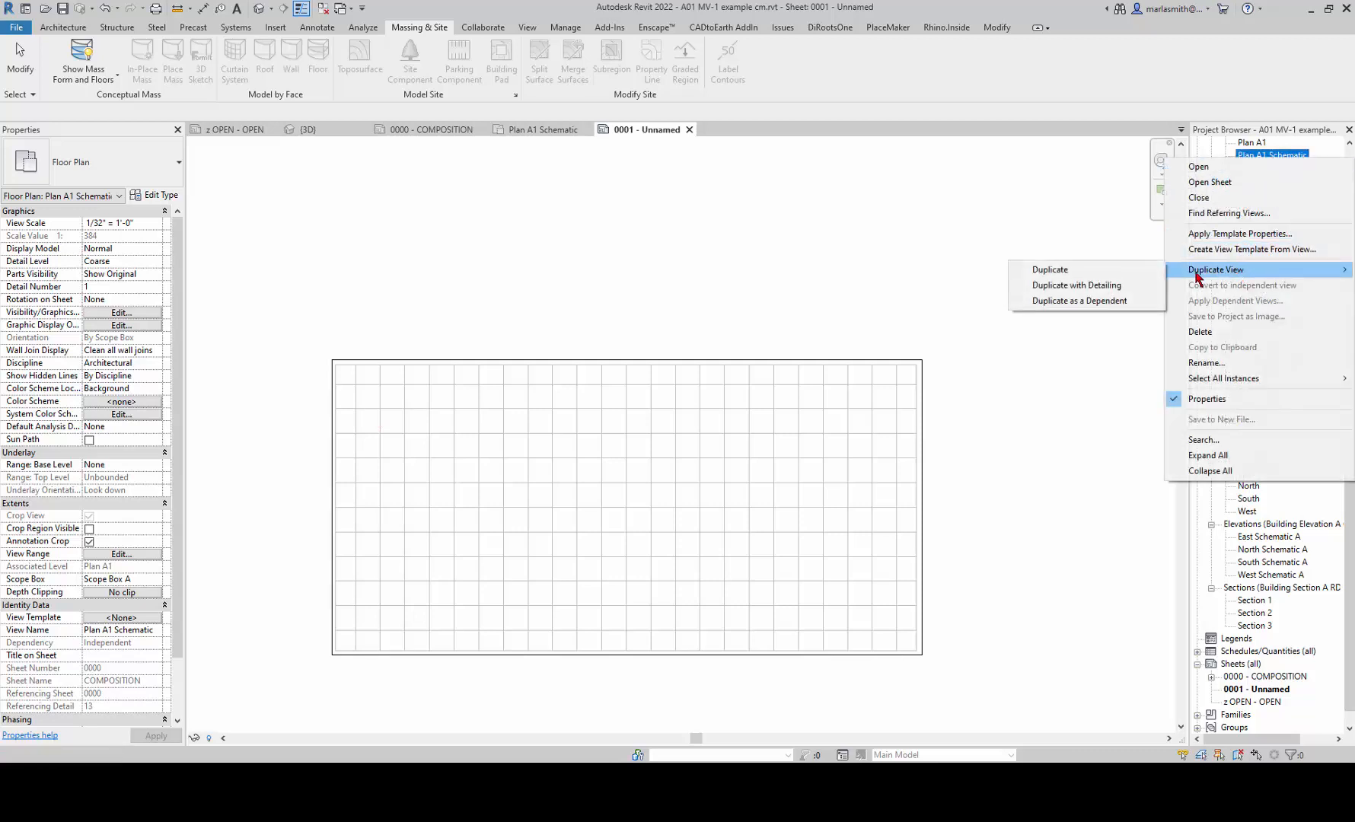
click(1119, 271)
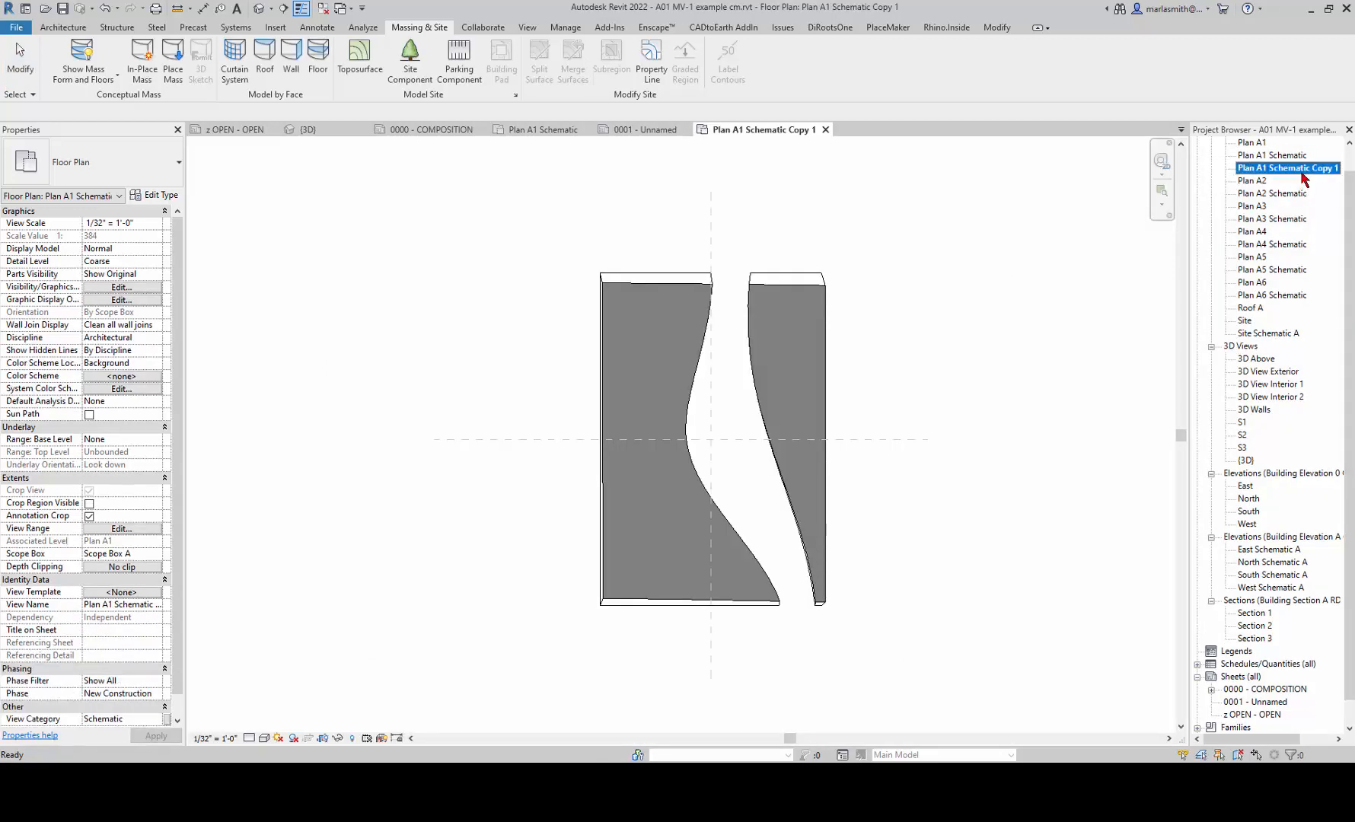
click(1304, 169)
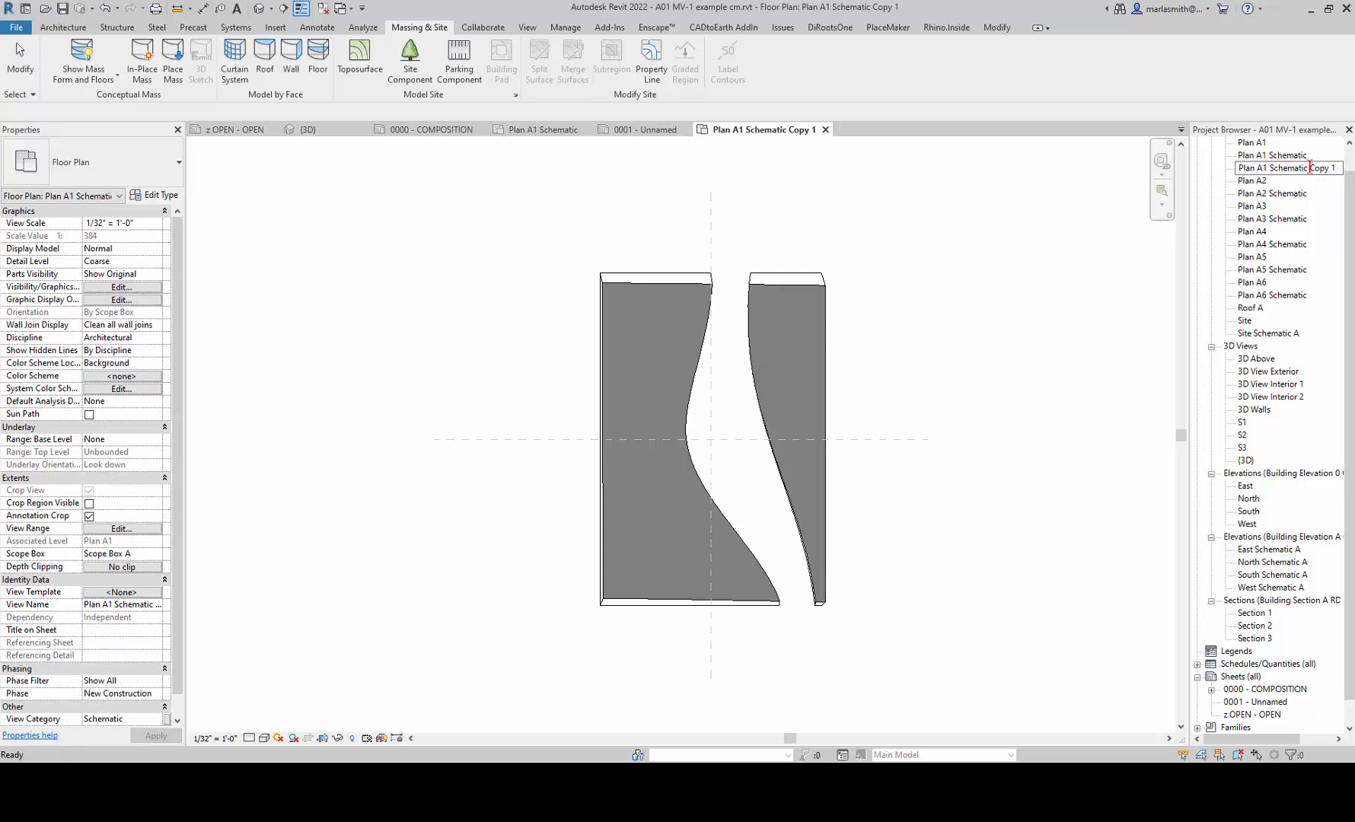
drag(1308, 168, 1345, 179)
text(WFR)
key(Return)
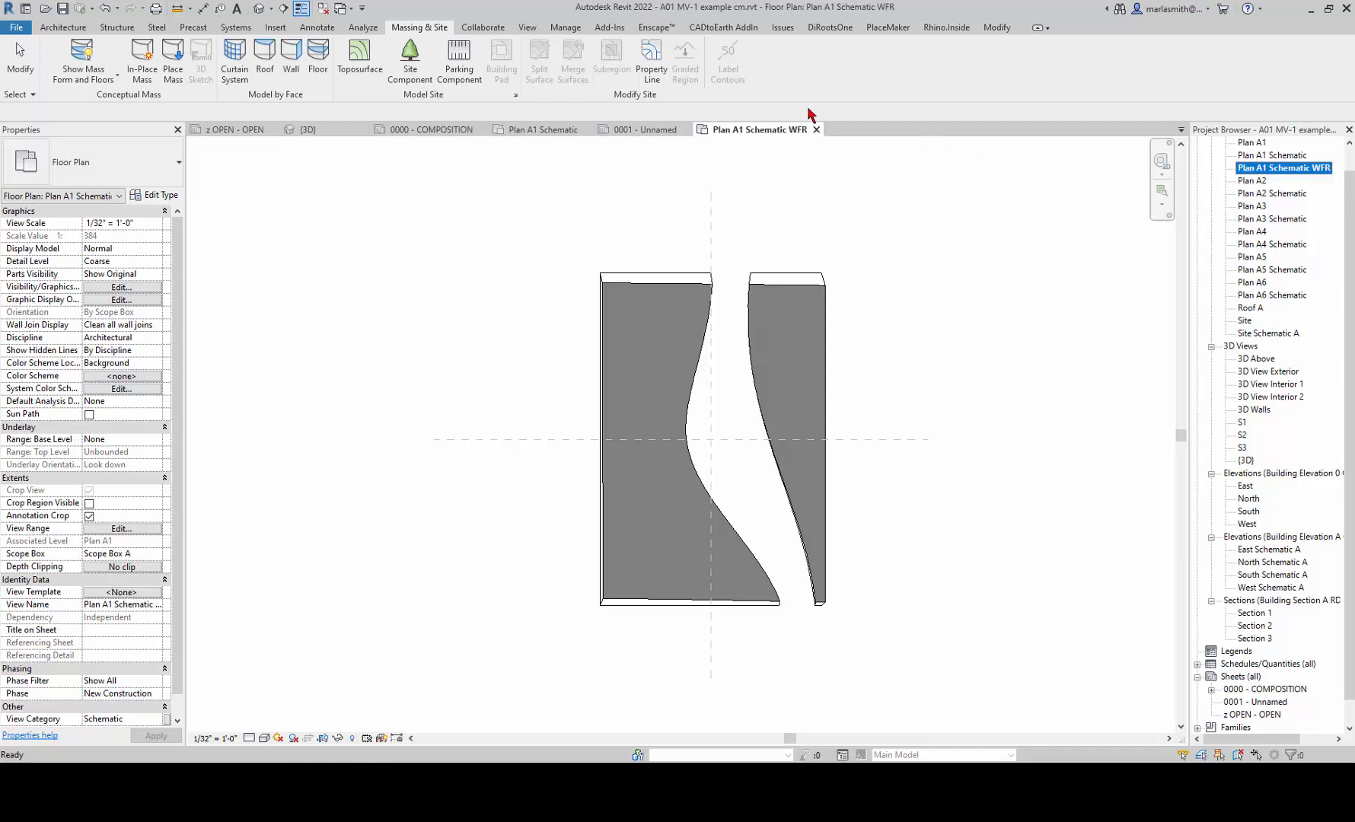
- Close the Plan A1 Schematic WFR view and place it near the upper-left corner of the guide grid on sheet 0001
click(816, 129)
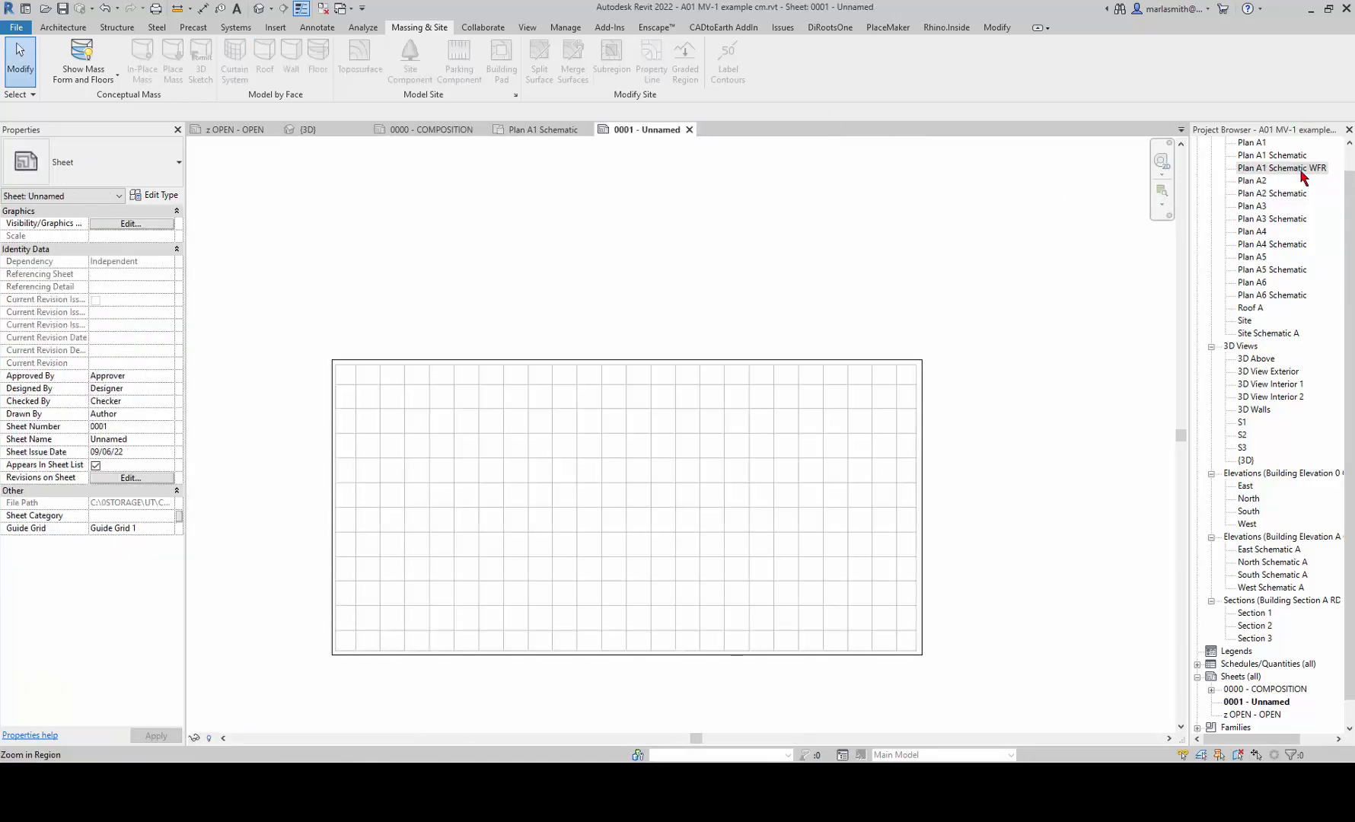
drag(1303, 176, 595, 428)
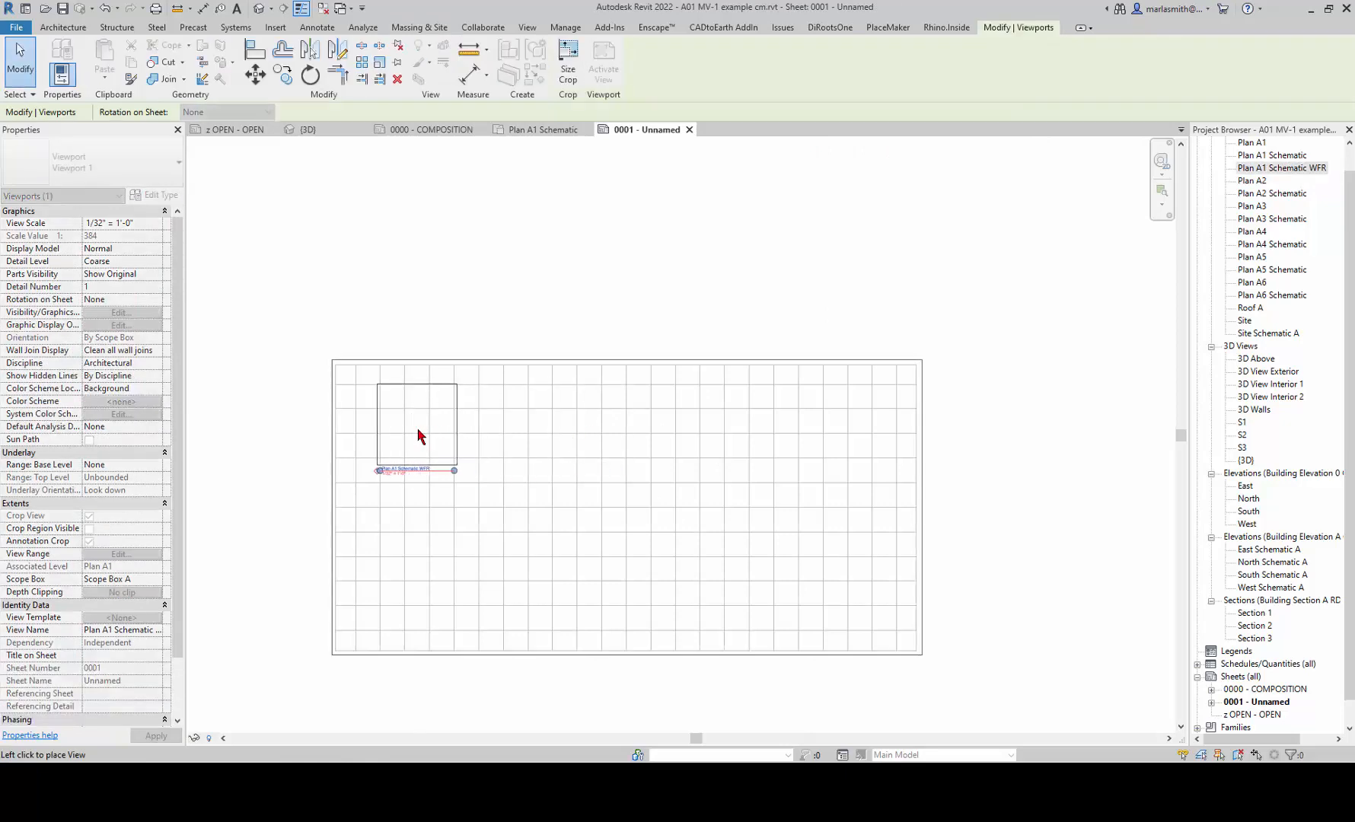
click(419, 434)
key(Escape)
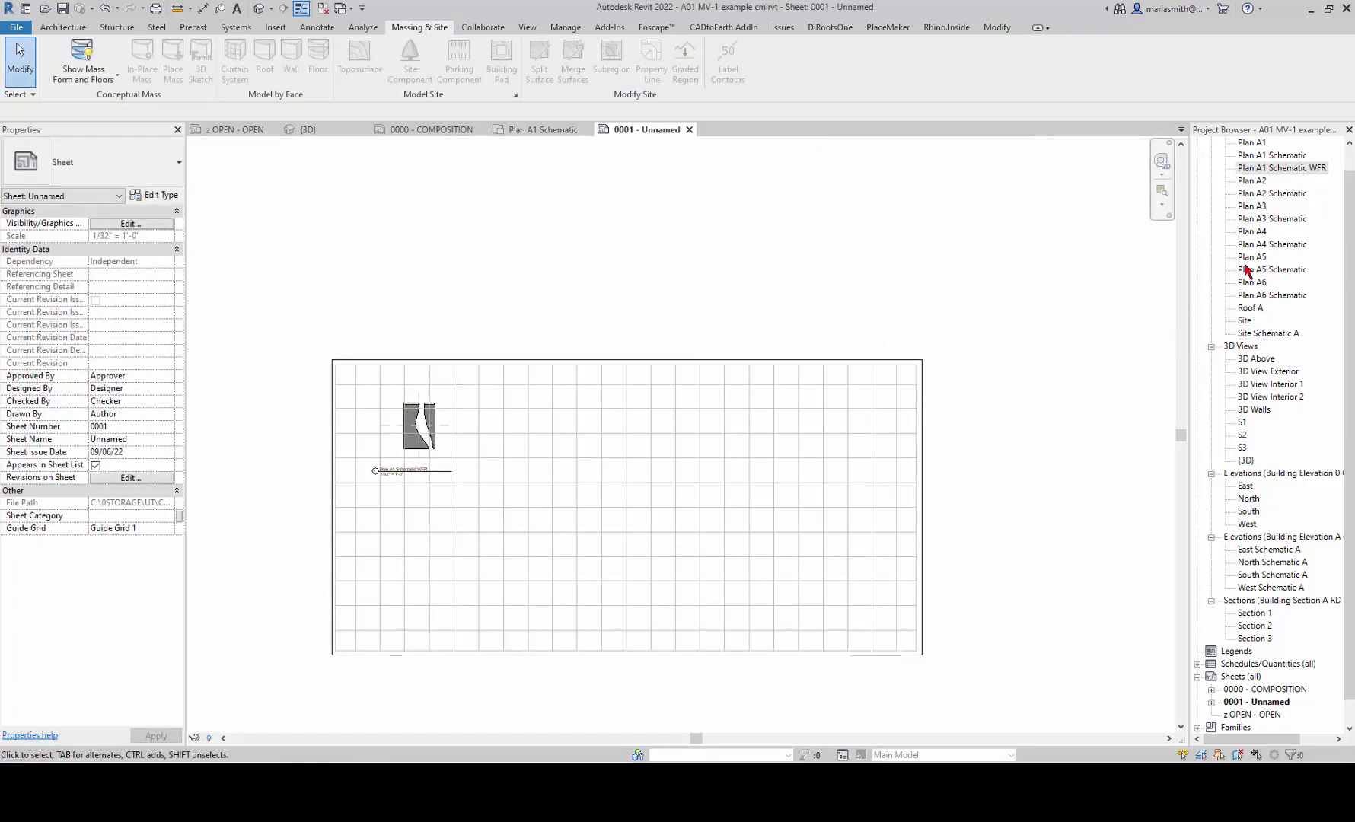
- Apply the Plan Schematic Mass template properties to the Plan A1 Schematic WFR view
right_click(1307, 169)
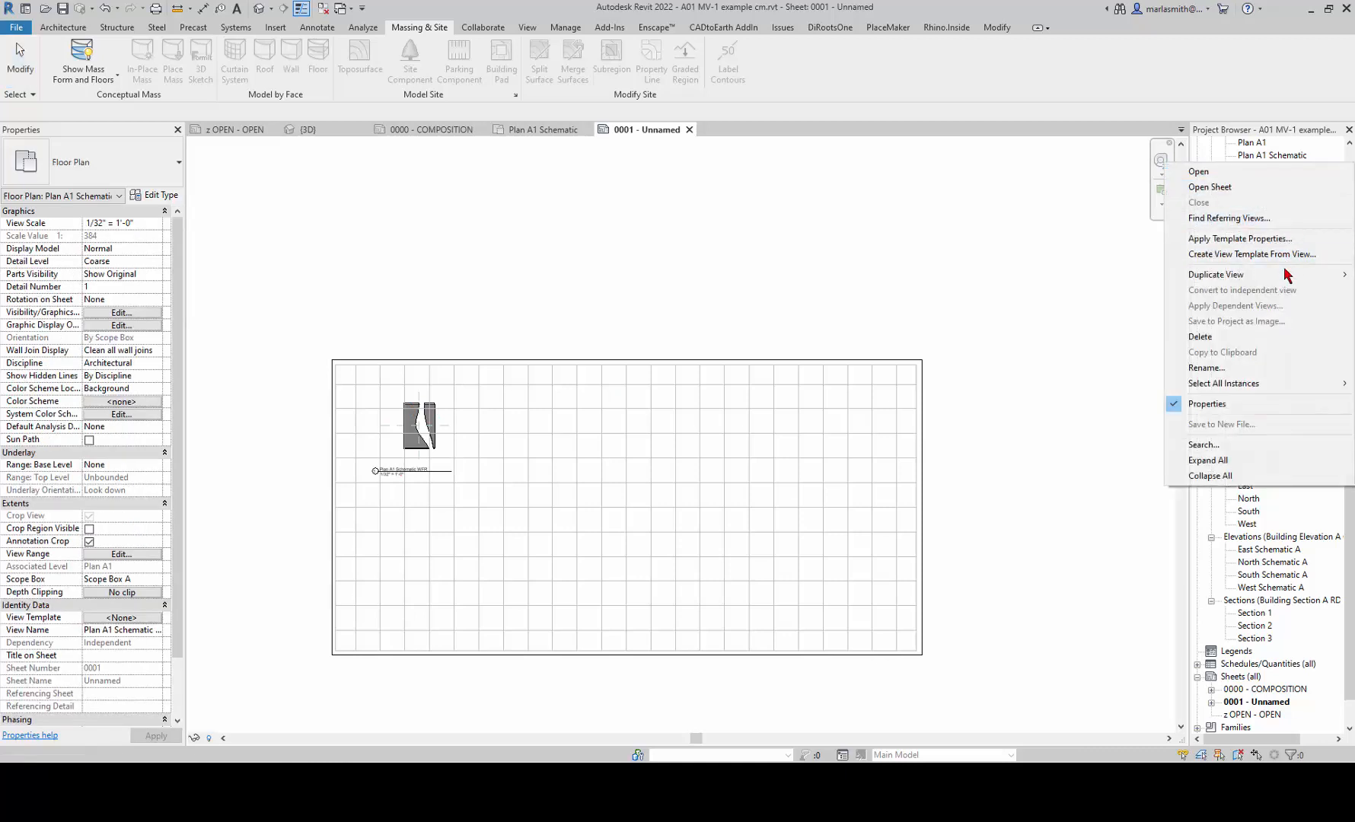
click(1292, 240)
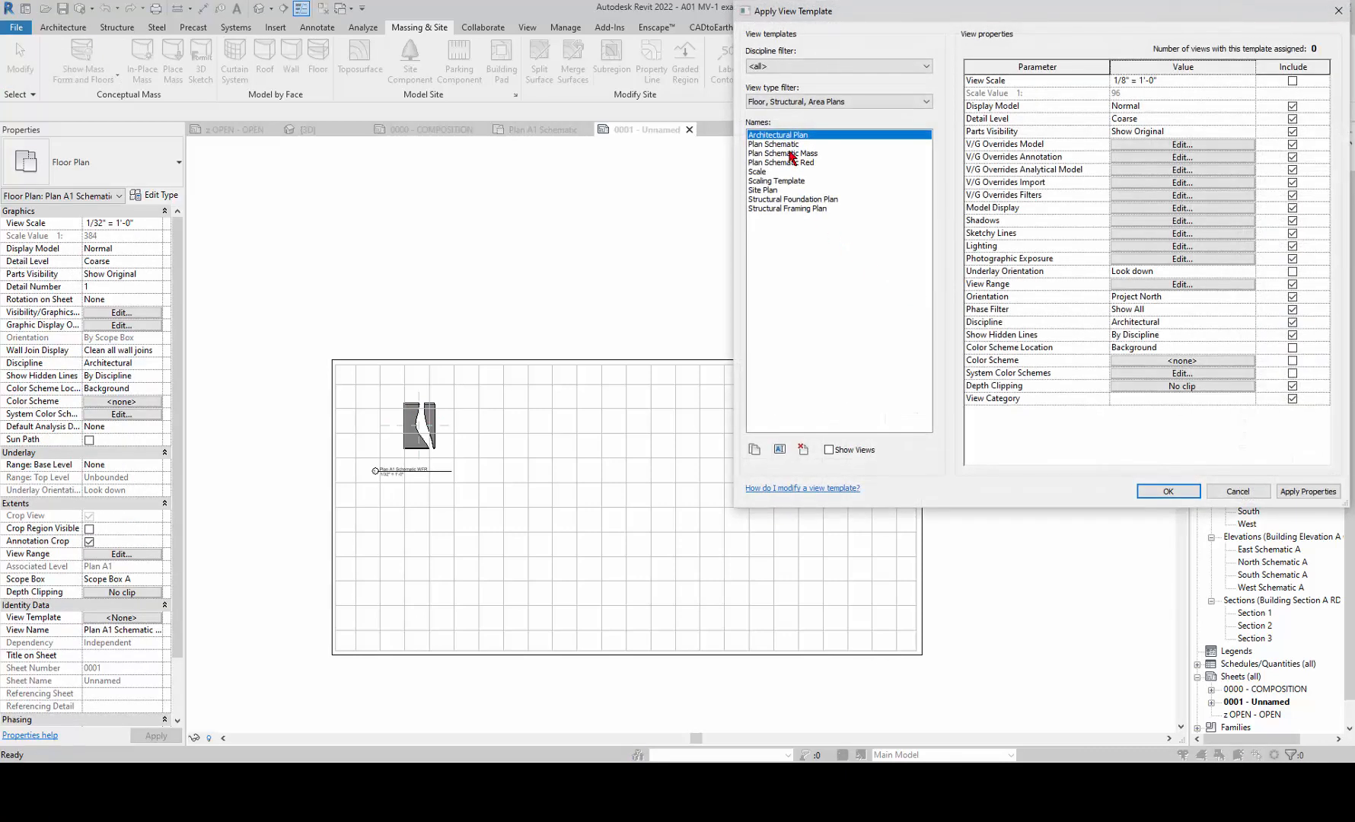
click(790, 153)
click(1169, 493)
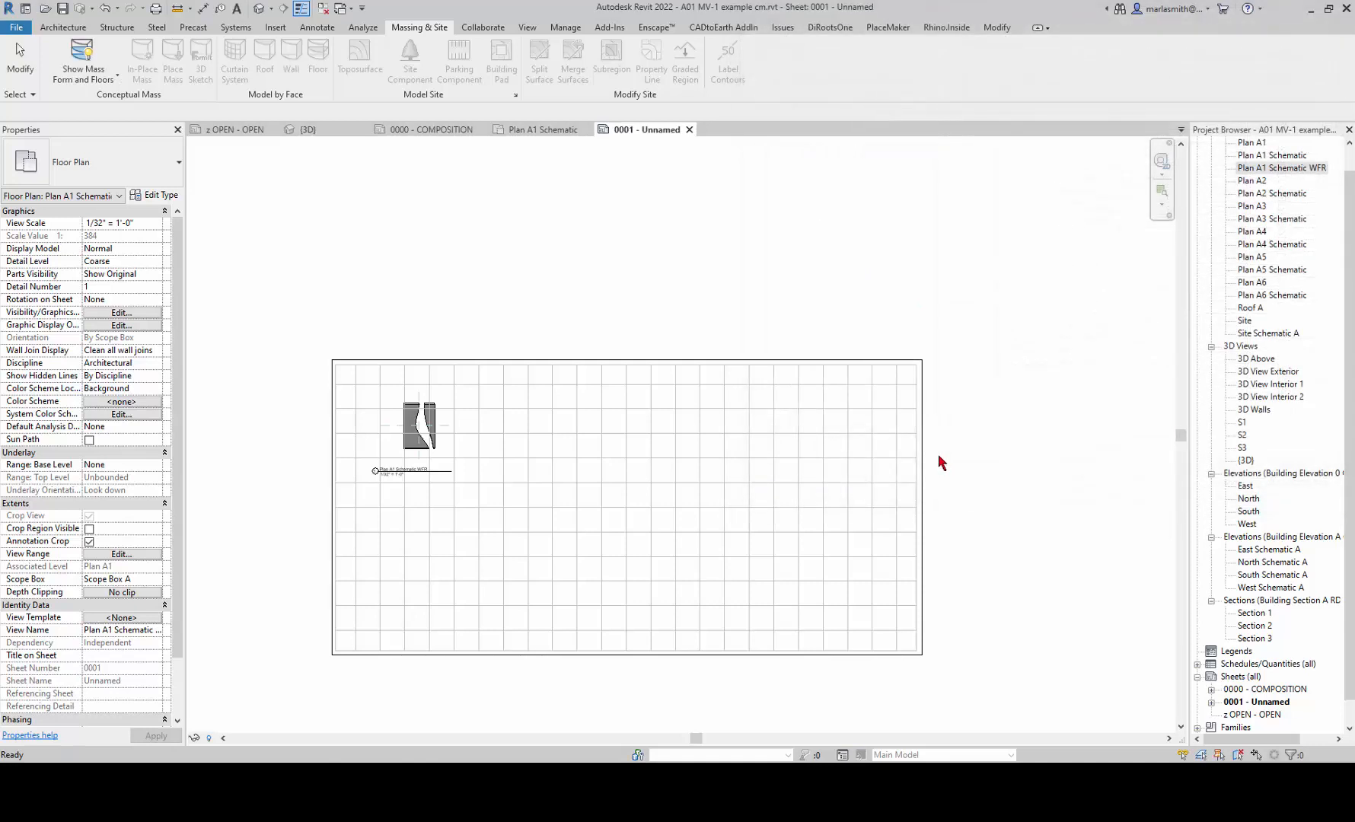
- Apply the Plan Schematic template properties to the Plan A1 Schematic WFR view and review the template's model category visibility overrides
right_click(1294, 168)
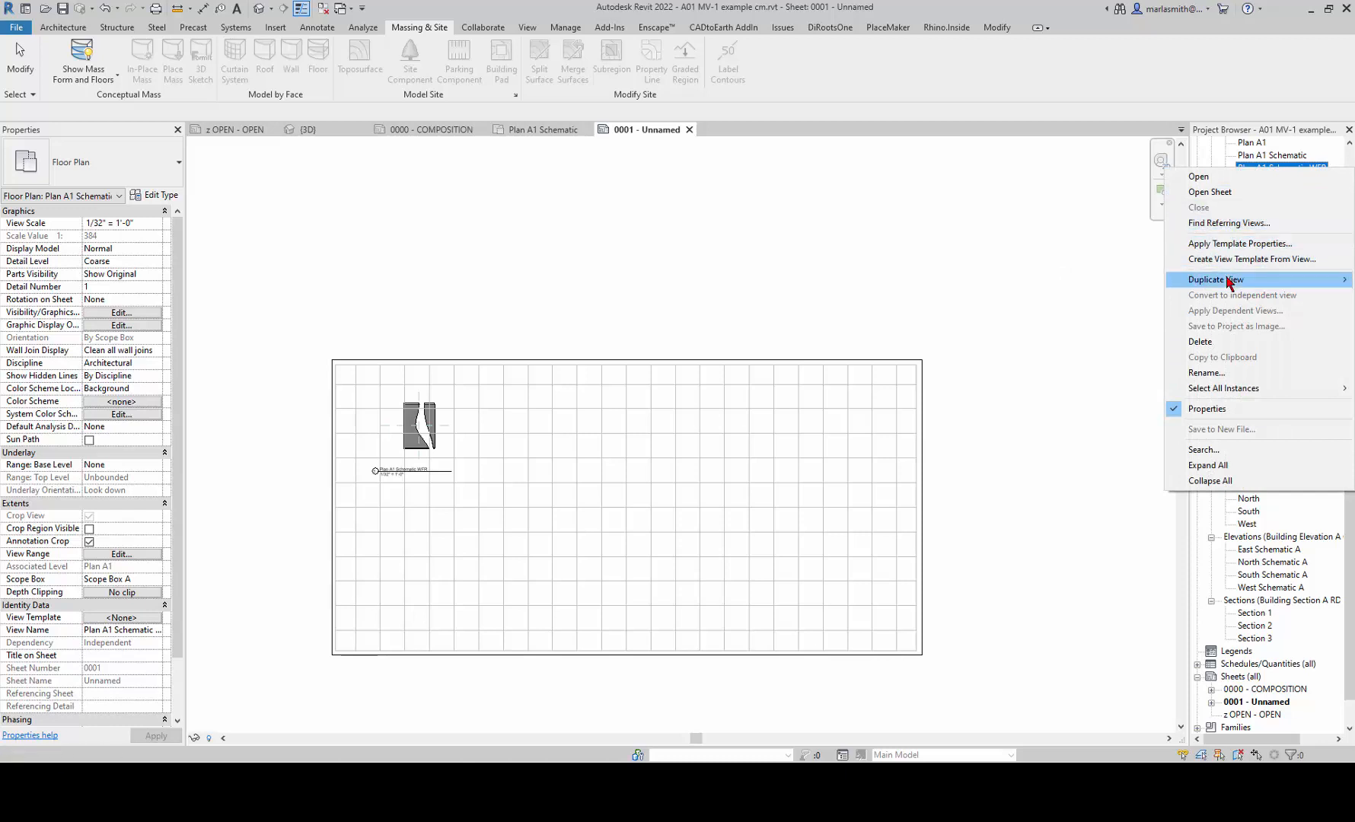
click(1231, 245)
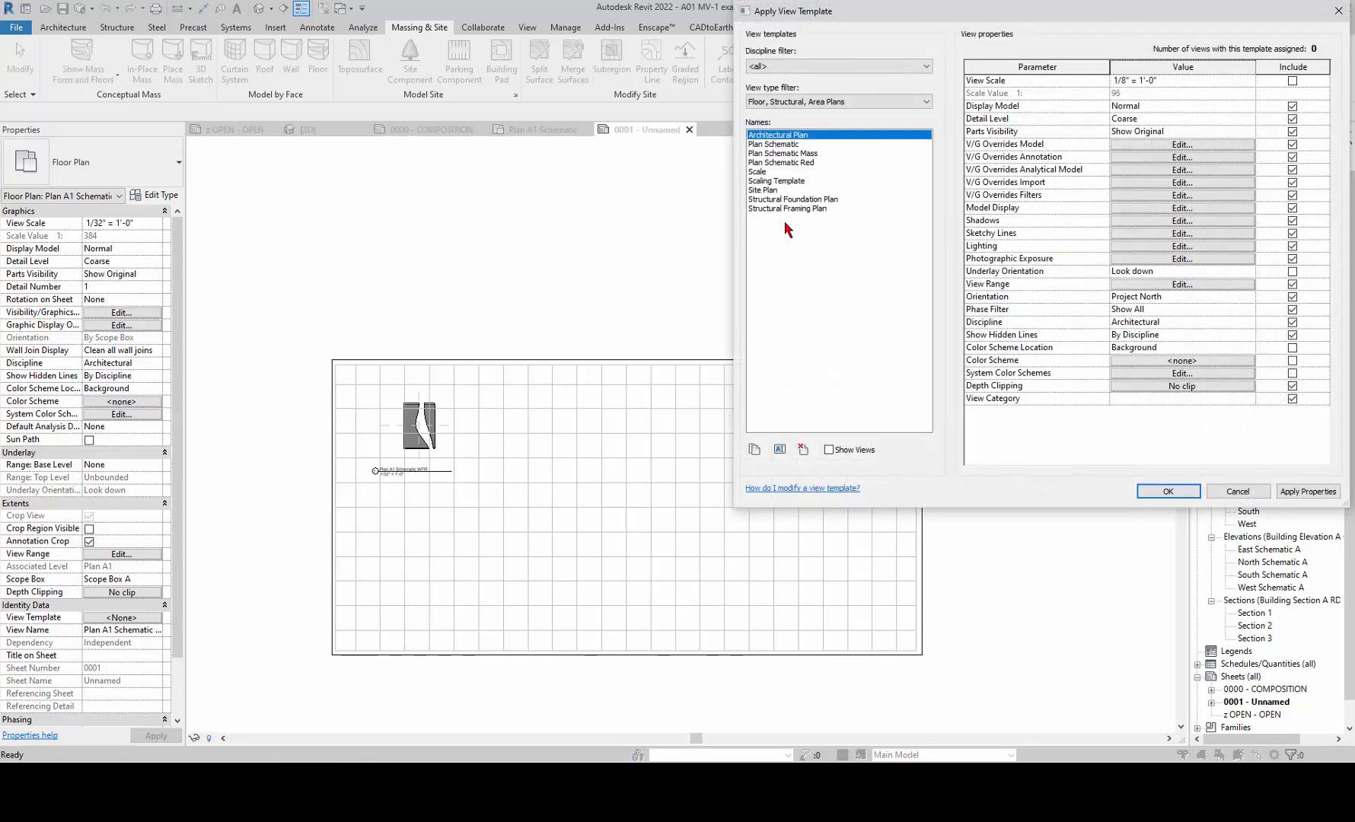
click(783, 145)
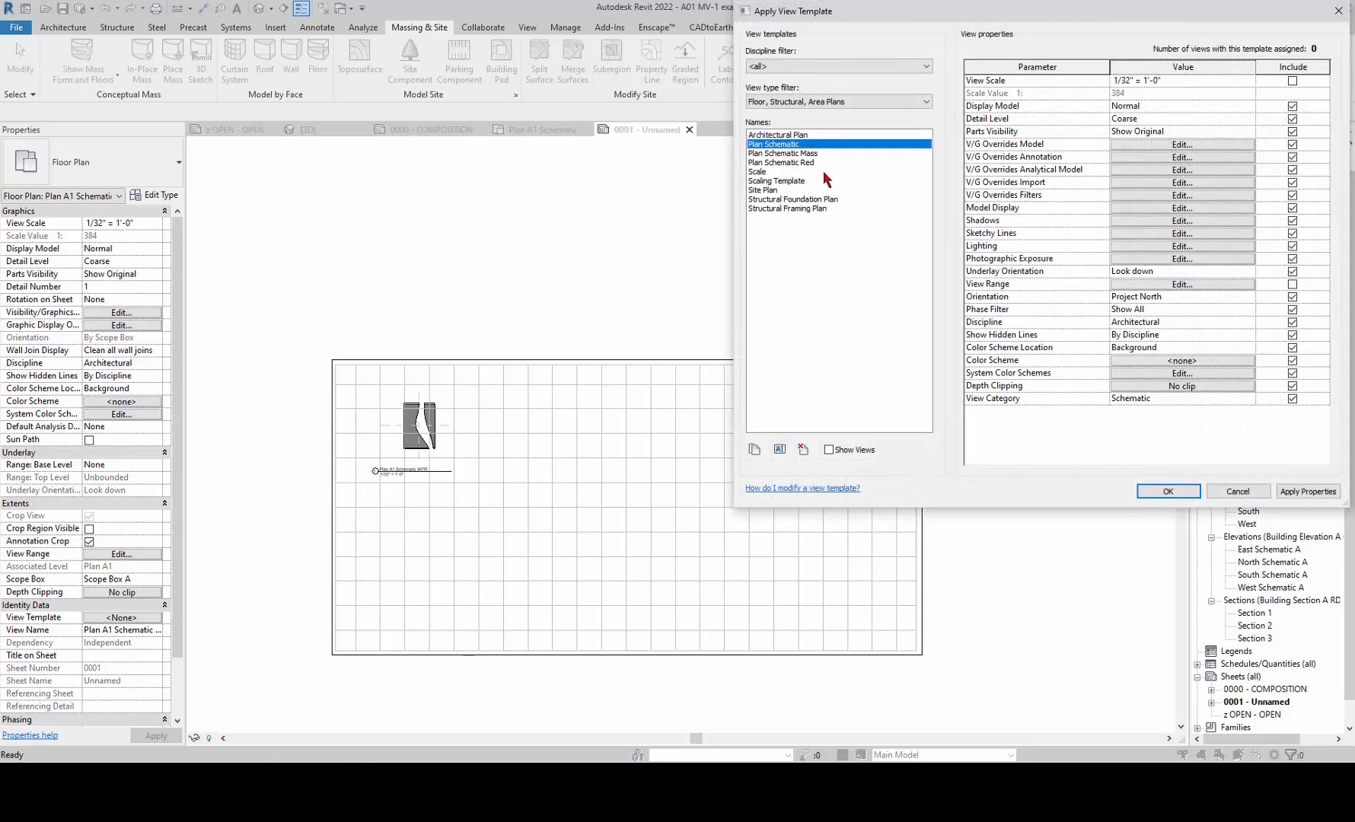
click(1298, 493)
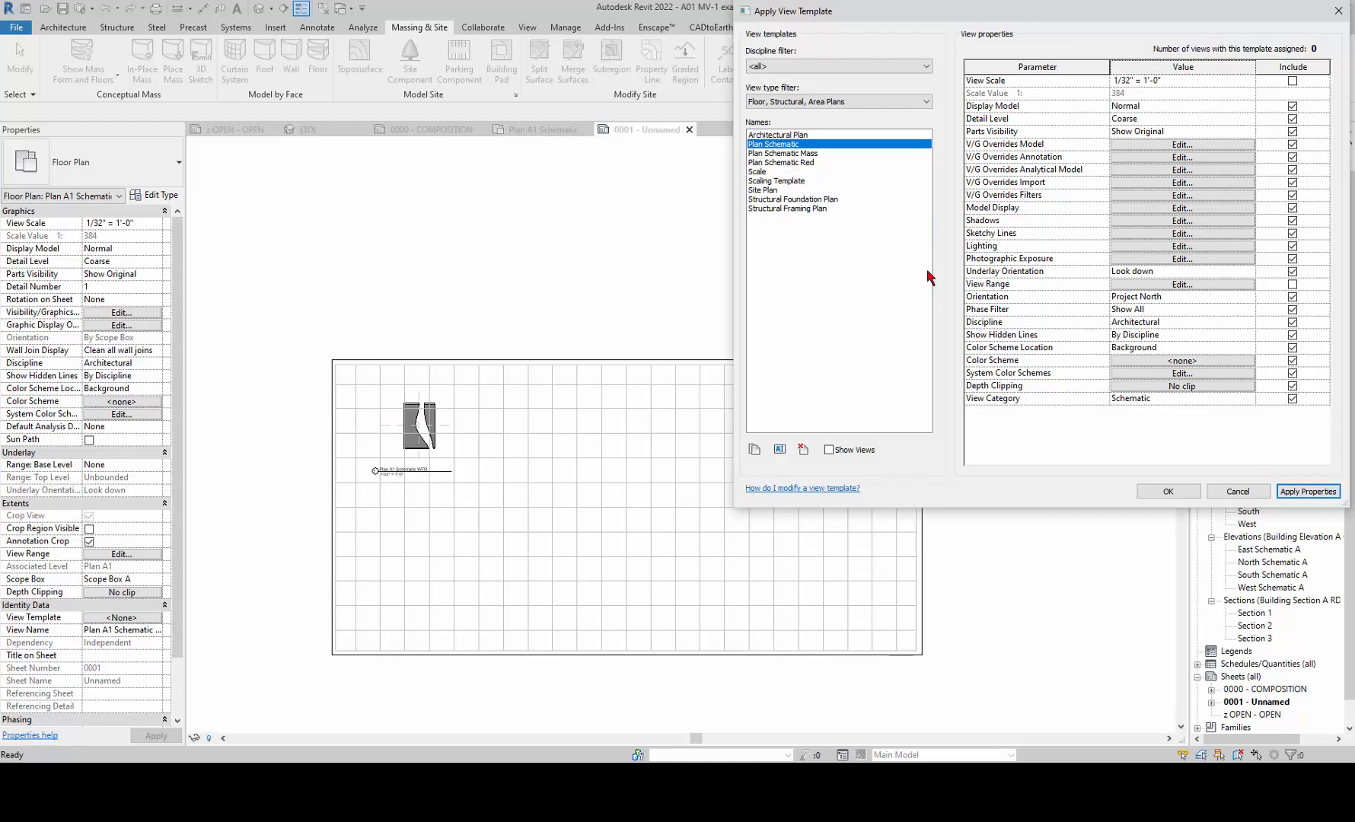
click(1172, 145)
scroll(754, 353, down, 15)
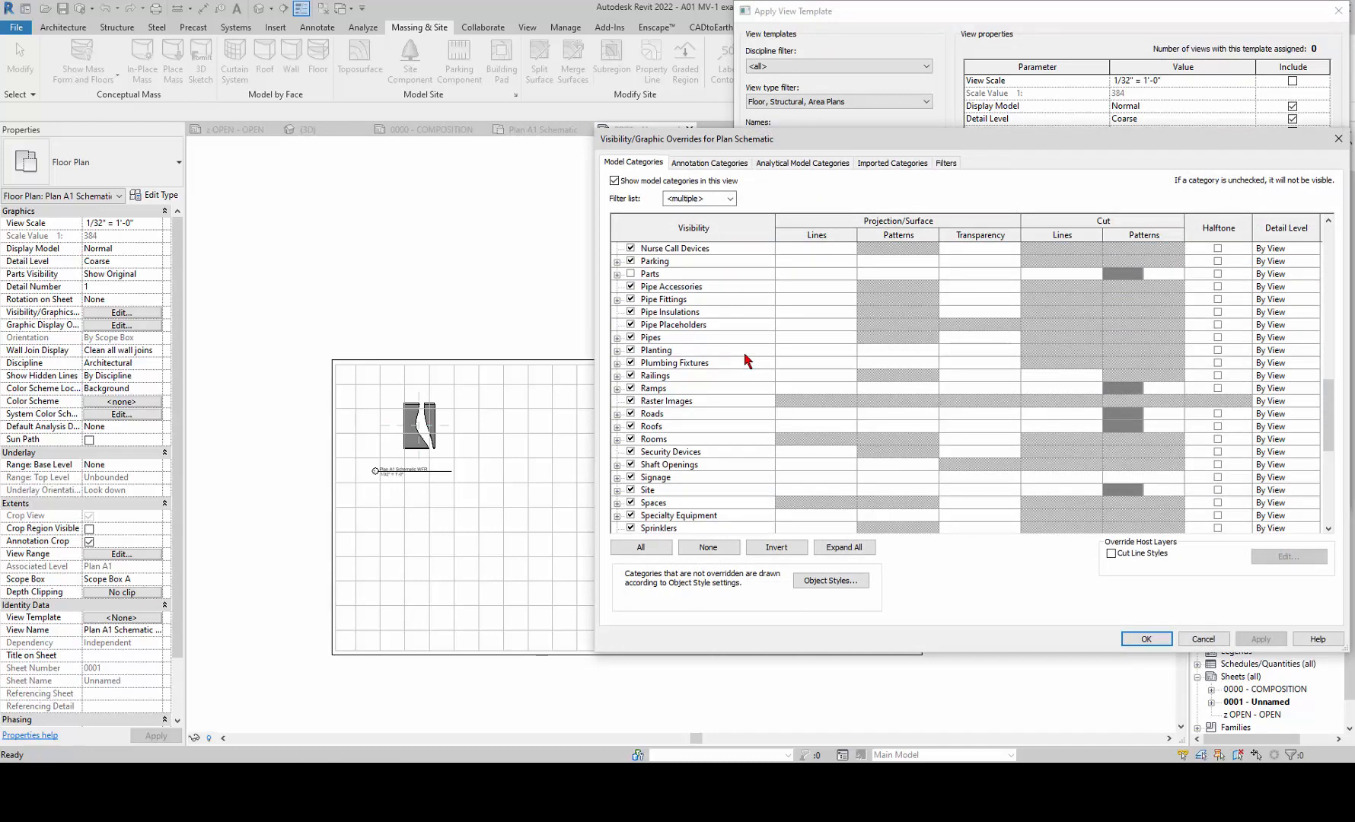
scroll(747, 360, up, 3)
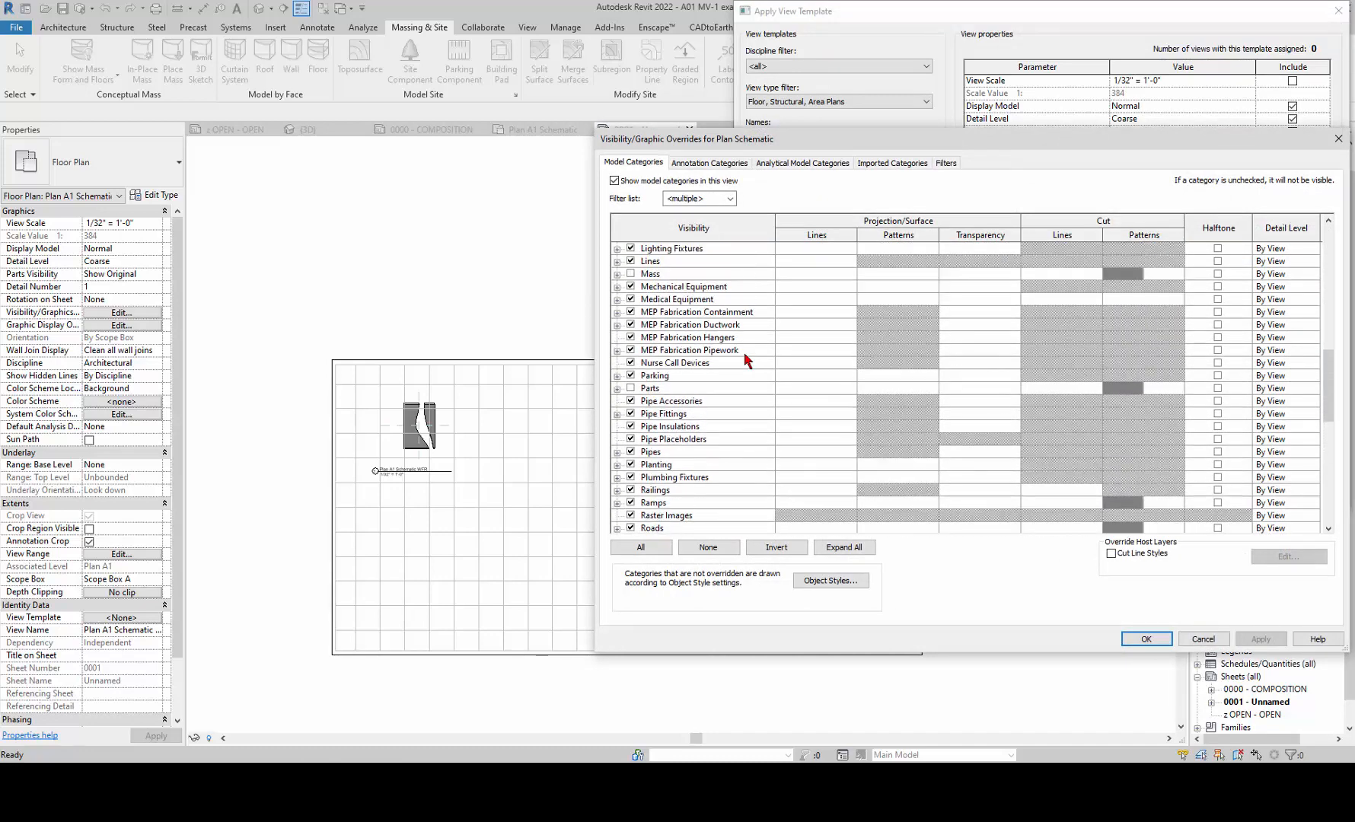
scroll(746, 360, down, 10)
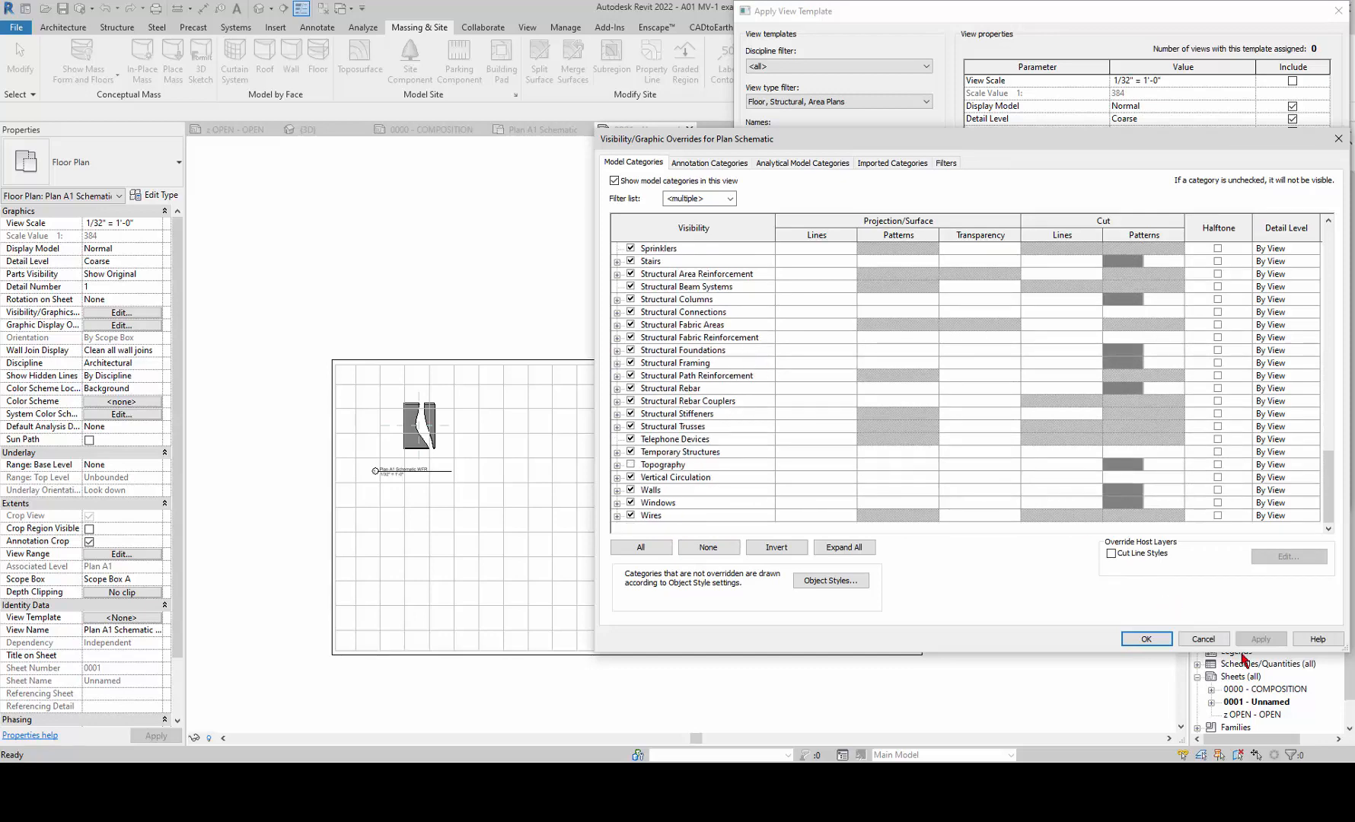
click(1202, 638)
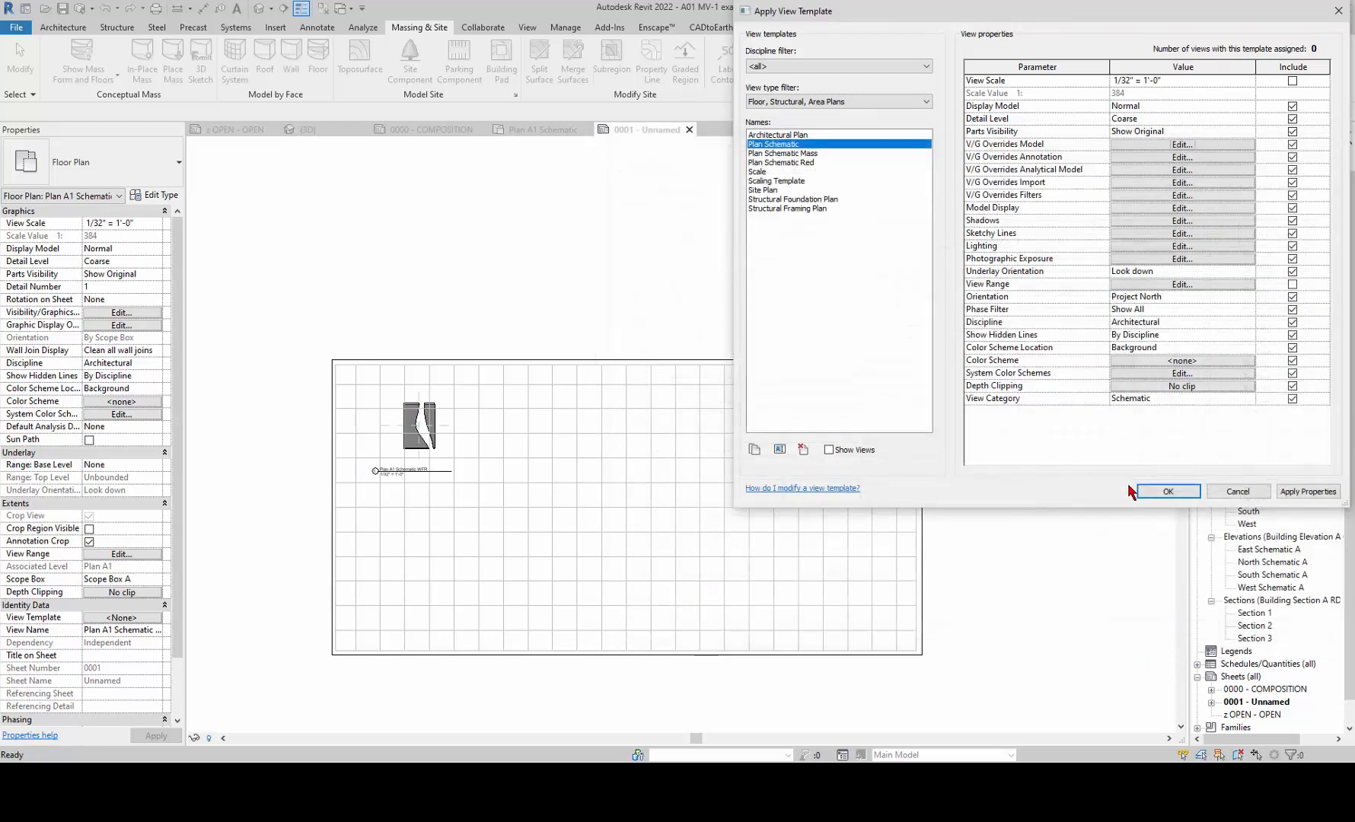
click(1167, 491)
- Inspect the placed plan on the sheet and switch the mass display to Show Mass by View Settings
scroll(440, 440, up, 3)
scroll(366, 354, up, 3)
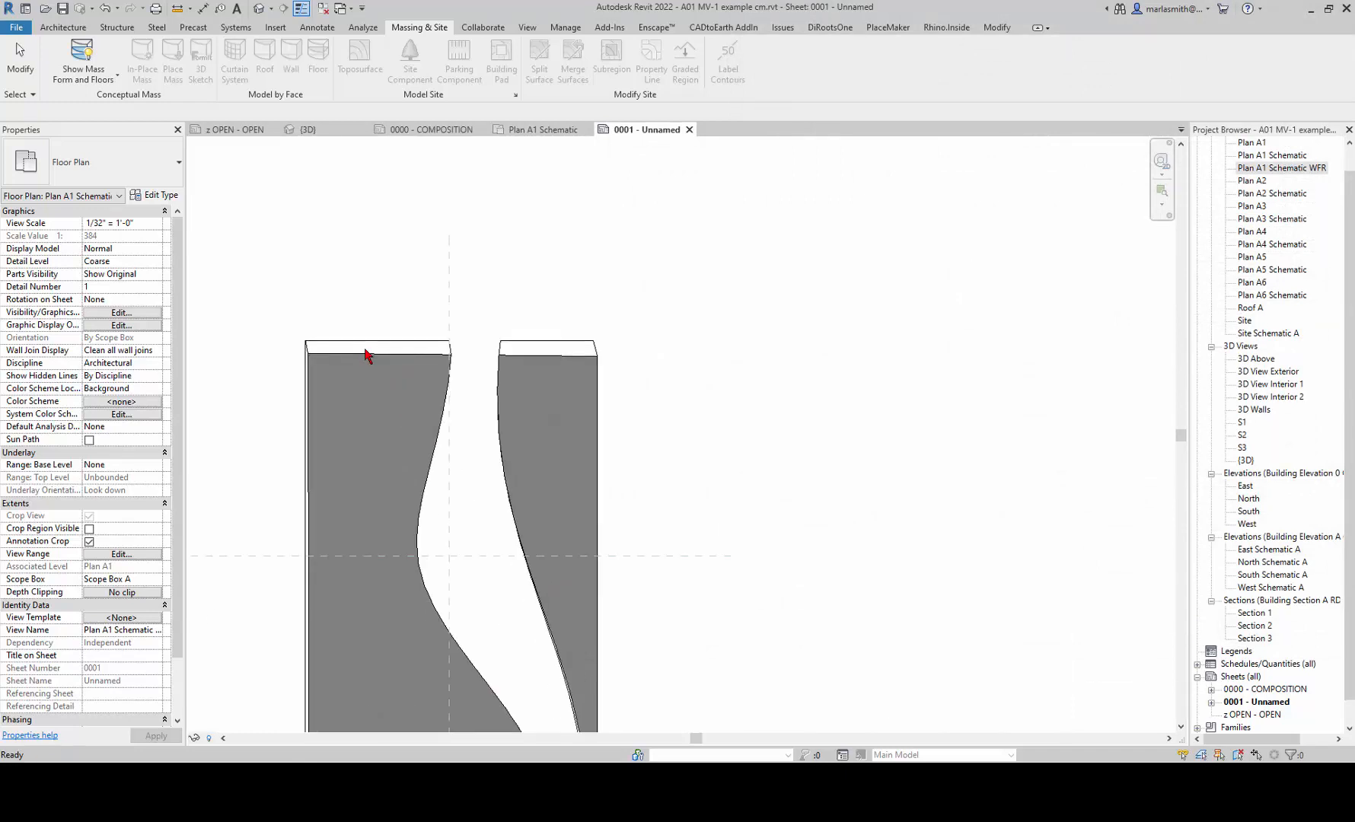
scroll(523, 336, down, 4)
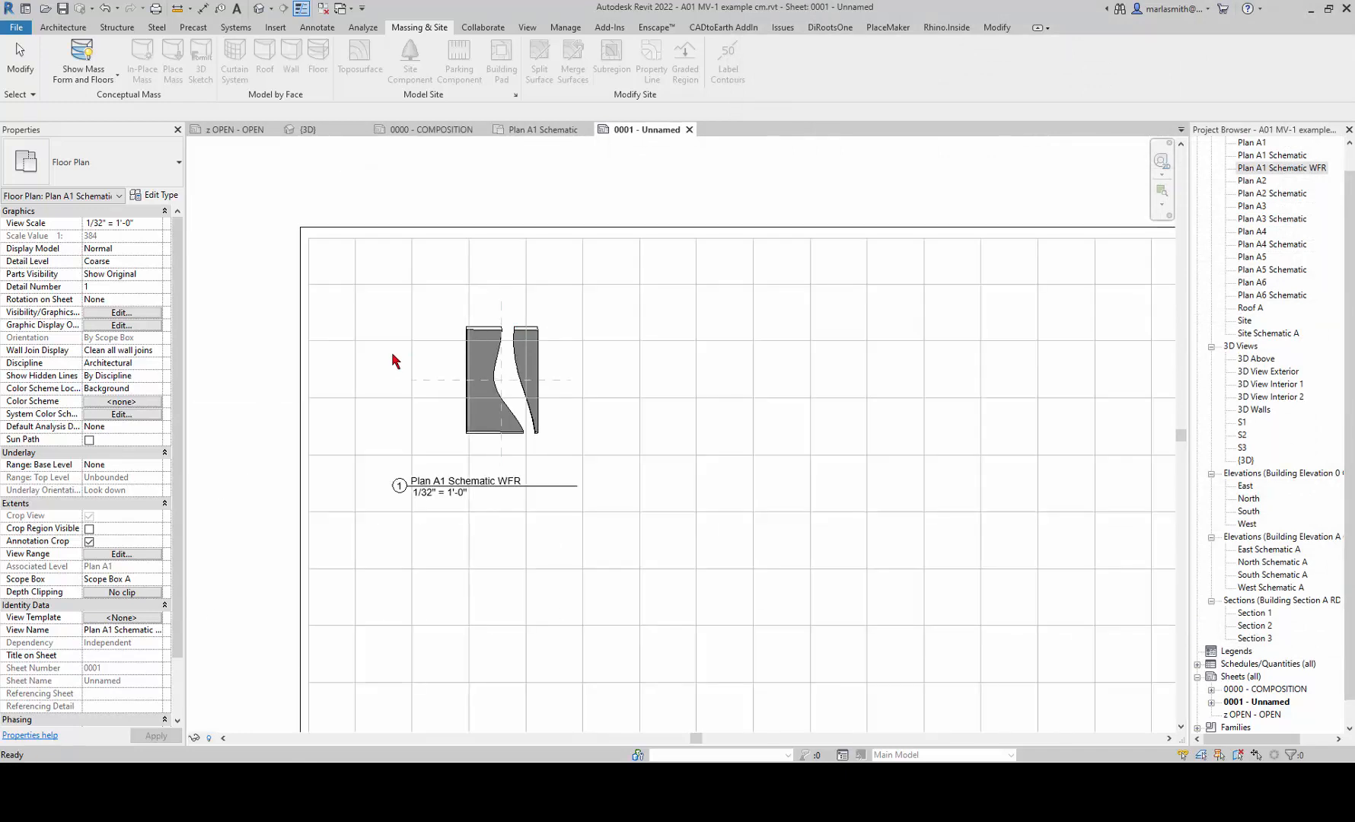
scroll(393, 361, down, 3)
scroll(807, 314, up, 1)
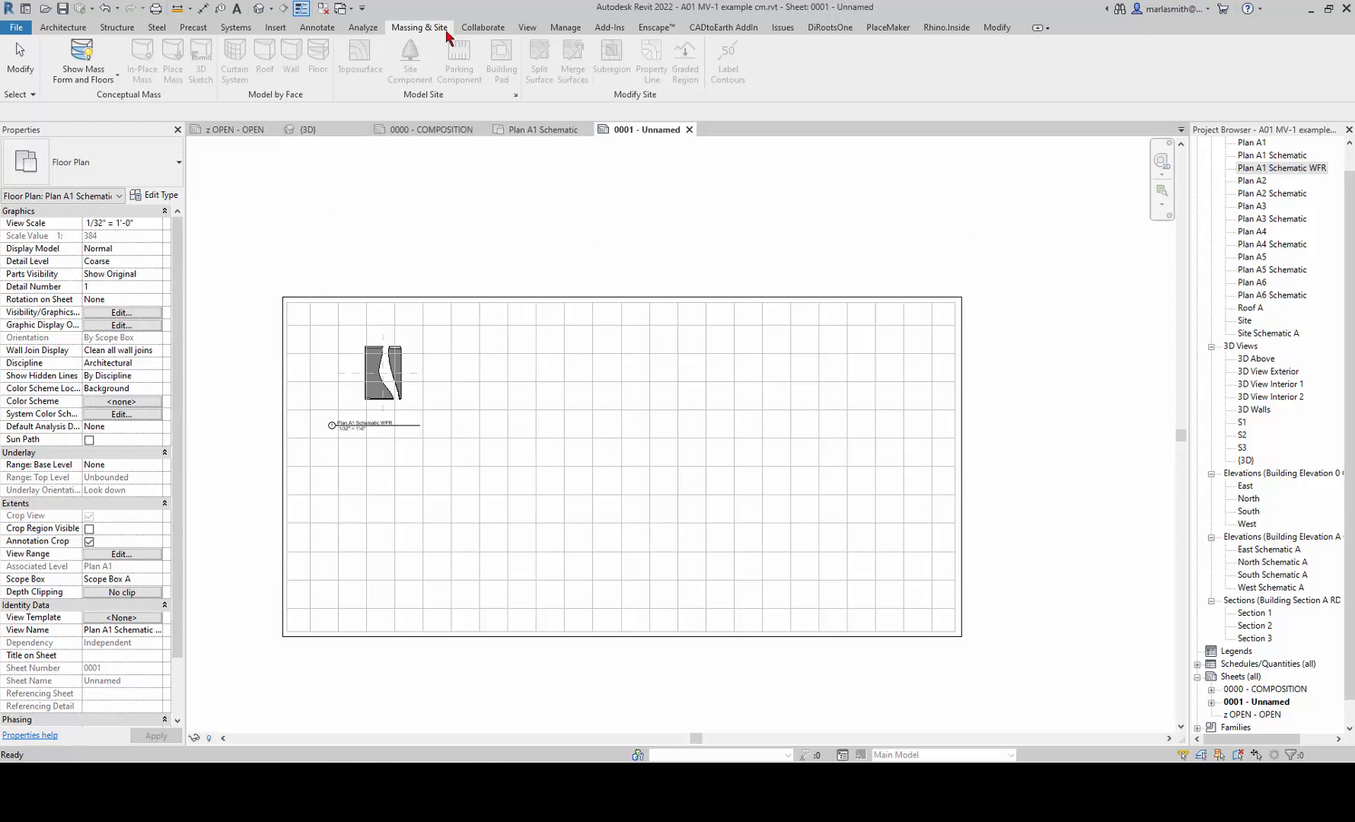
click(114, 78)
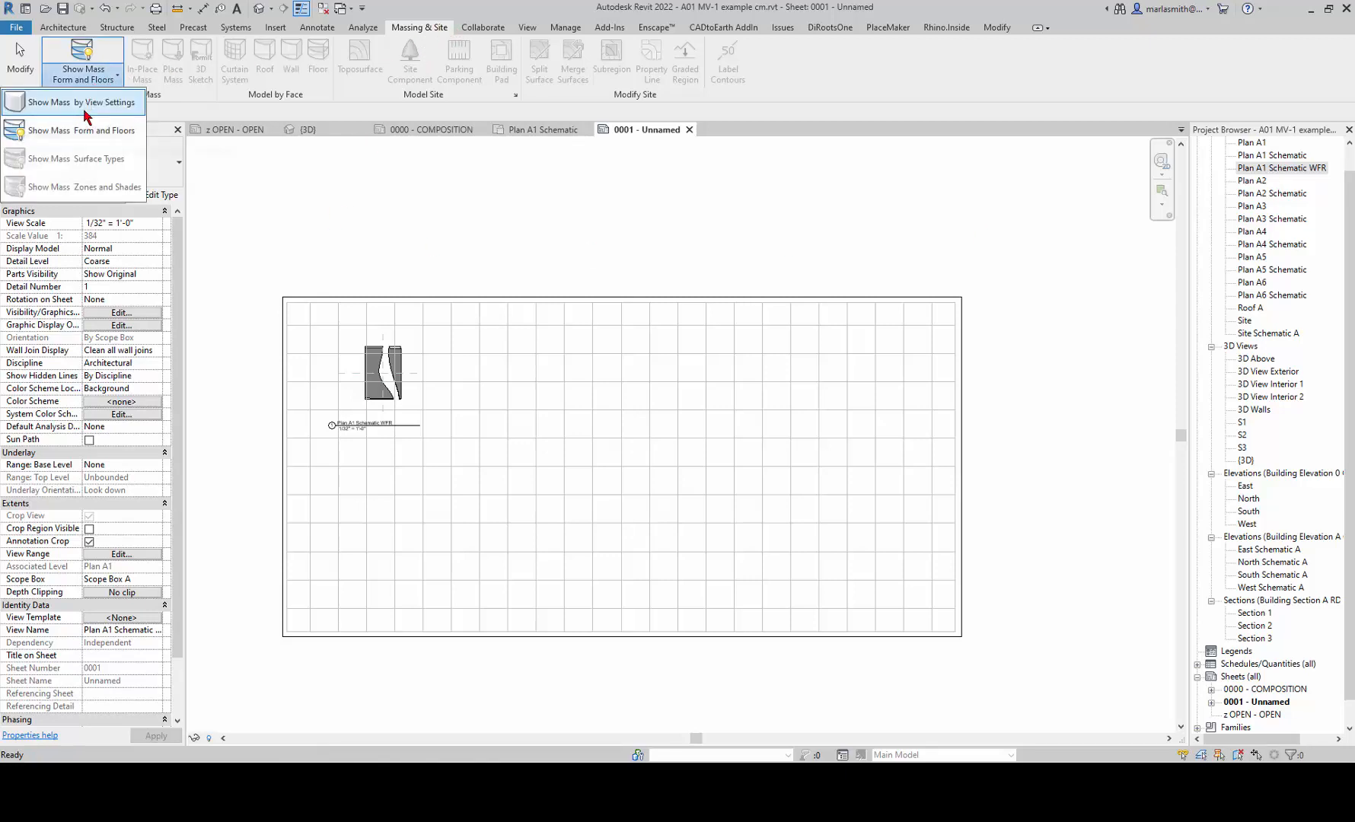
click(87, 105)
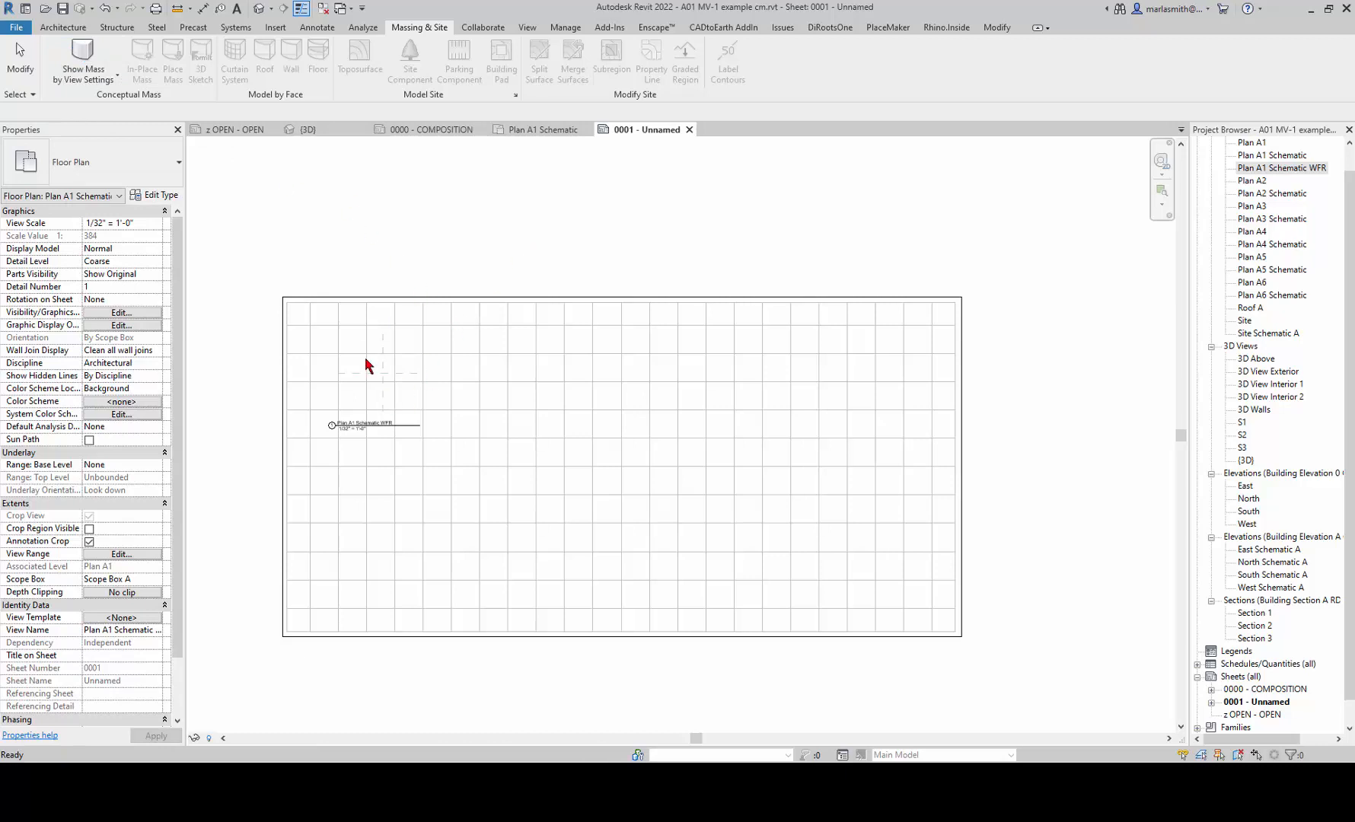